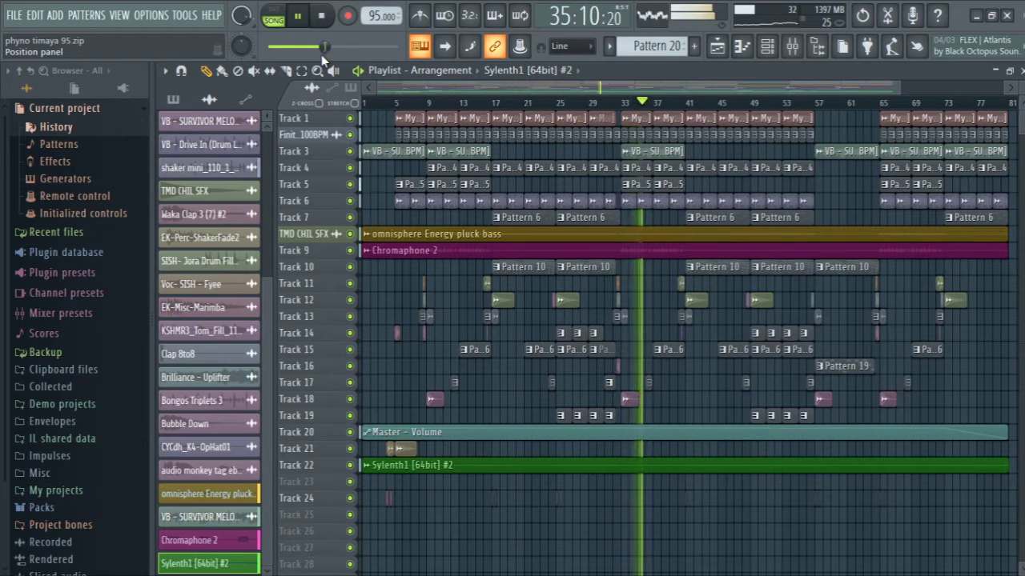
Step: Stop the song, solo Track 3 in the playlist, and play its melody loop from bar 1
{"action": "key", "text": "space"}
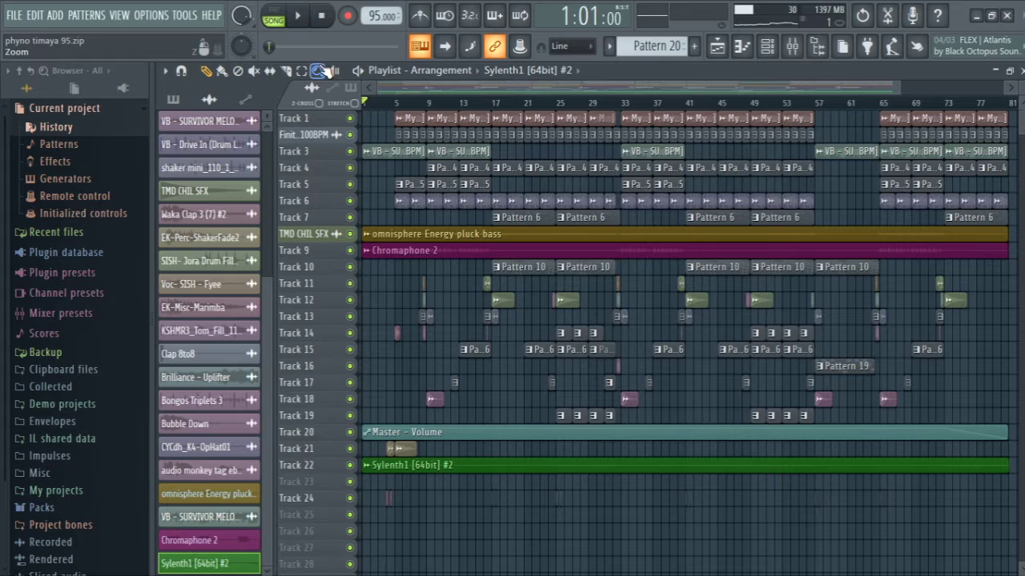
{"action": "left_click_drag", "start_coordinate": [387, 131], "coordinate": [588, 350]}
{"action": "right_click", "coordinate": [565, 324]}
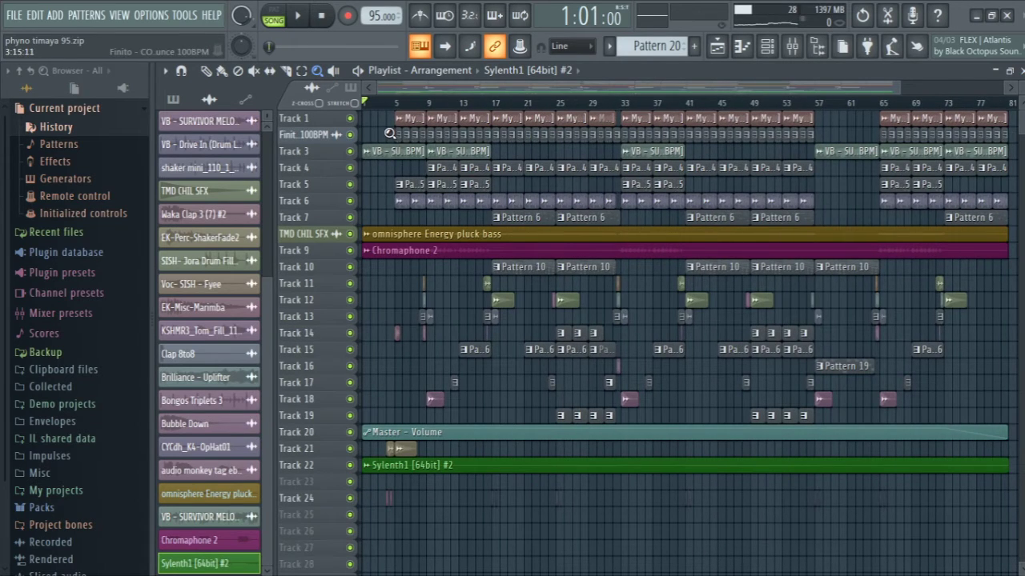
{"action": "left_click_drag", "start_coordinate": [390, 134], "coordinate": [522, 425]}
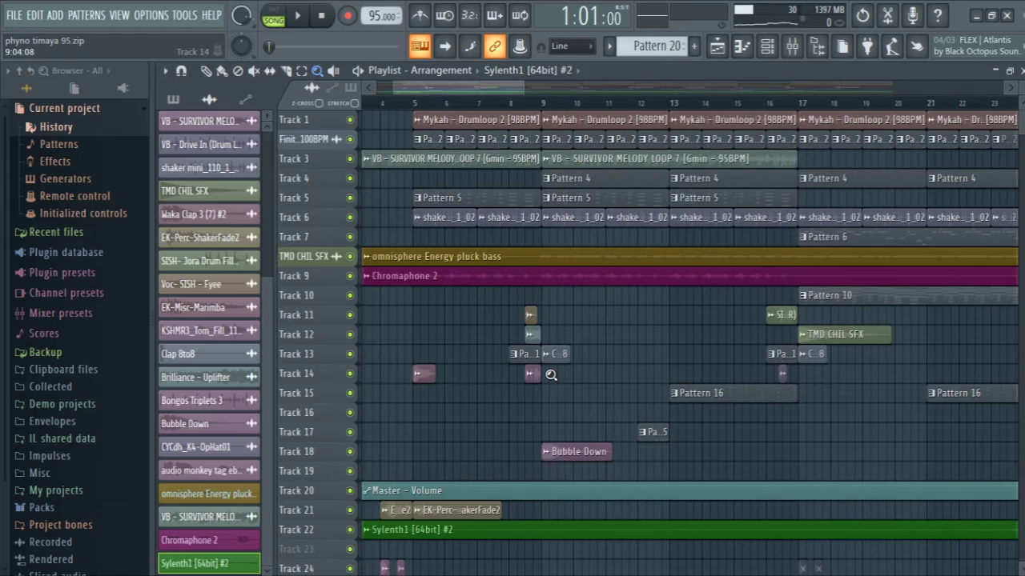
{"action": "right_click", "coordinate": [550, 375]}
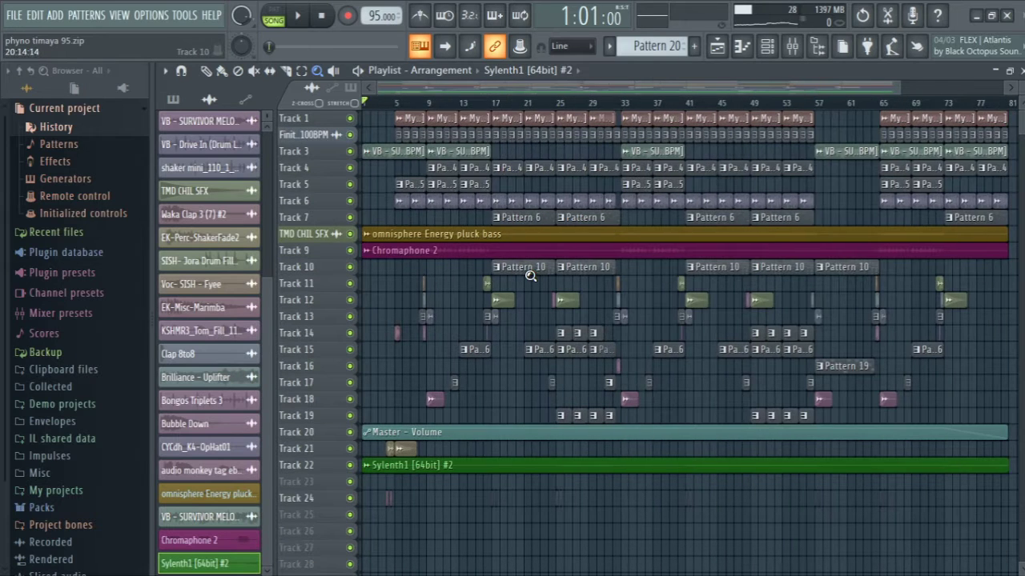
{"action": "right_click", "coordinate": [350, 151]}
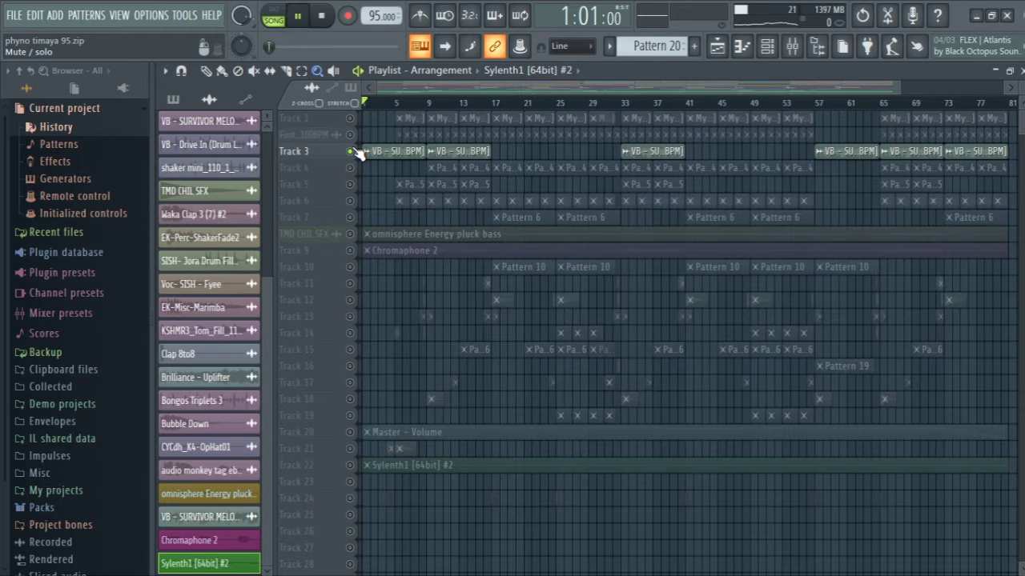
{"action": "left_click_drag", "start_coordinate": [470, 116], "coordinate": [322, 563]}
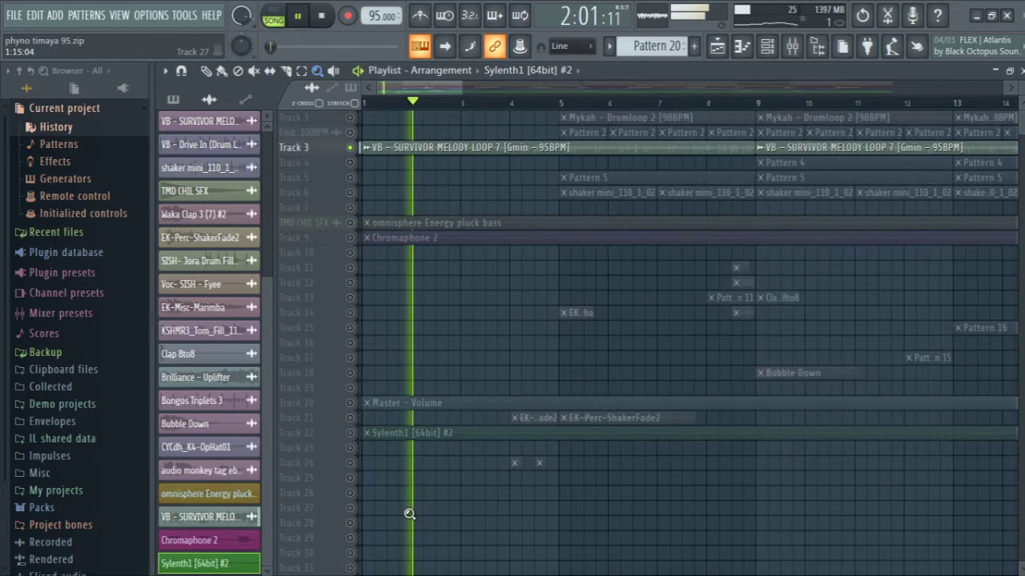
{"action": "right_click", "coordinate": [441, 275]}
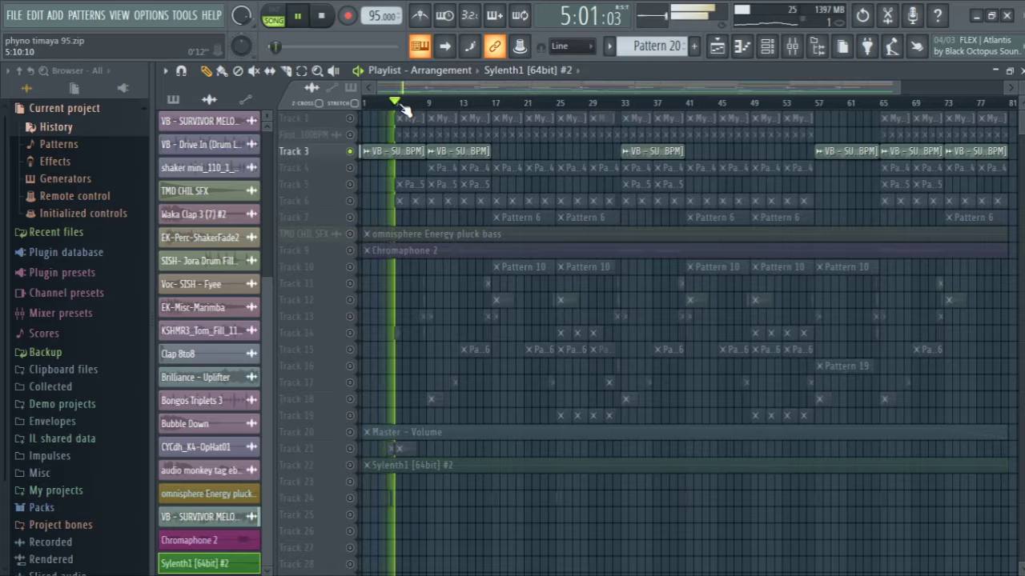
Step: Inspect the VB - SURVIVOR MELODY LOOP 7 clip's sample settings and the effects on its mixer insert
{"action": "left_click", "coordinate": [412, 152]}
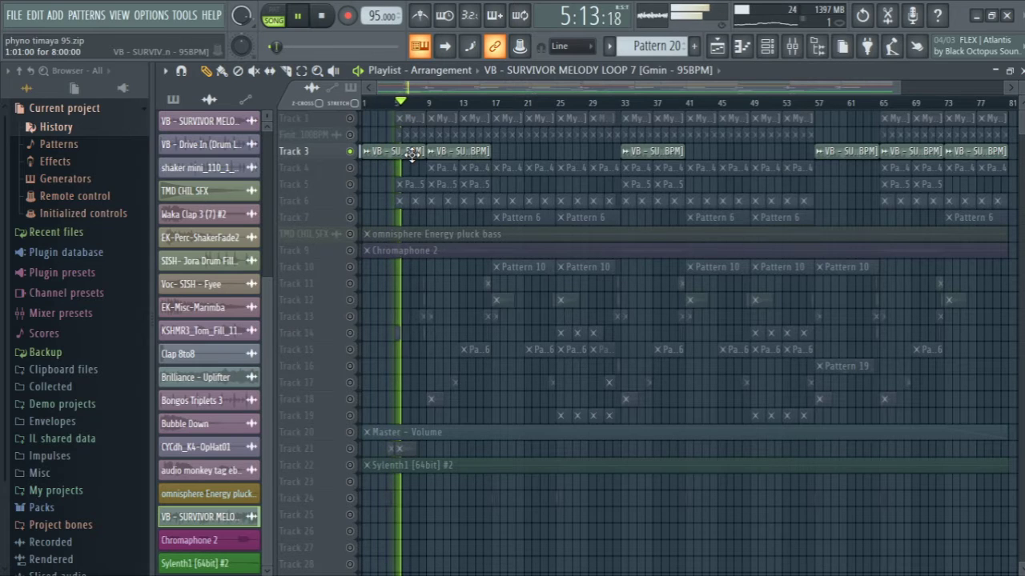
{"action": "double_click", "coordinate": [412, 152]}
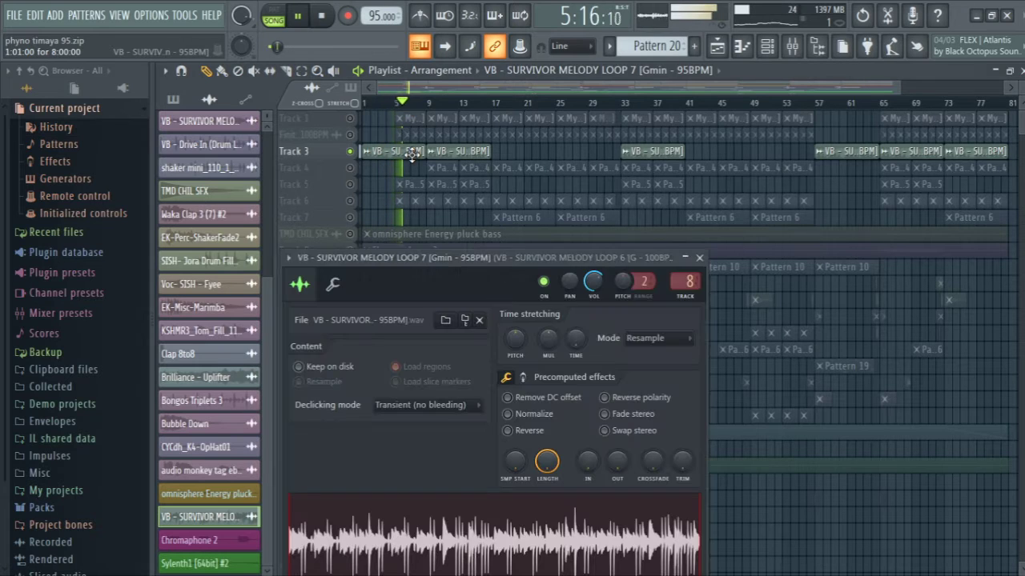
{"action": "left_click", "coordinate": [700, 256]}
{"action": "left_click", "coordinate": [792, 46]}
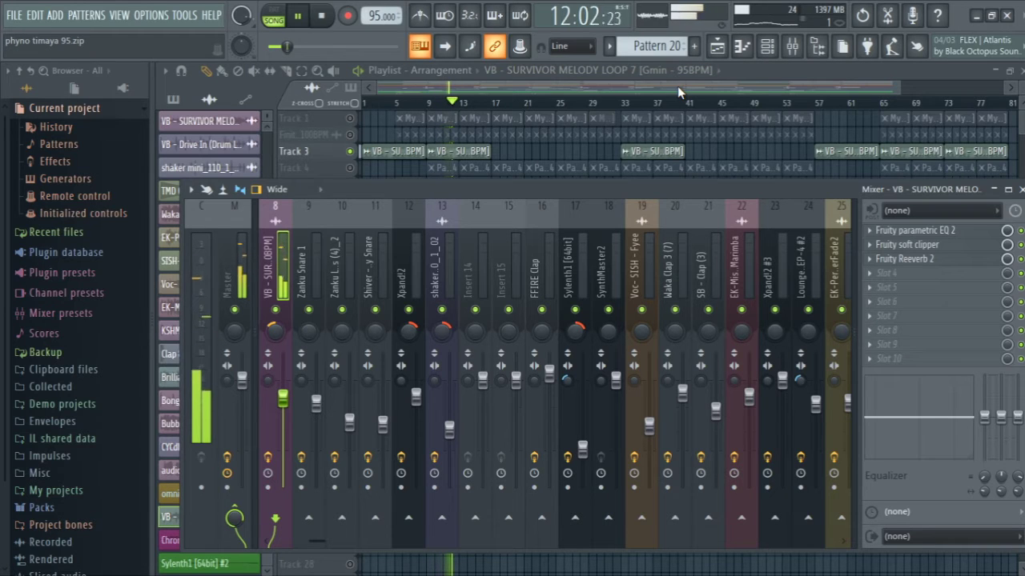
{"action": "key", "text": "F9"}
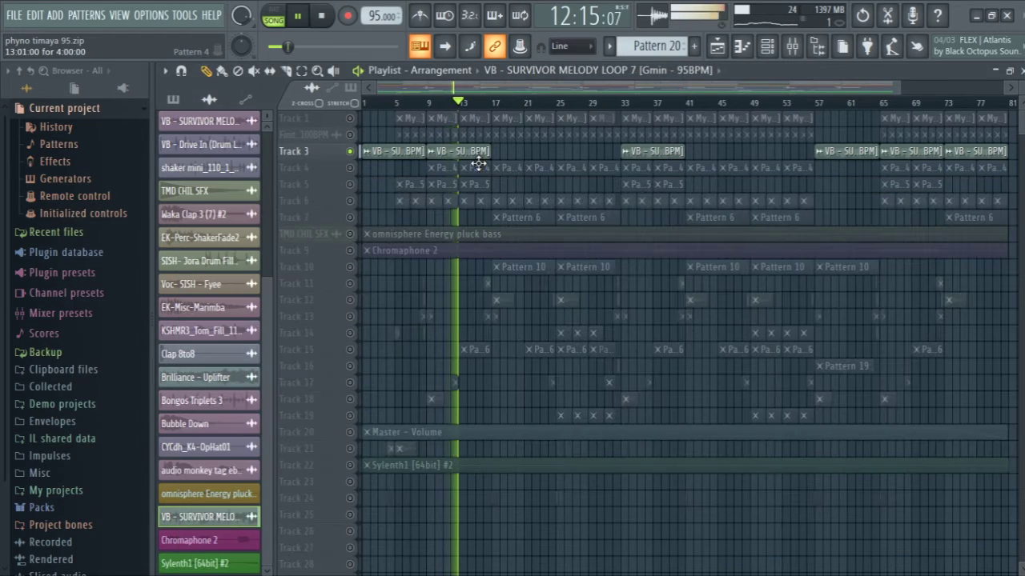
Step: Unmute Track 1 and play the drum loop together with the Track 3 melody from bar 5
{"action": "key", "text": "space"}
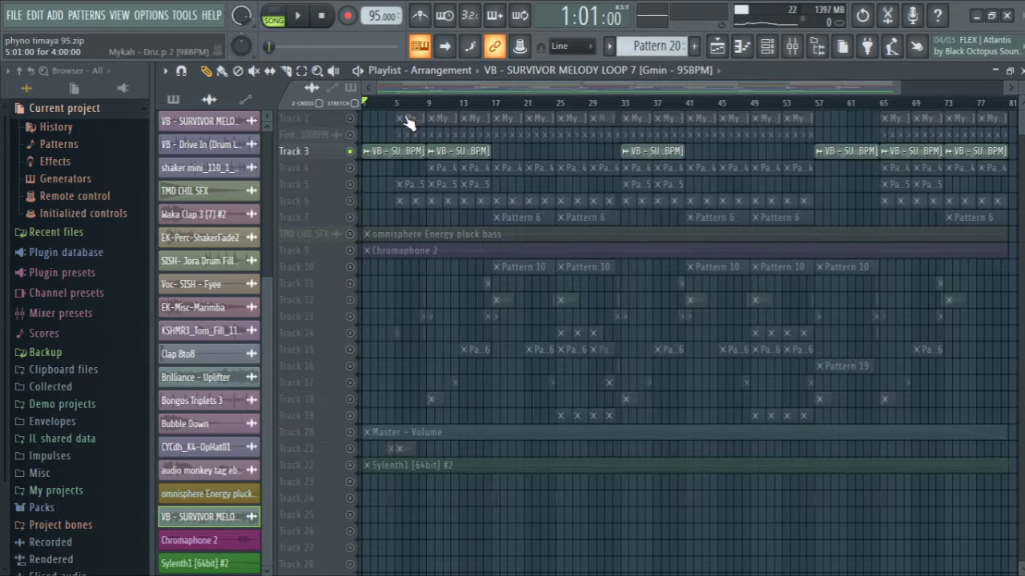
{"action": "left_click", "coordinate": [400, 102]}
{"action": "left_click", "coordinate": [350, 119]}
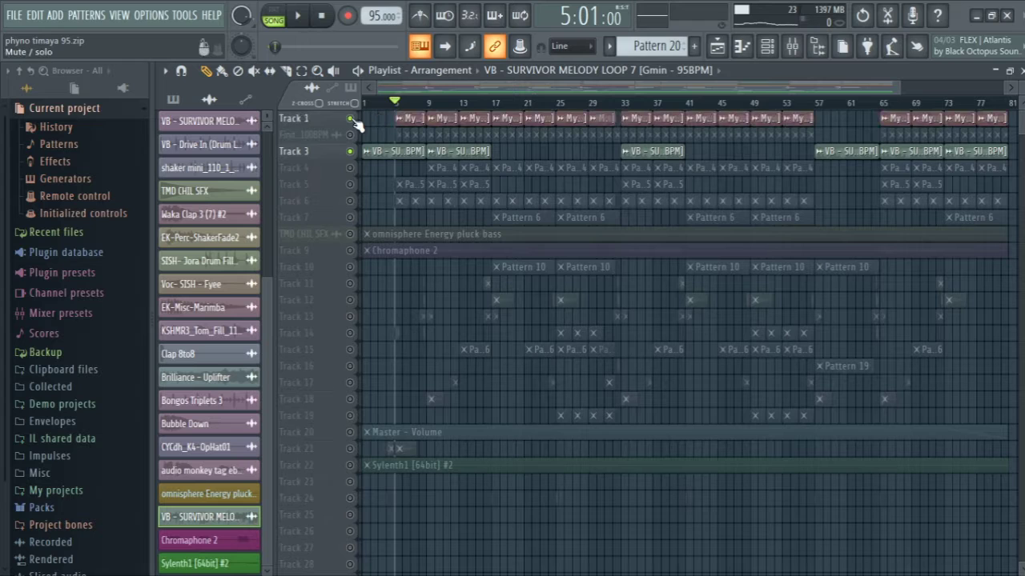
{"action": "key", "text": "space"}
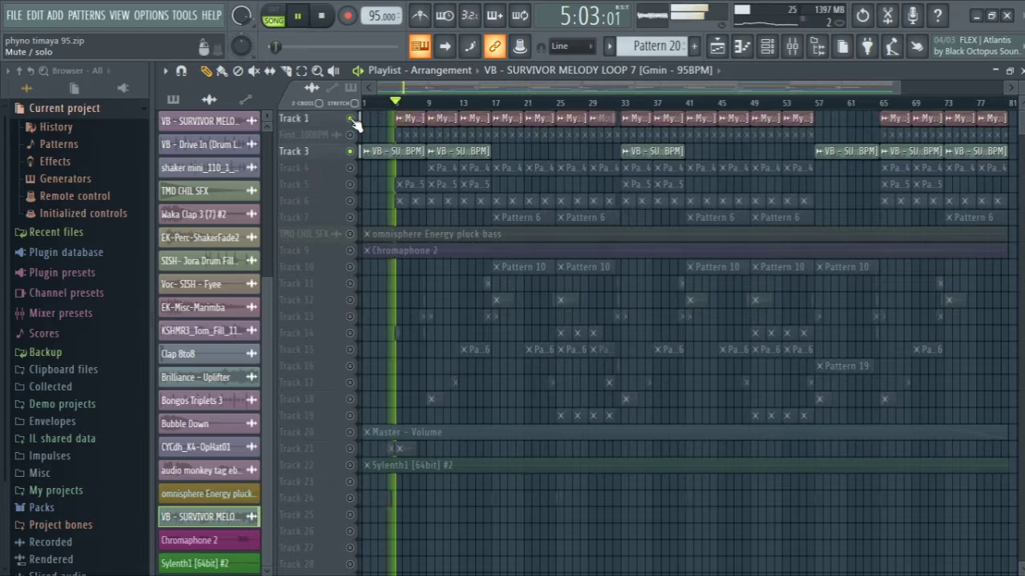
Step: View the sample settings of the Mykah - Drumloop 2 clip on Track 1
{"action": "left_click", "coordinate": [448, 118]}
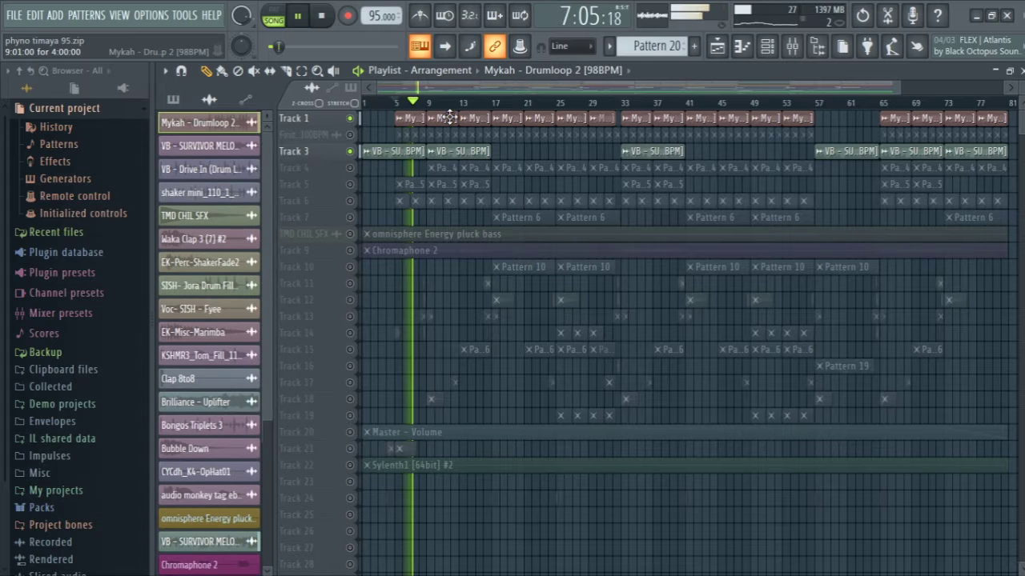
{"action": "double_click", "coordinate": [449, 117]}
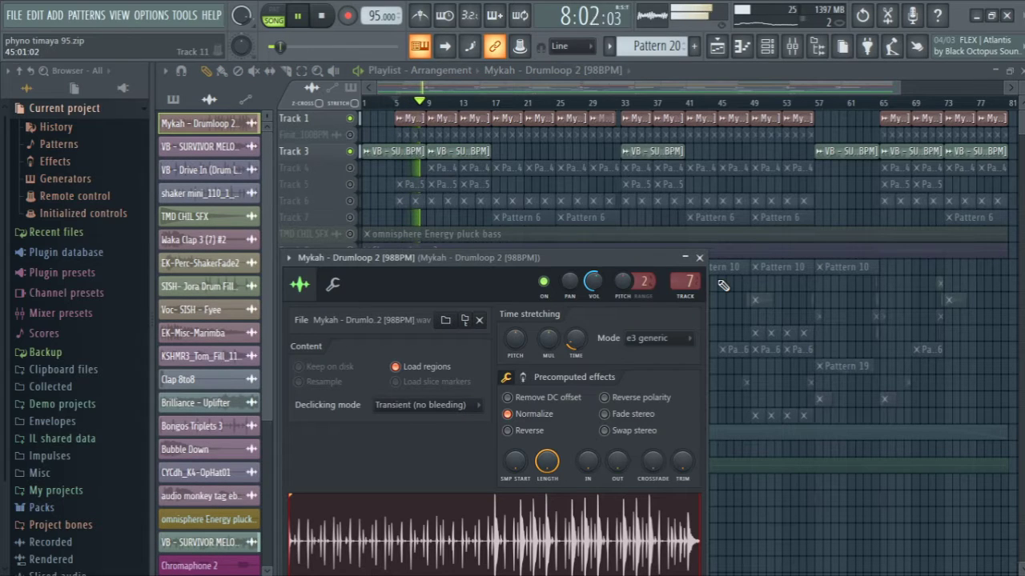
{"action": "left_click", "coordinate": [699, 258]}
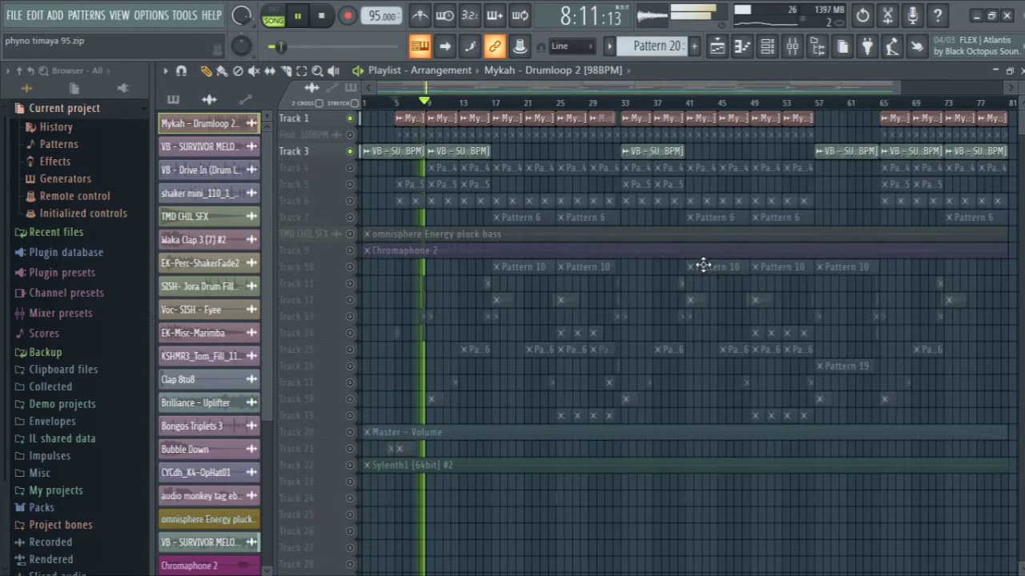
Step: Mute Track 3 to hear the drum loop alone, and stop playback
{"action": "left_click", "coordinate": [352, 153]}
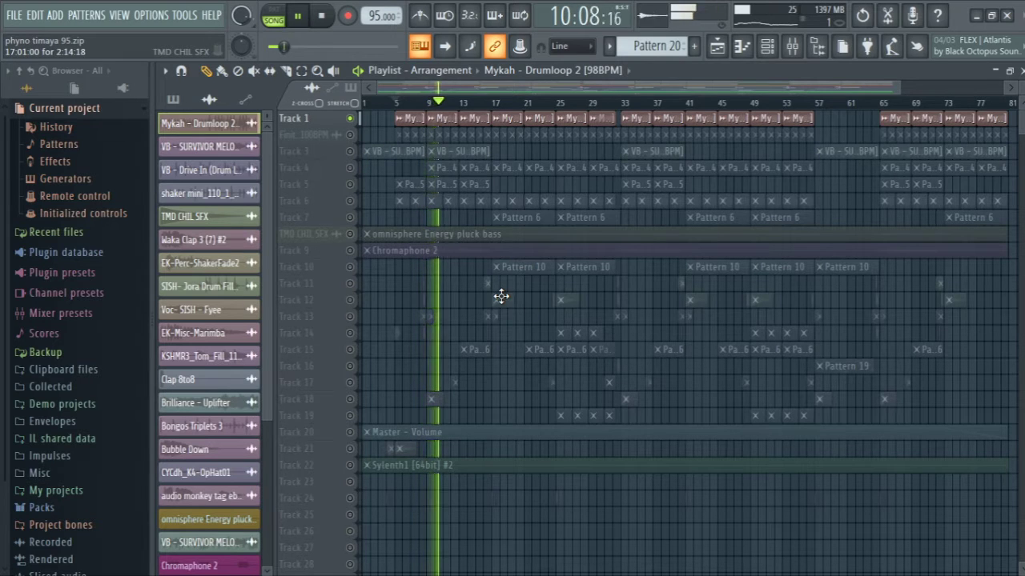
{"action": "key", "text": "space"}
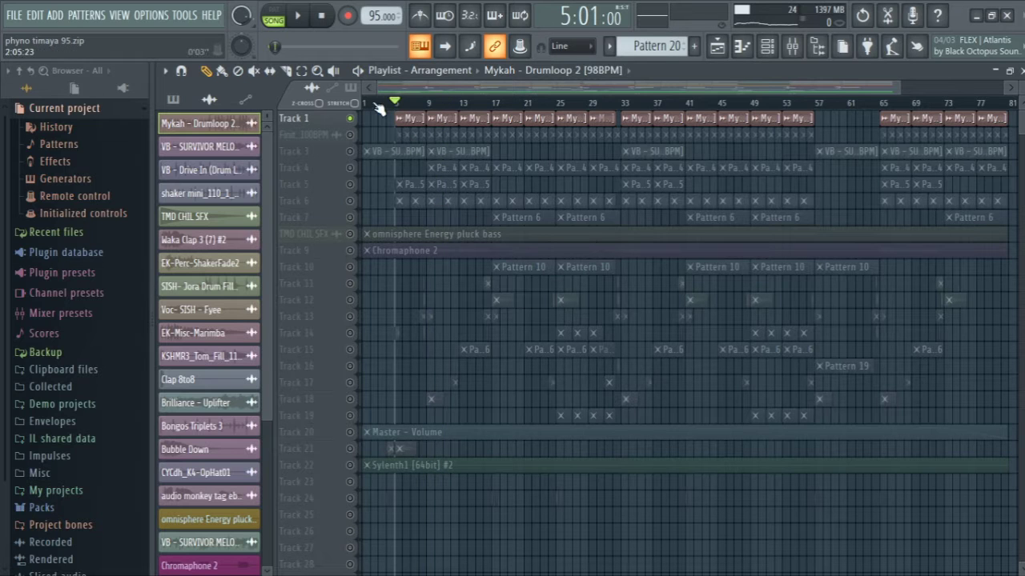
Step: Unmute the Finito - COVID-19 bounce track holding the Pattern 2 clips and play it with the drum loop from bar 5
{"action": "left_click_drag", "start_coordinate": [398, 119], "coordinate": [547, 291]}
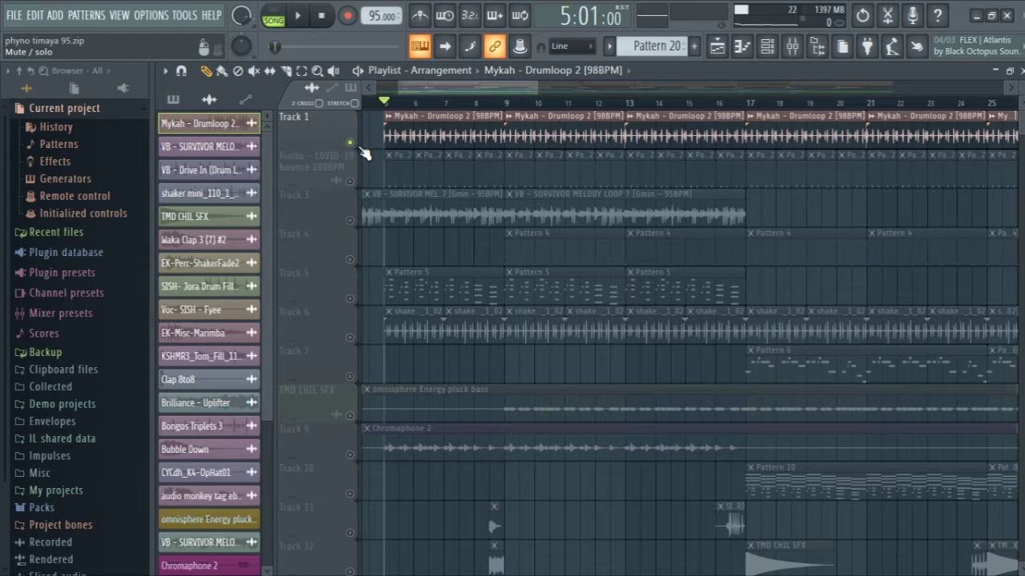
{"action": "left_click", "coordinate": [318, 72]}
{"action": "right_click", "coordinate": [487, 257]}
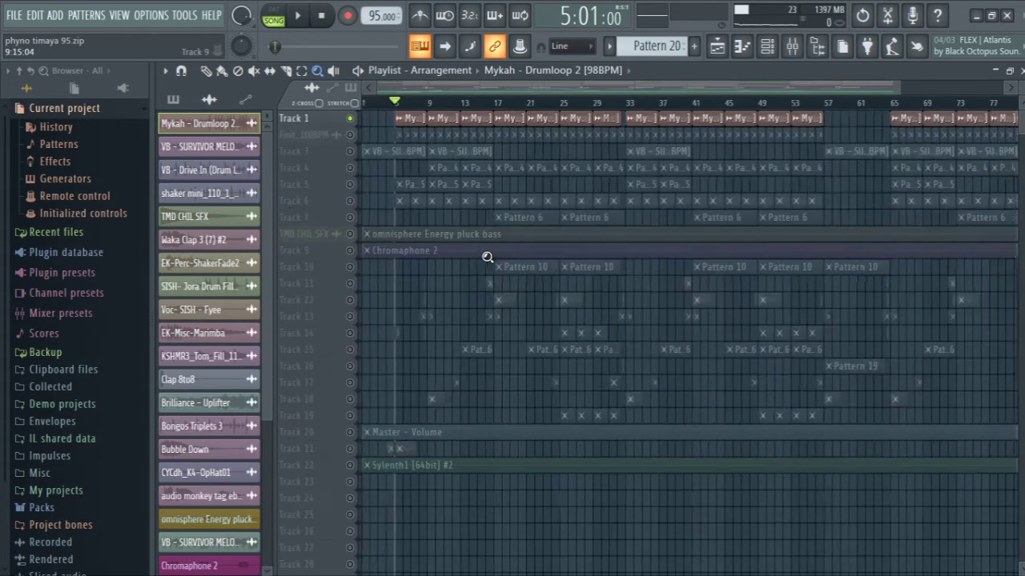
{"action": "left_click_drag", "start_coordinate": [393, 133], "coordinate": [560, 336]}
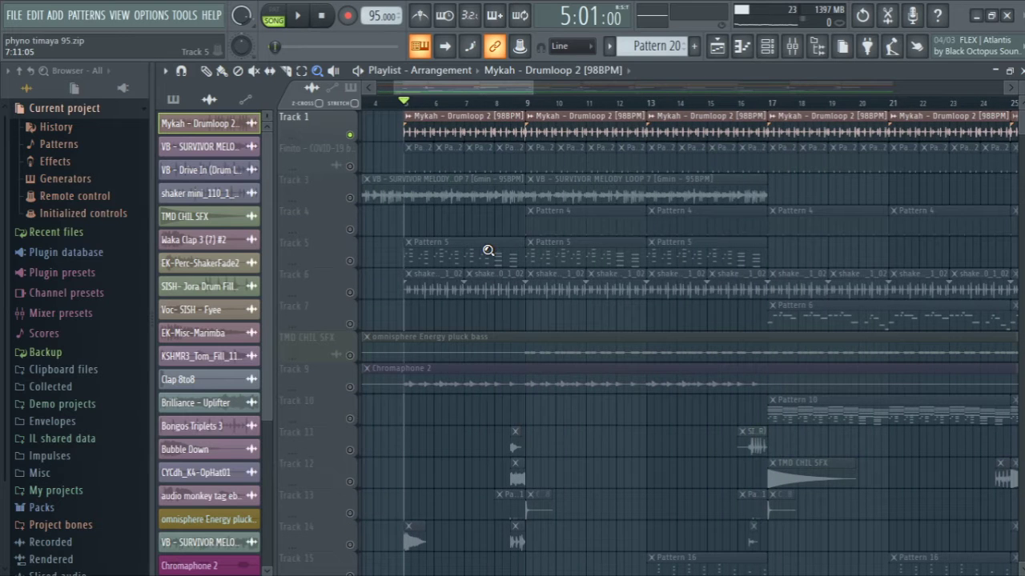
{"action": "right_click", "coordinate": [488, 252]}
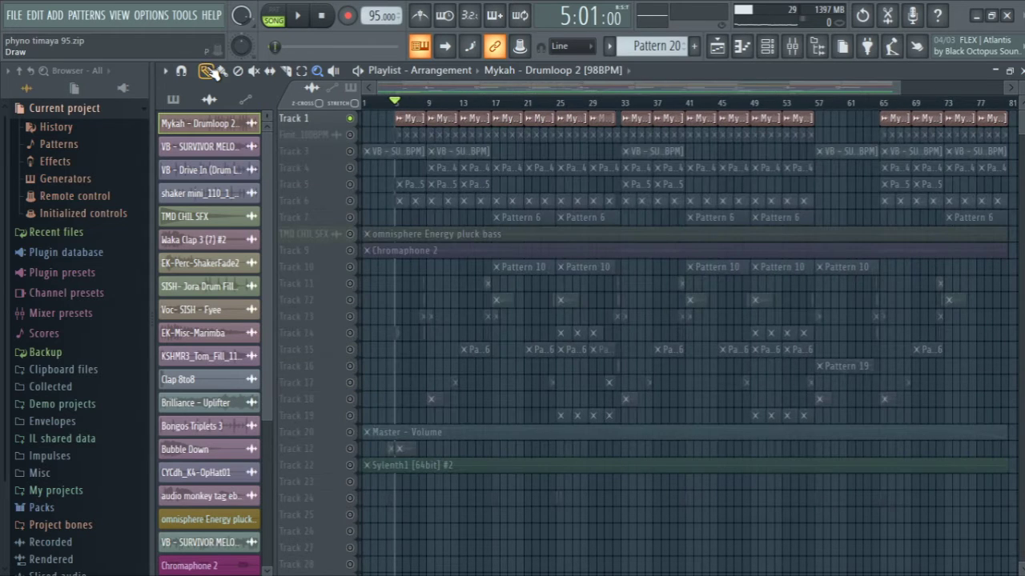
{"action": "left_click_drag", "start_coordinate": [393, 121], "coordinate": [553, 275]}
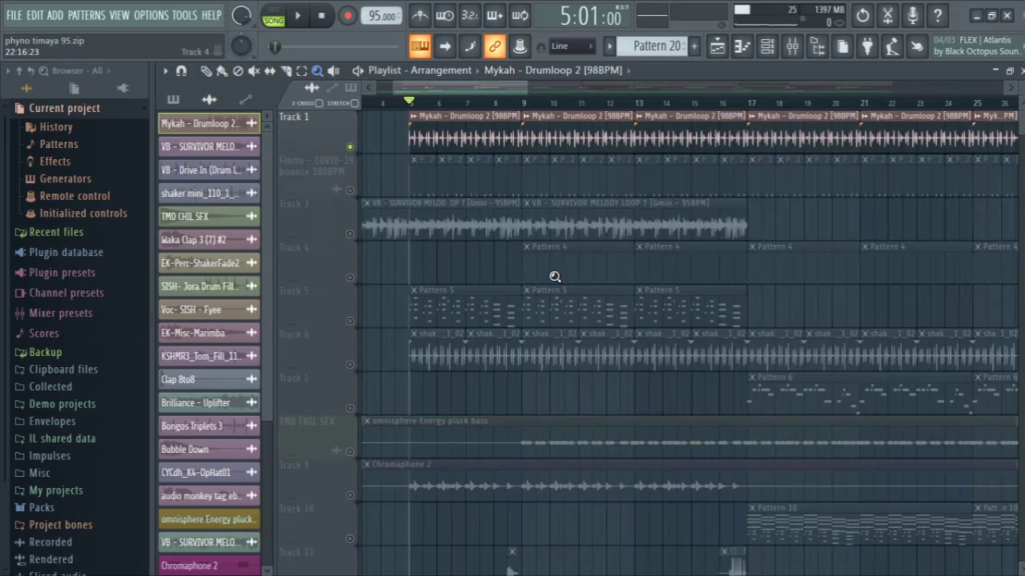
{"action": "left_click", "coordinate": [212, 72]}
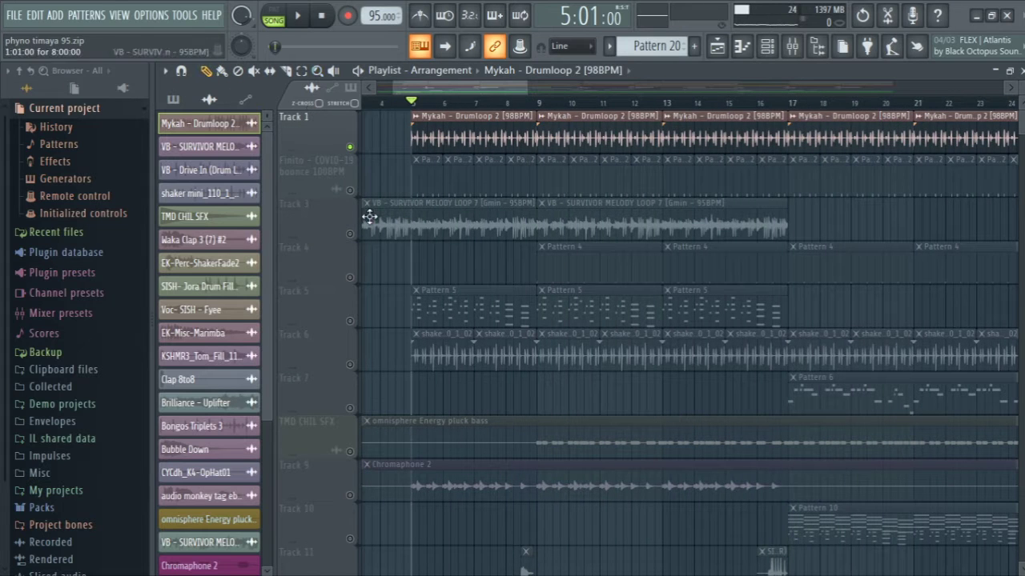
{"action": "left_click", "coordinate": [349, 189]}
{"action": "key", "text": "space"}
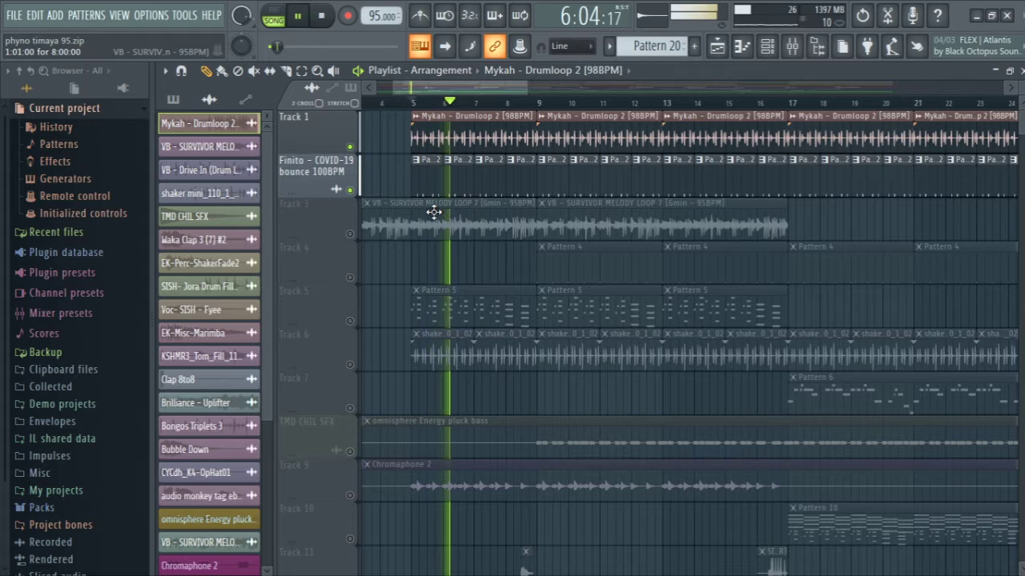
Step: Open Pattern 2 from the playlist and examine its snare and clap steps in the channel rack
{"action": "double_click", "coordinate": [492, 190]}
{"action": "left_click", "coordinate": [1020, 70]}
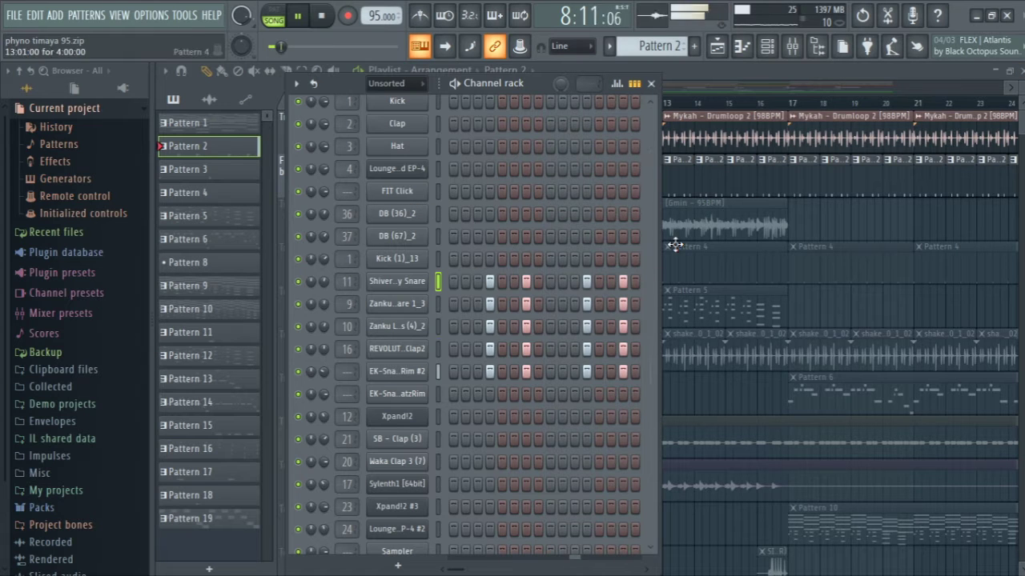
{"action": "right_click", "coordinate": [817, 224]}
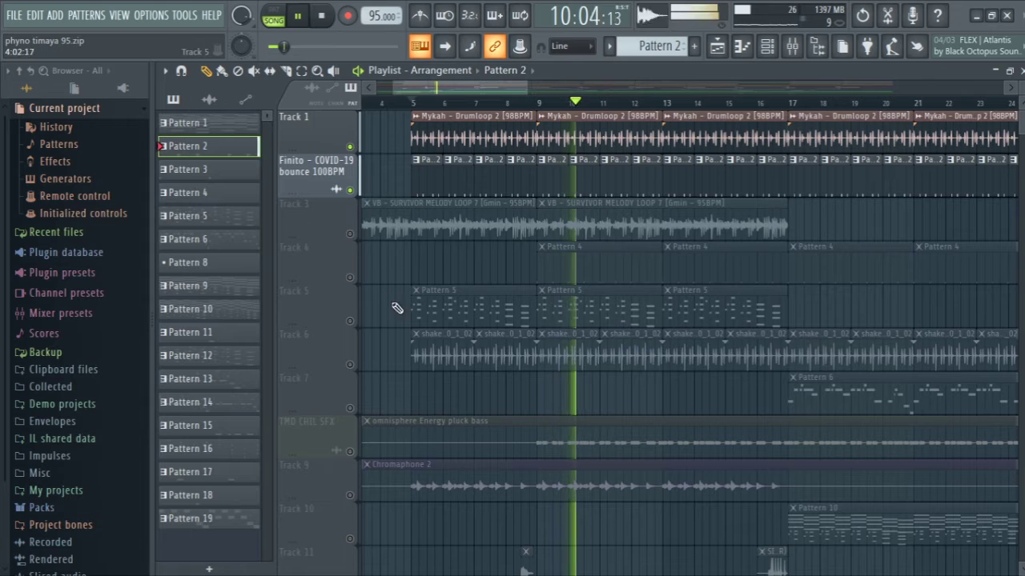
Step: Unmute Tracks 4 and 3, and play the kick pattern with the drums and melody from bar 9
{"action": "left_click", "coordinate": [350, 278]}
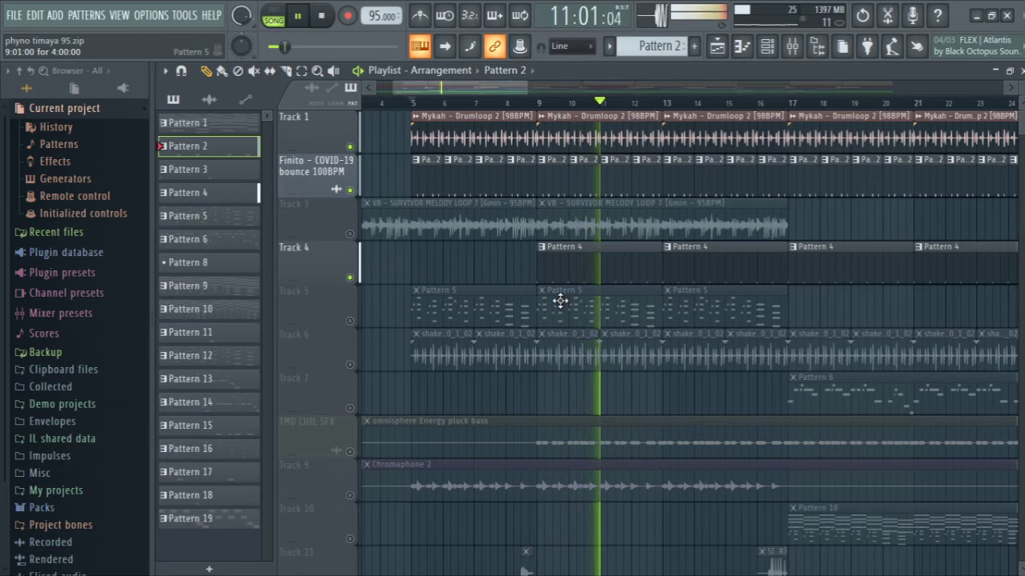
{"action": "left_click", "coordinate": [349, 234]}
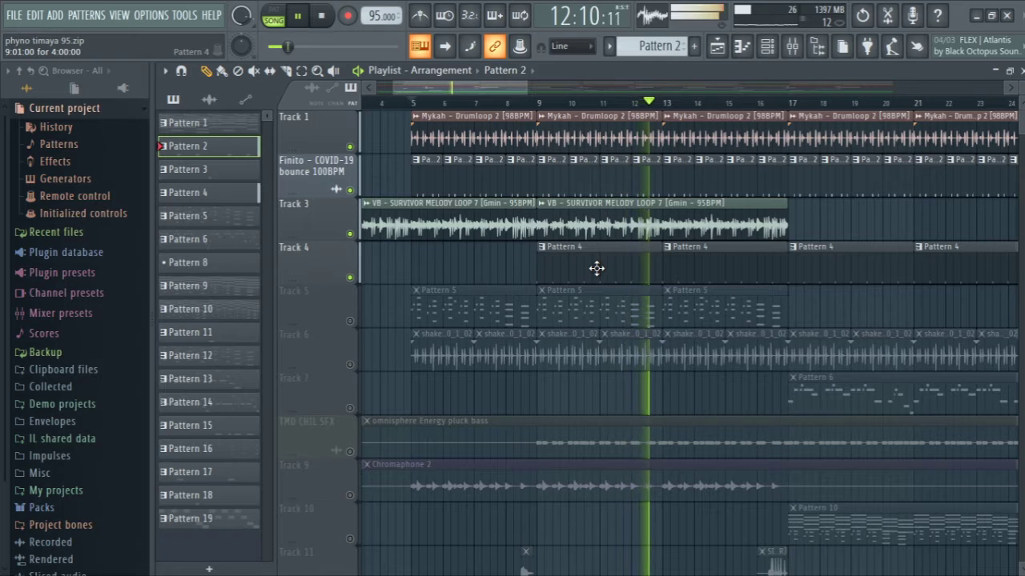
{"action": "left_click", "coordinate": [538, 102]}
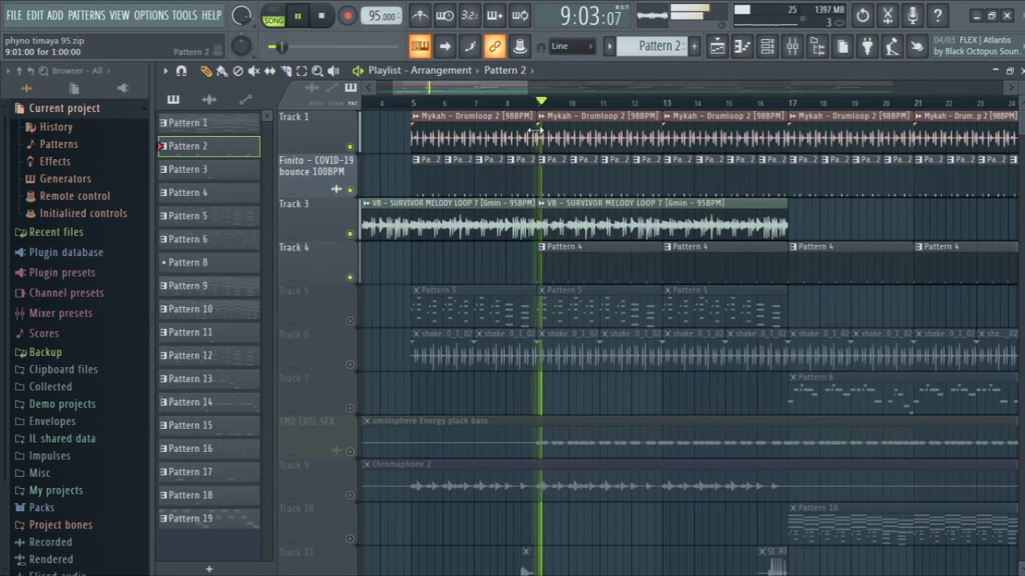
{"action": "key", "text": "space"}
Step: Examine Pattern 4's kick notes and the Kick (1)_13 channel's sample settings and mixer insert
{"action": "double_click", "coordinate": [586, 270]}
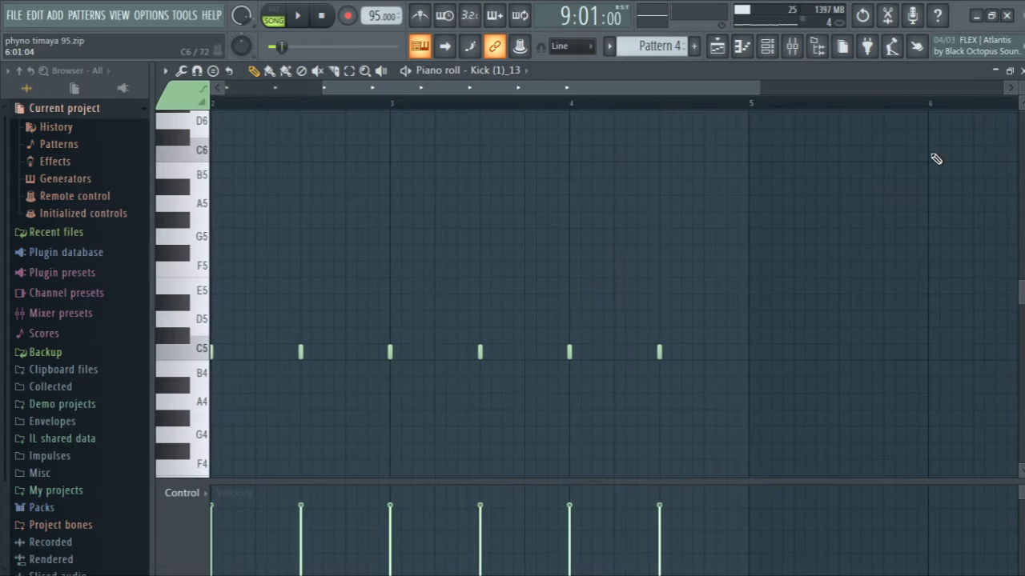
{"action": "left_click", "coordinate": [1020, 71]}
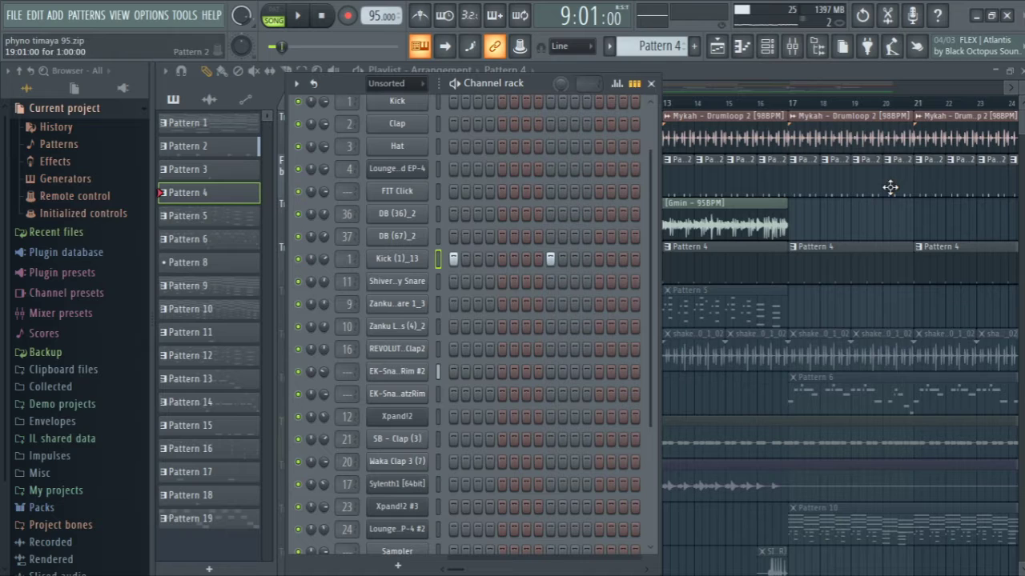
{"action": "left_click", "coordinate": [411, 268]}
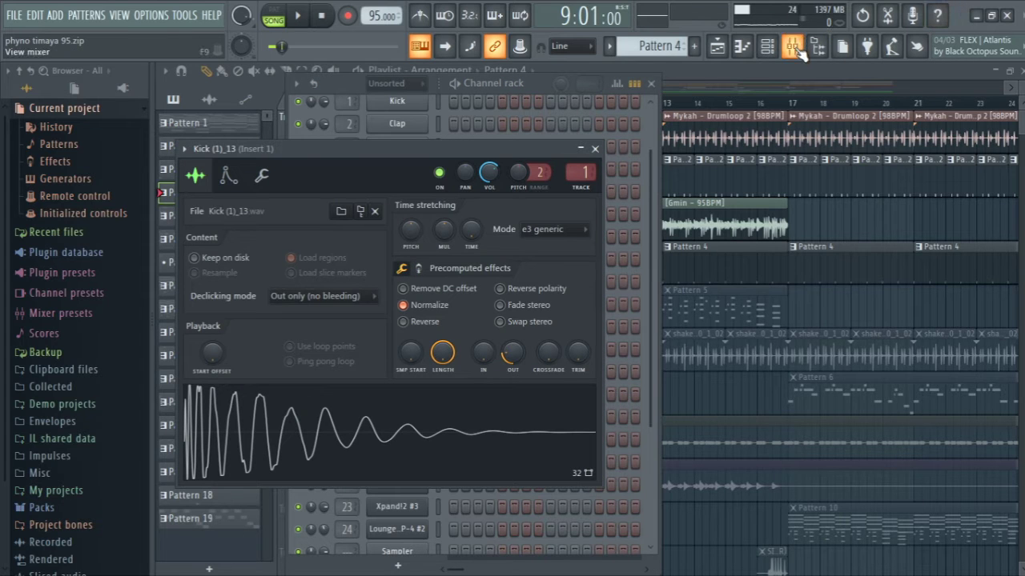
{"action": "left_click", "coordinate": [793, 48]}
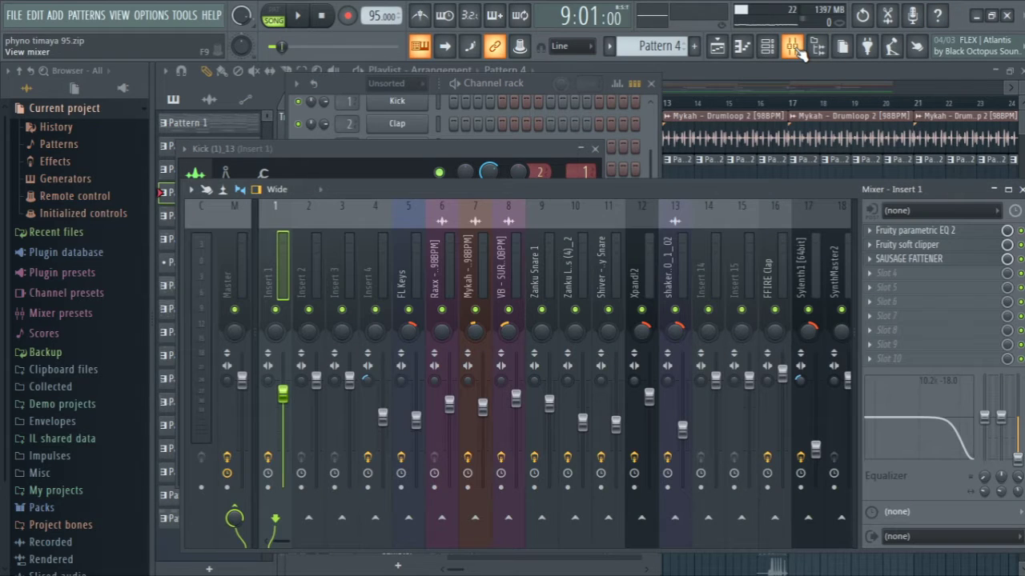
Step: Inspect the Fruity parametric EQ 2, Fruity soft clipper and SAUSAGE FATTENER effects on the kick's mixer insert, and return to the playlist
{"action": "left_click", "coordinate": [927, 236]}
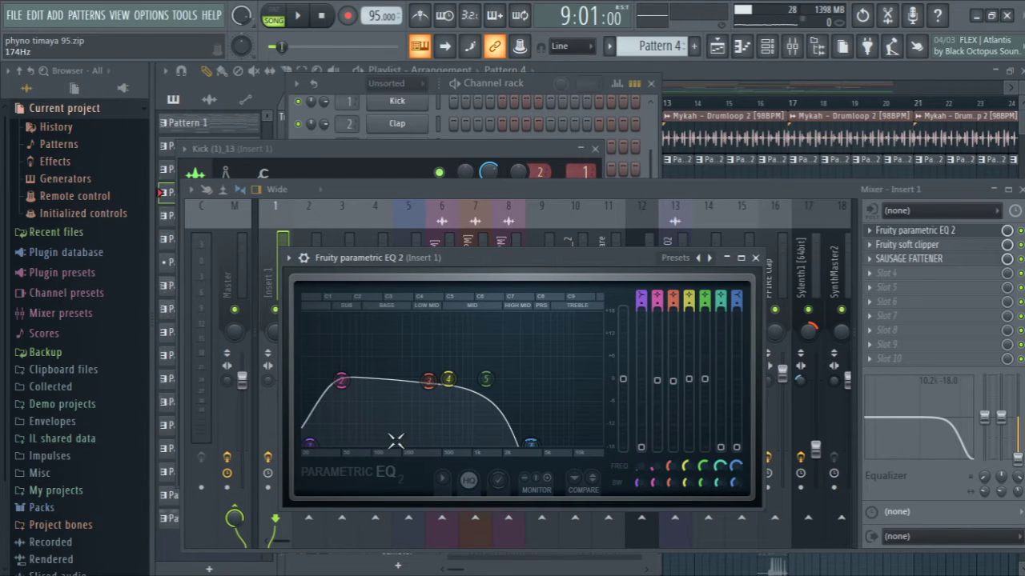
{"action": "left_click", "coordinate": [755, 257]}
{"action": "left_click", "coordinate": [905, 246]}
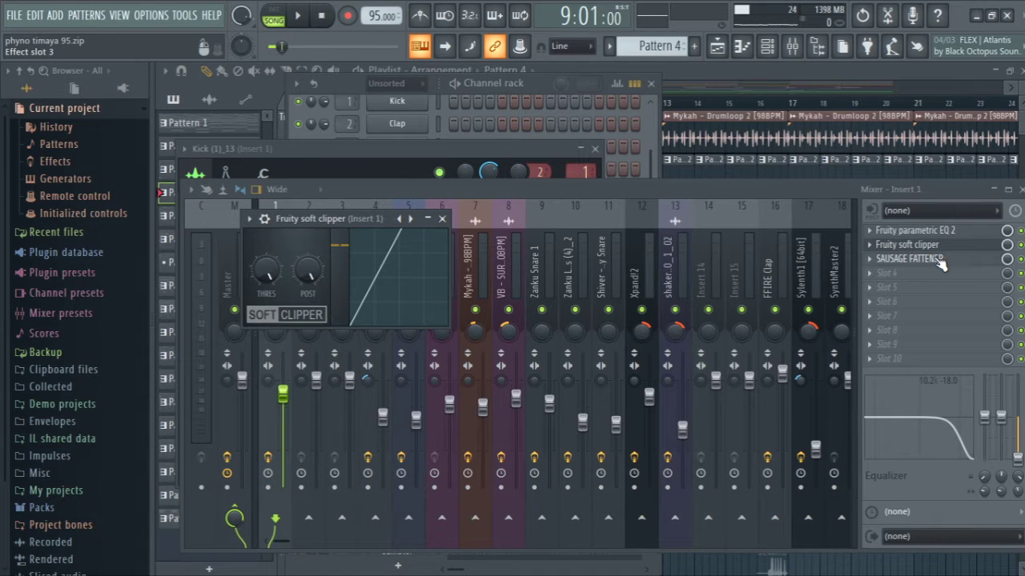
{"action": "left_click", "coordinate": [920, 259]}
{"action": "left_click", "coordinate": [768, 80]}
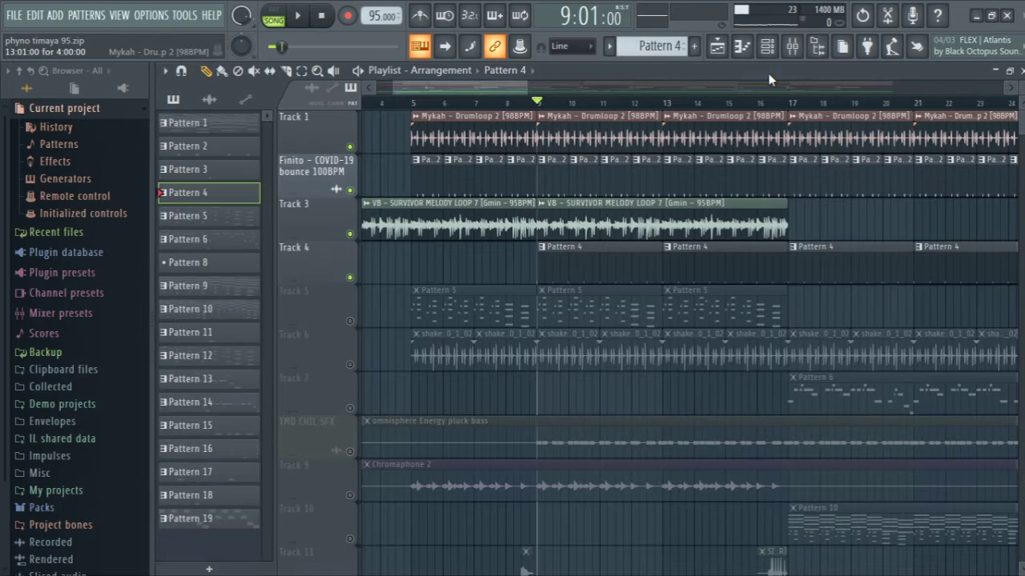
Step: Open Pattern 2 in pattern mode and audition the Shiver - Crent dry Snare channel's sample
{"action": "double_click", "coordinate": [586, 182]}
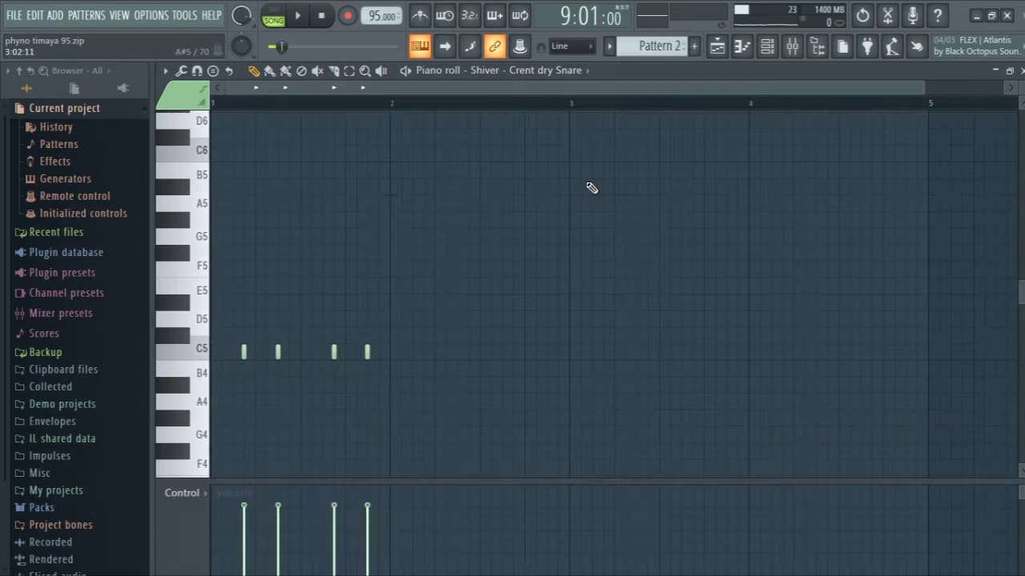
{"action": "left_click", "coordinate": [1021, 70]}
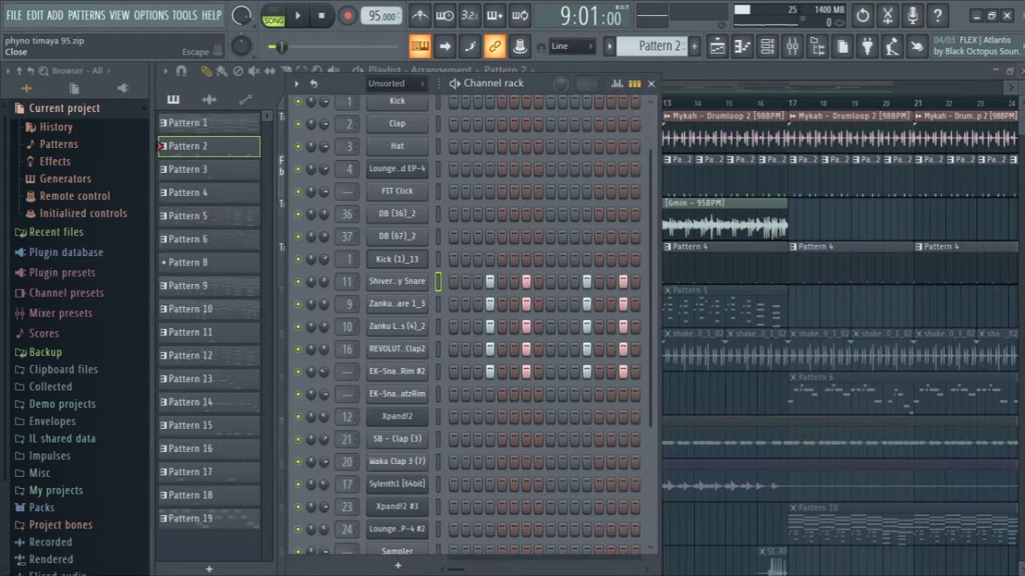
{"action": "left_click", "coordinate": [274, 11]}
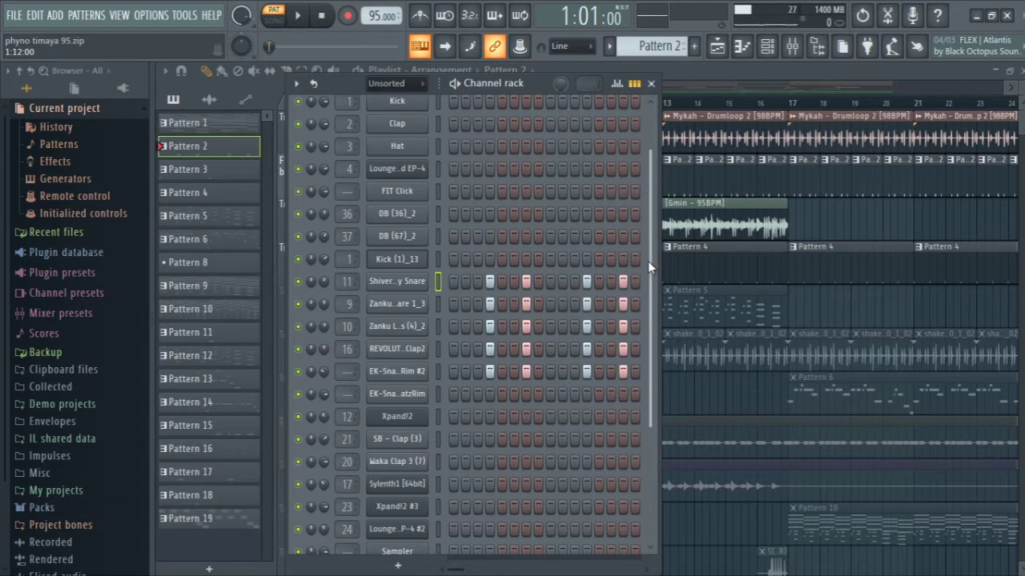
{"action": "left_click_drag", "start_coordinate": [647, 261], "coordinate": [646, 308]}
{"action": "left_click", "coordinate": [389, 236]}
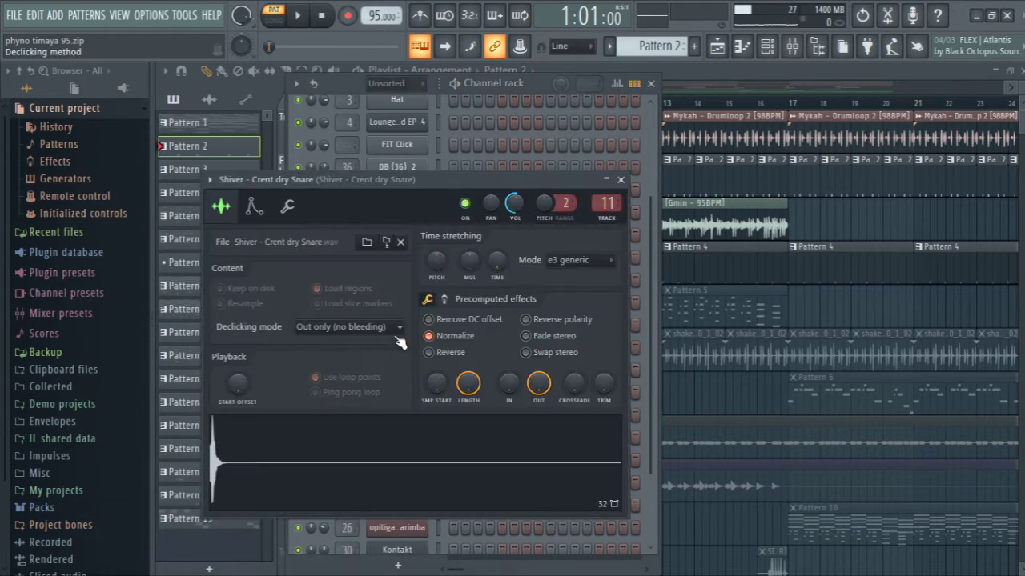
{"action": "left_click", "coordinate": [425, 431]}
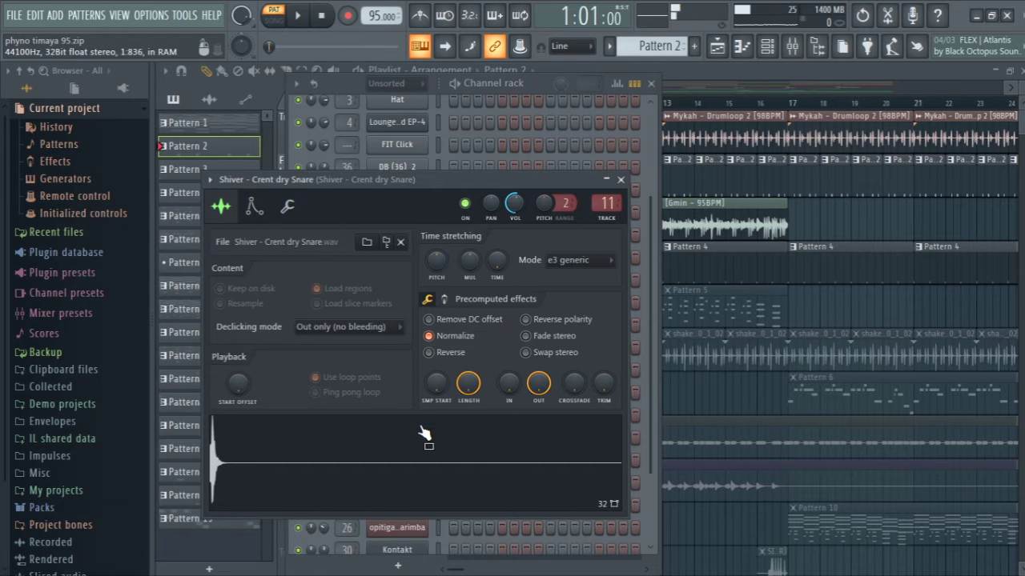
{"action": "left_click", "coordinate": [619, 179]}
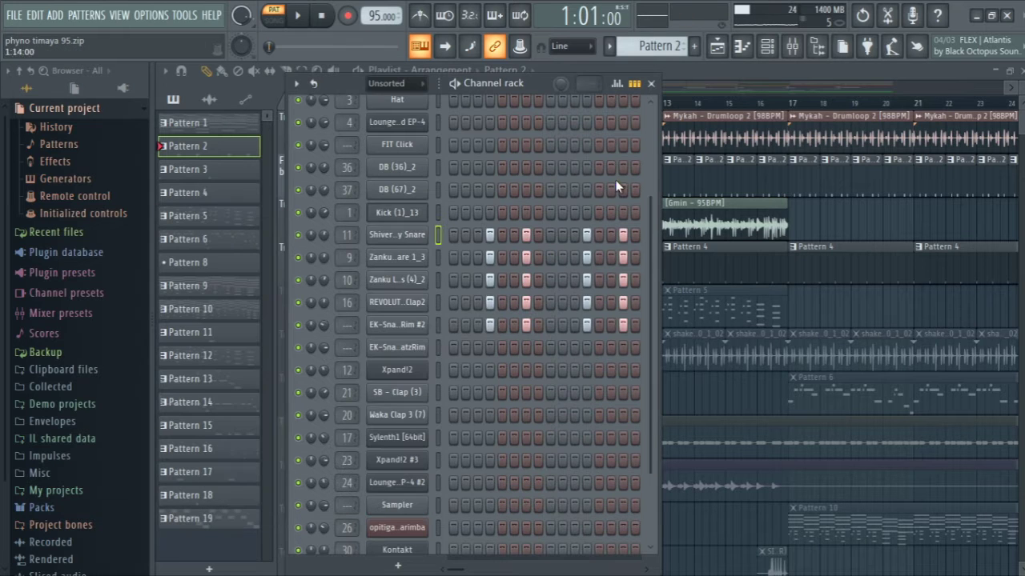
Step: Audition the Zanku Snare 1_3 and Zanku Loops (4)_2 samples, and check the latter's mixer insert
{"action": "left_click", "coordinate": [398, 257]}
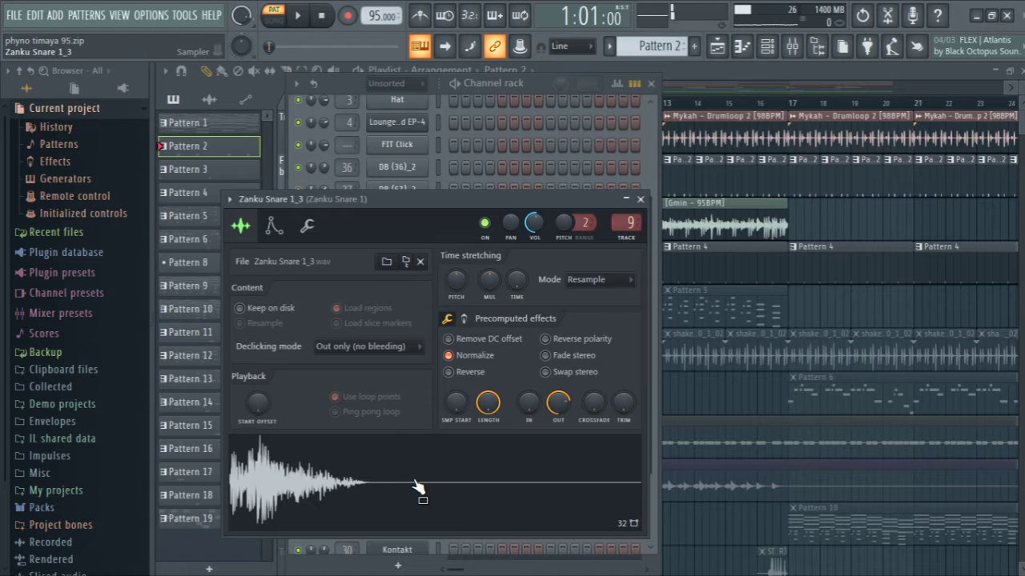
{"action": "left_click", "coordinate": [640, 199]}
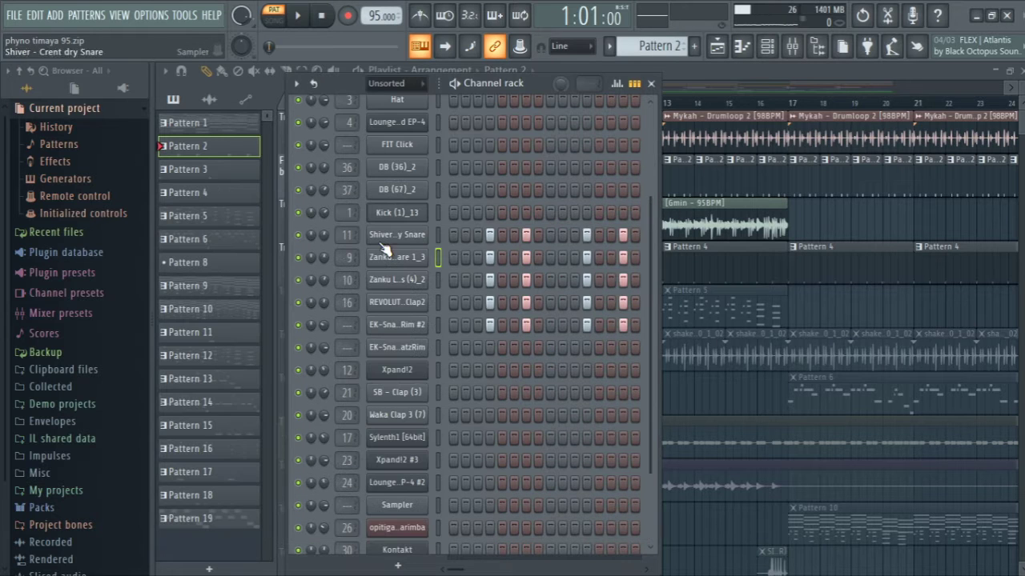
{"action": "left_click", "coordinate": [397, 282]}
{"action": "left_click", "coordinate": [439, 378]}
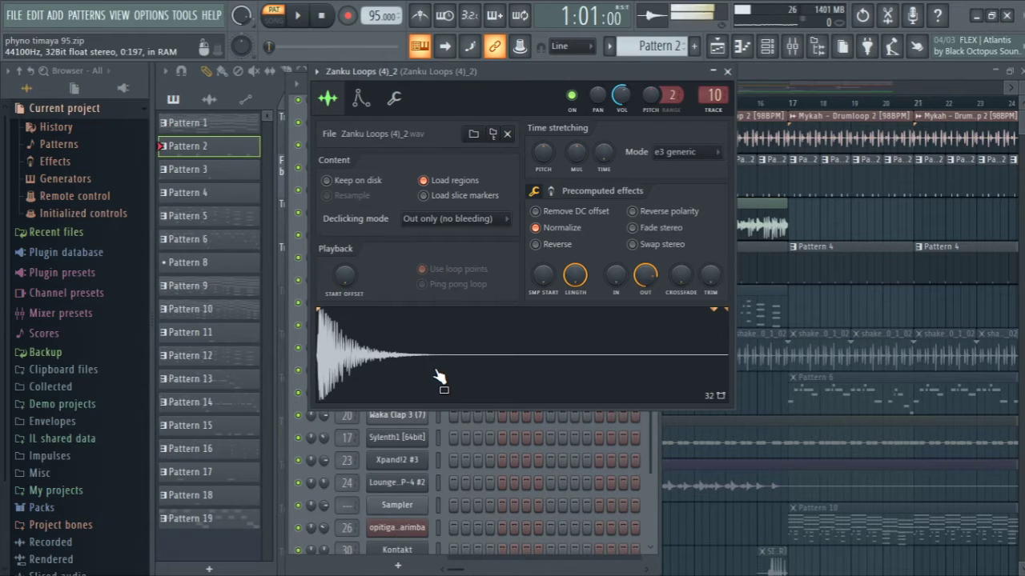
{"action": "left_click", "coordinate": [726, 71]}
{"action": "left_click", "coordinate": [793, 46]}
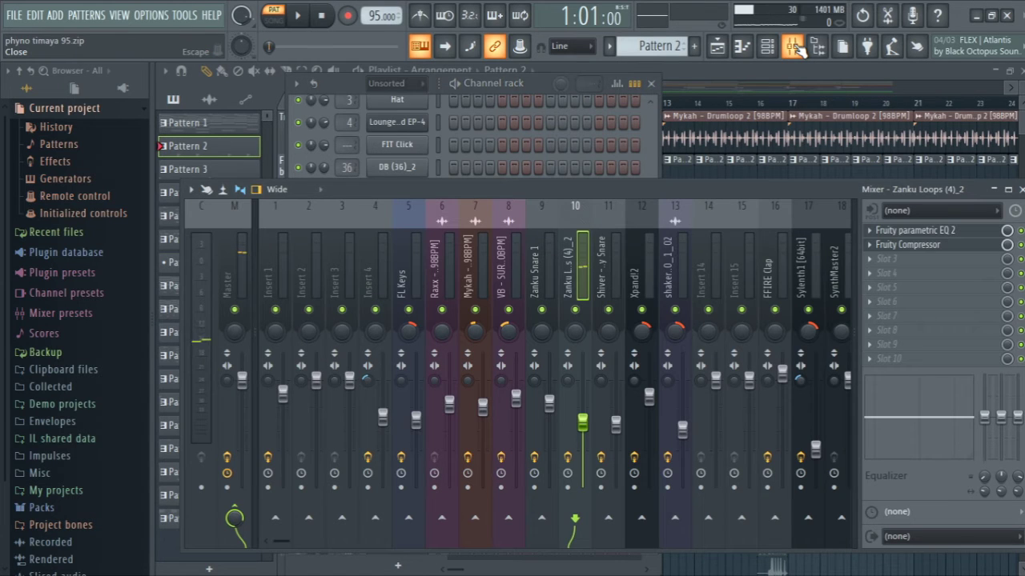
{"action": "left_click", "coordinate": [795, 47]}
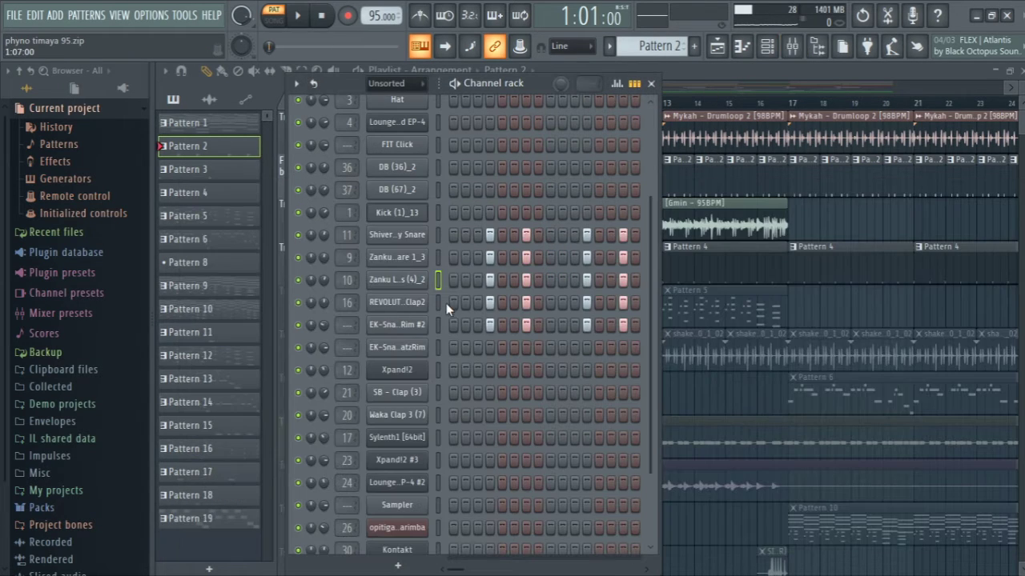
Step: Audition the REVOLUTION Clap2 sample with its FFIRE Clap mixer insert, and the EK-Snare-ThreatzRim #2 sample
{"action": "left_click", "coordinate": [423, 304]}
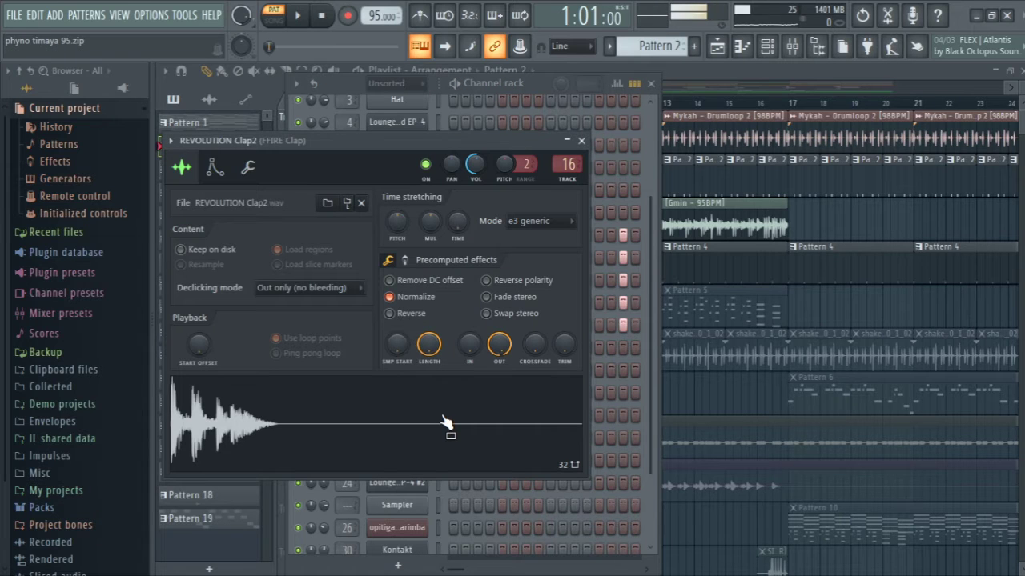
{"action": "left_click", "coordinate": [582, 142]}
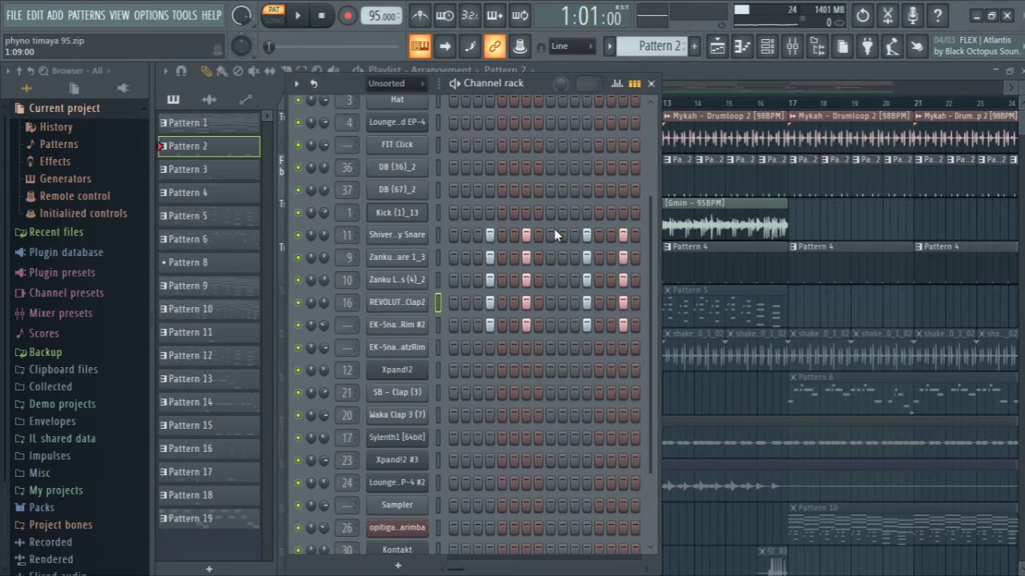
{"action": "left_click", "coordinate": [394, 308]}
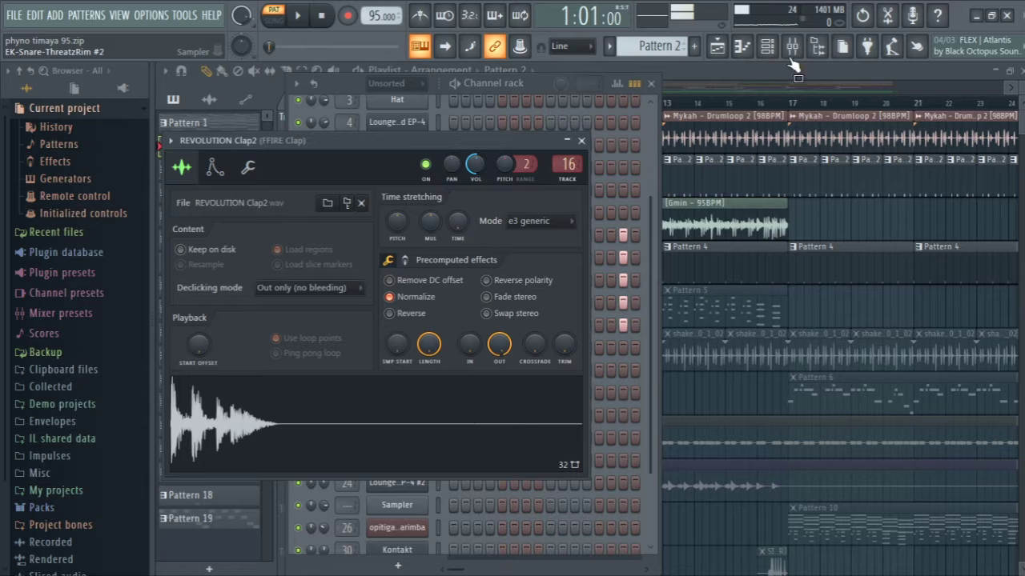
{"action": "left_click", "coordinate": [815, 49]}
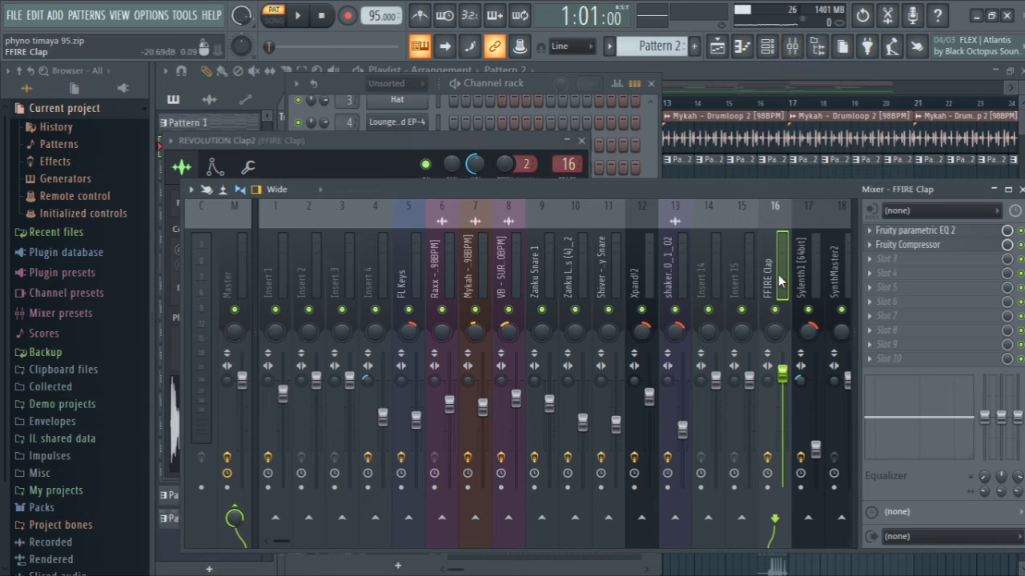
{"action": "left_click", "coordinate": [535, 87]}
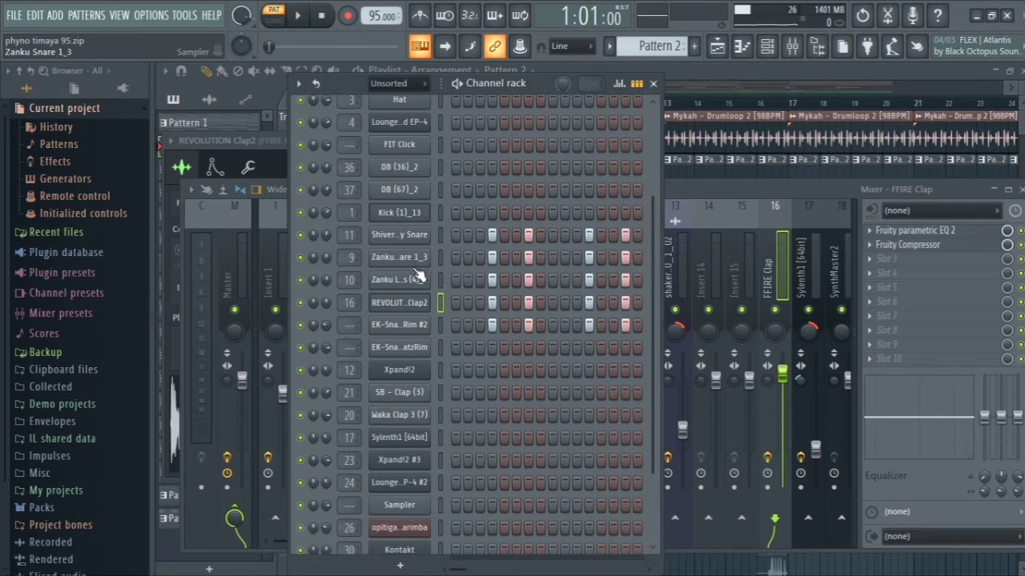
{"action": "left_click", "coordinate": [398, 324]}
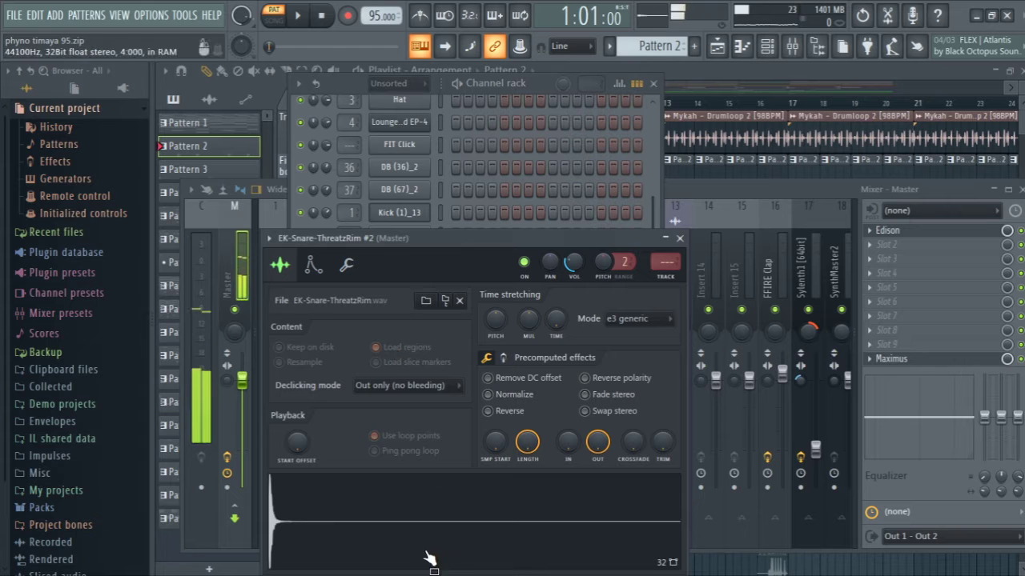
{"action": "left_click", "coordinate": [719, 48]}
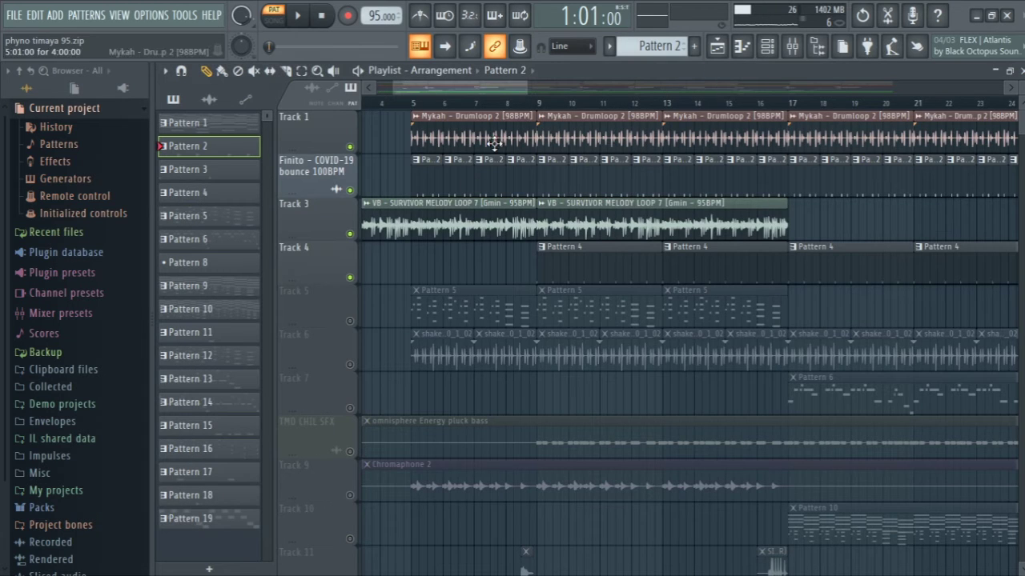
Step: Unmute Track 5 and play the song from bar 5, muting the Track 3 melody loop temporarily during playback
{"action": "left_click", "coordinate": [412, 104]}
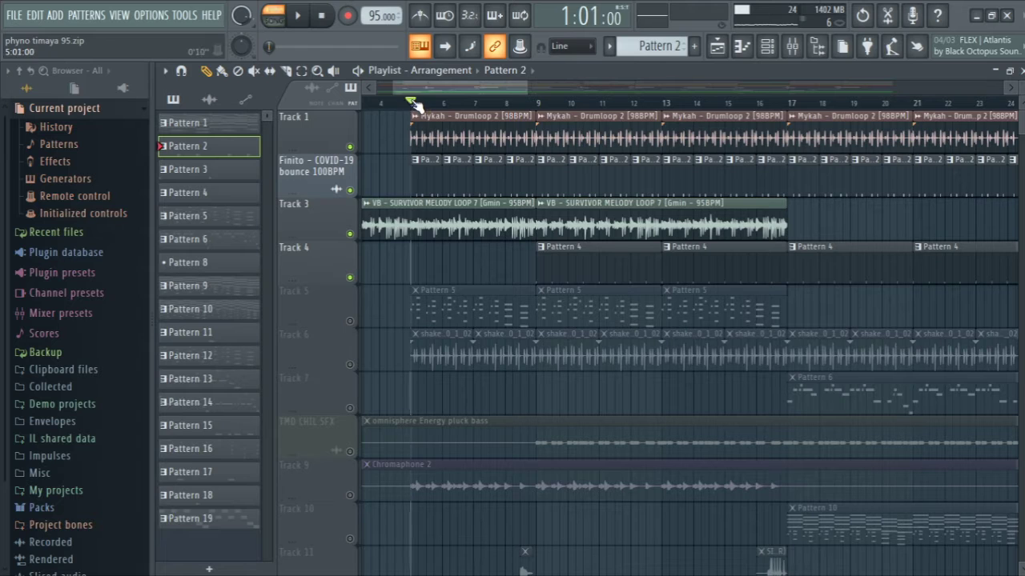
{"action": "left_click", "coordinate": [349, 321]}
{"action": "key", "text": "space"}
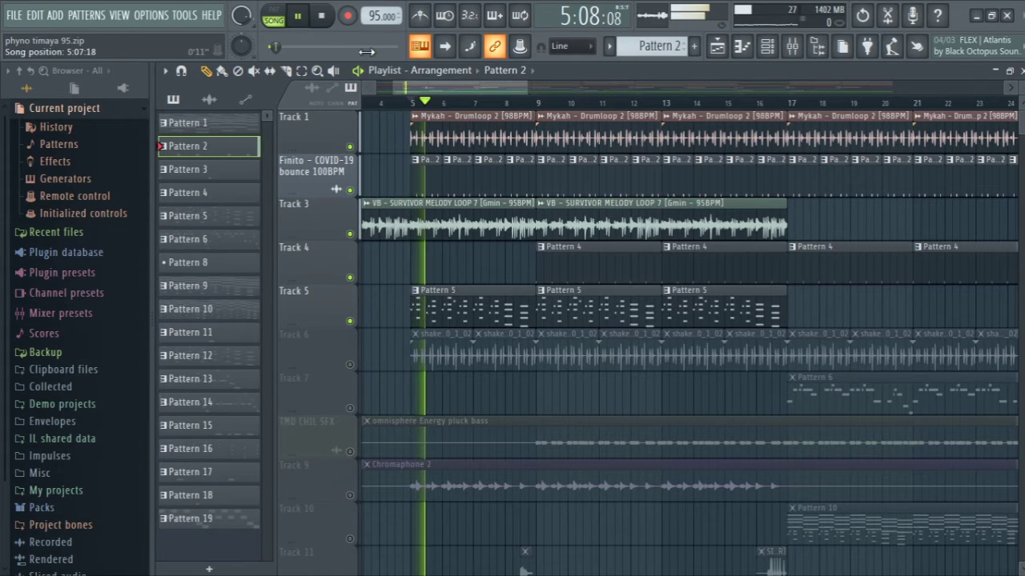
{"action": "left_click", "coordinate": [350, 234]}
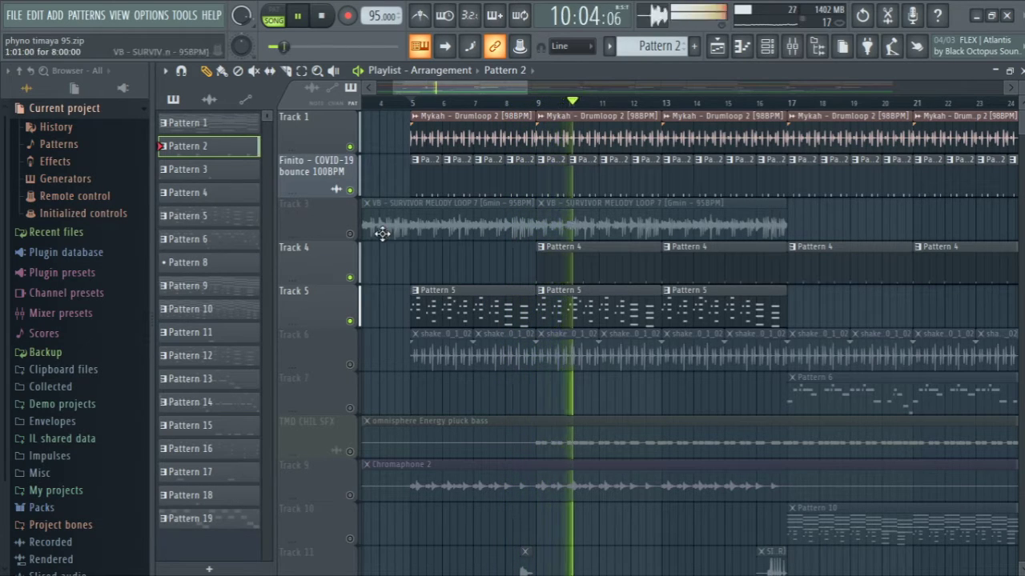
{"action": "key", "text": "space"}
{"action": "left_click", "coordinate": [350, 234]}
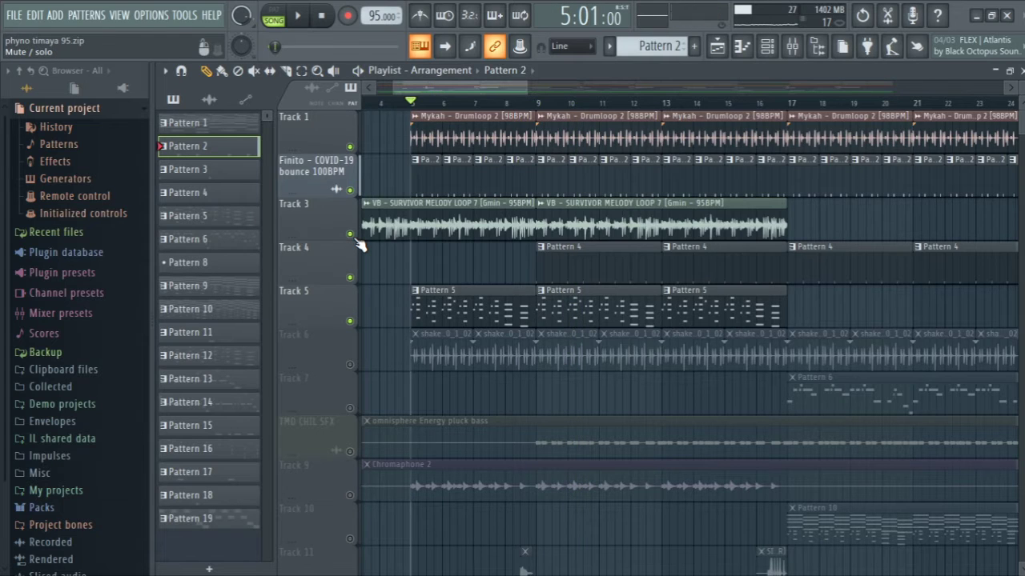
Step: Solo Track 3 for a brief playback, and unmute the Finito - COVID-19 bounce track, Track 1 and Track 5
{"action": "right_click", "coordinate": [350, 233]}
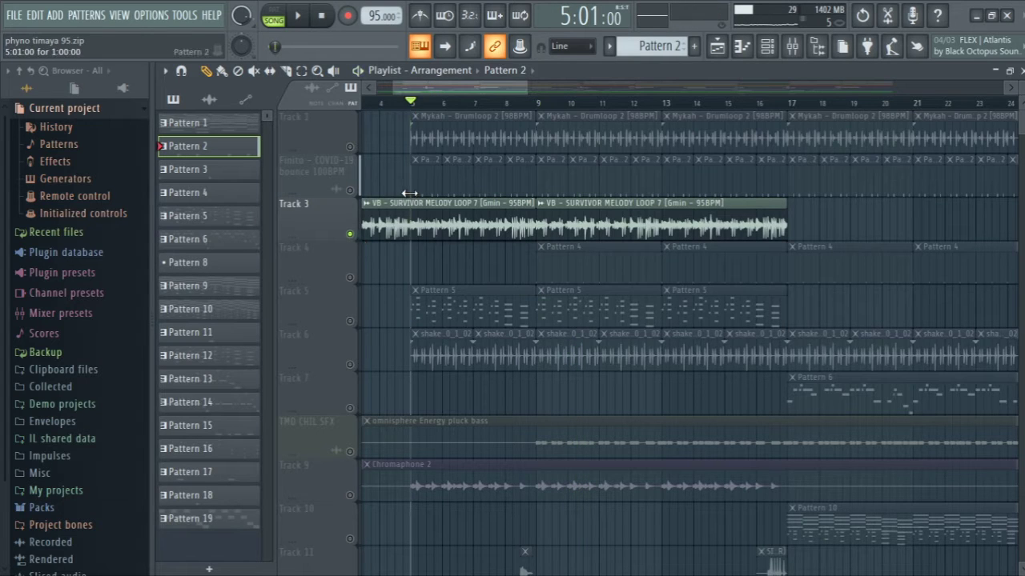
{"action": "key", "text": "space"}
{"action": "key", "text": "space"}
{"action": "left_click", "coordinate": [350, 190]}
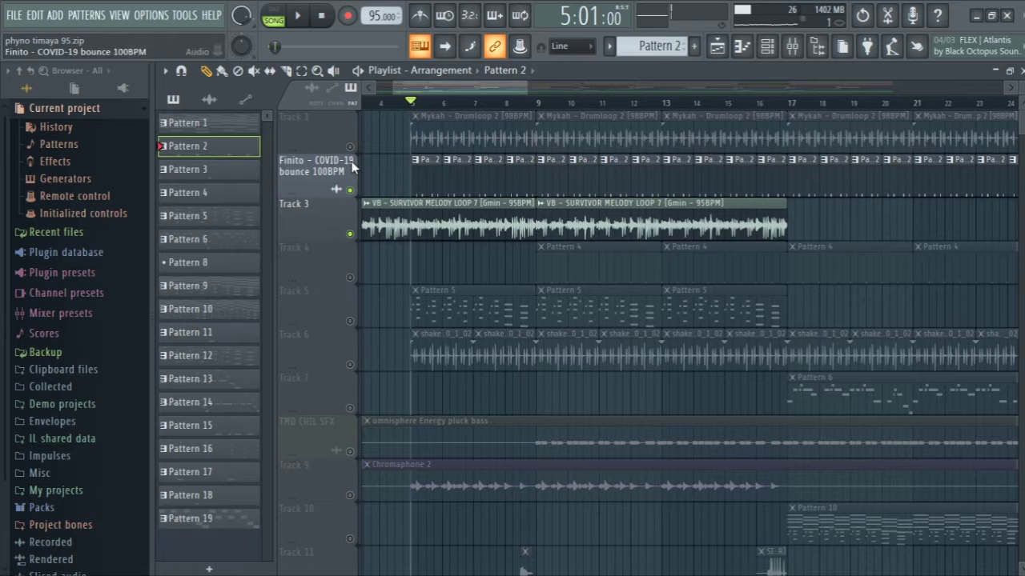
{"action": "left_click", "coordinate": [350, 146]}
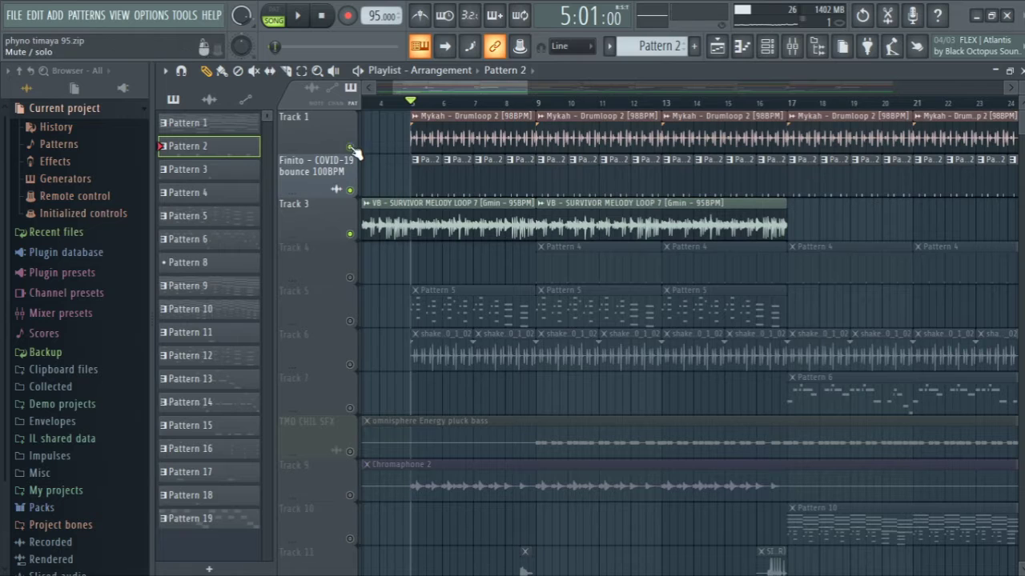
{"action": "left_click", "coordinate": [350, 321]}
Step: Examine Pattern 5's notes in the piano roll, the Xpand!2 08 Stereo Vibraphon preset and the effects on its mixer insert
{"action": "left_click", "coordinate": [450, 310]}
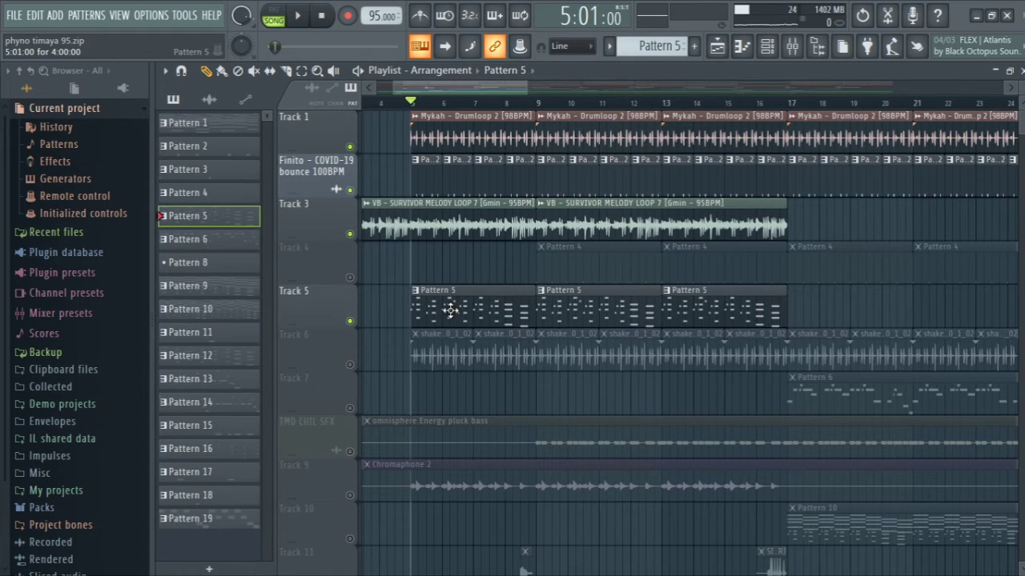
{"action": "double_click", "coordinate": [481, 293]}
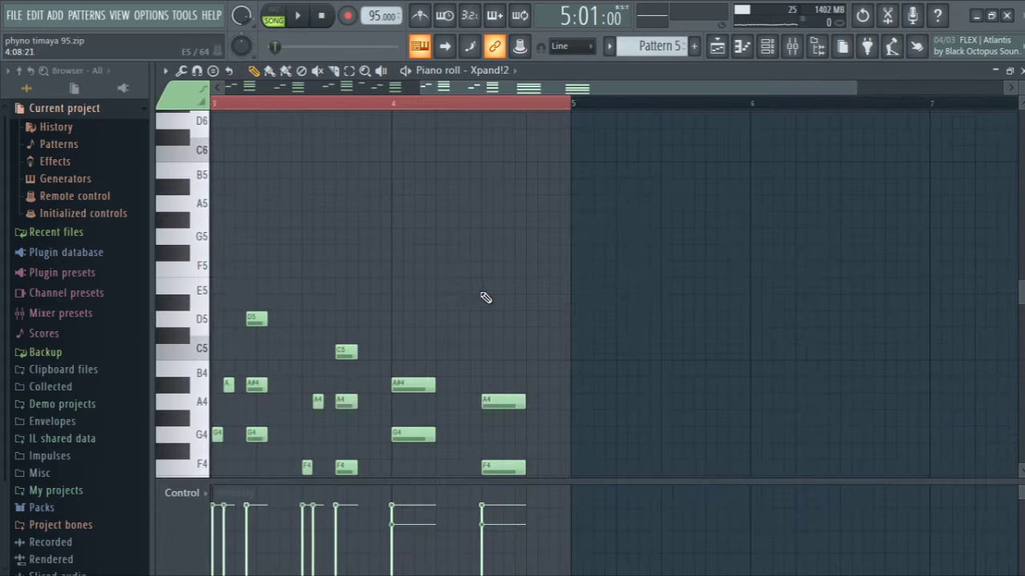
{"action": "left_click", "coordinate": [1021, 71]}
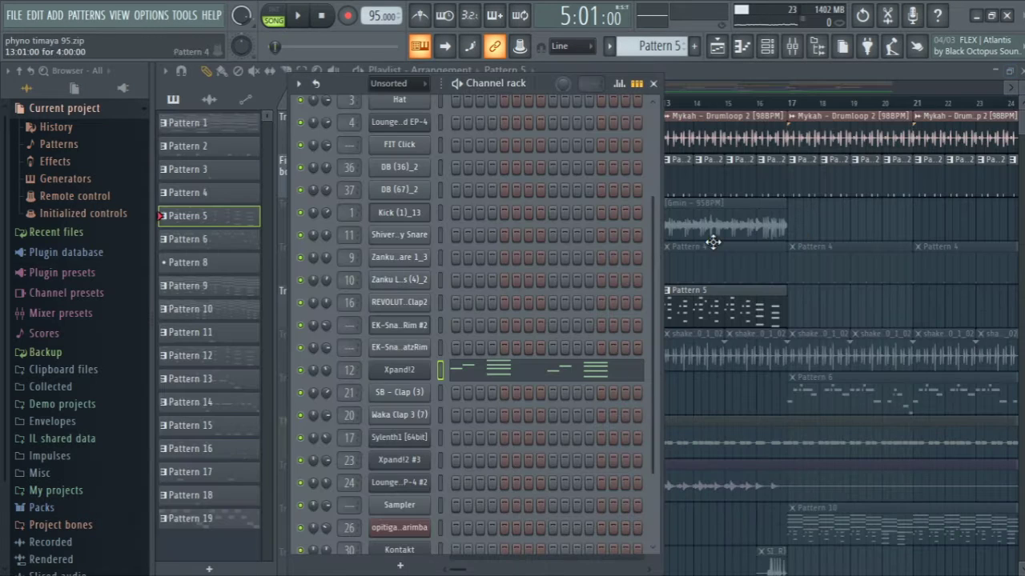
{"action": "left_click", "coordinate": [402, 372]}
{"action": "left_click_drag", "start_coordinate": [561, 232], "coordinate": [519, 48]}
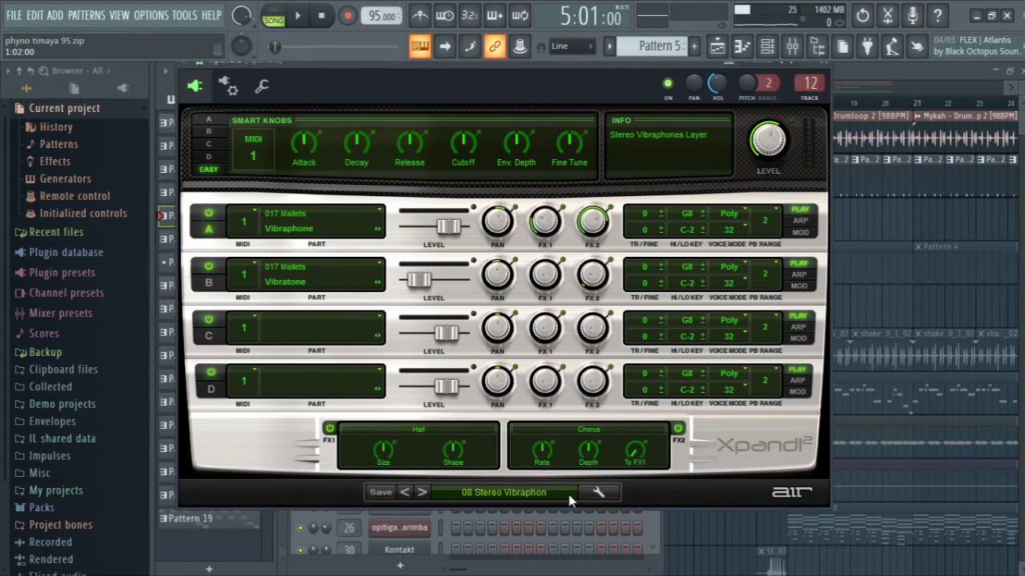
{"action": "left_click", "coordinate": [831, 69]}
{"action": "left_click", "coordinate": [792, 46]}
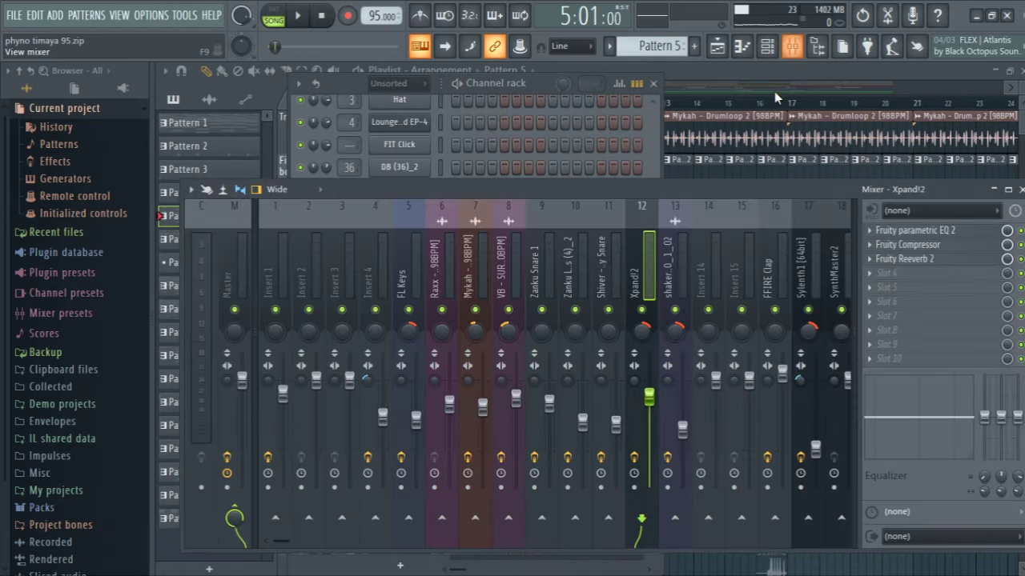
{"action": "left_click", "coordinate": [738, 76]}
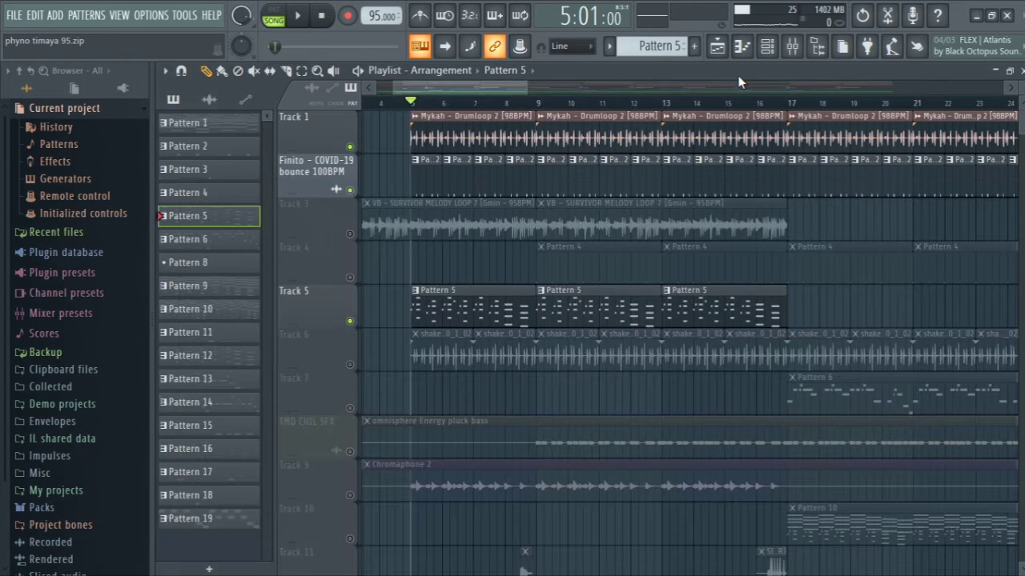
Step: Unmute Track 6, play the song from bar 5 and view the shaker mini_110_1_02 sample's channel settings
{"action": "left_click", "coordinate": [353, 365]}
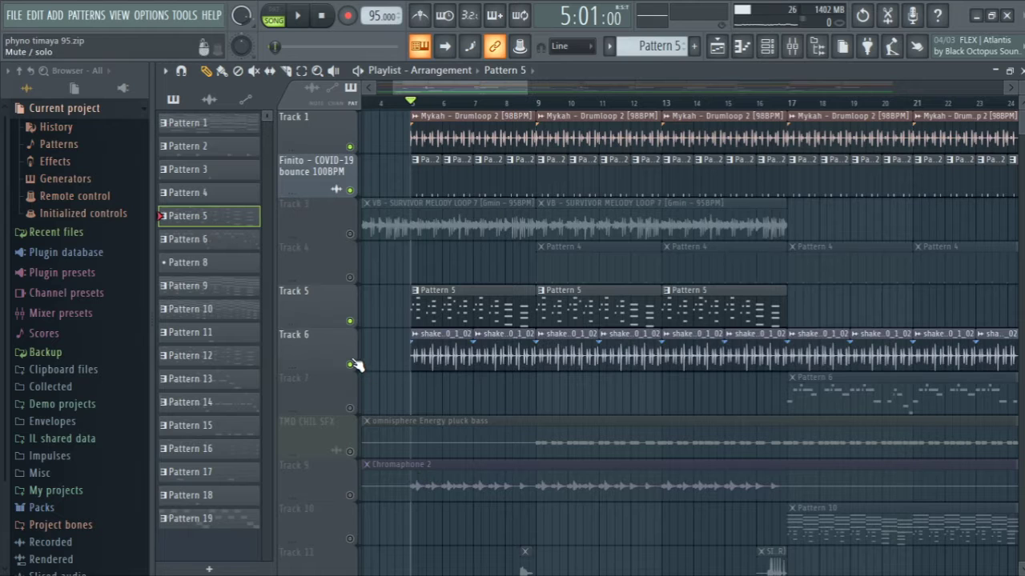
{"action": "key", "text": "space"}
{"action": "double_click", "coordinate": [440, 352]}
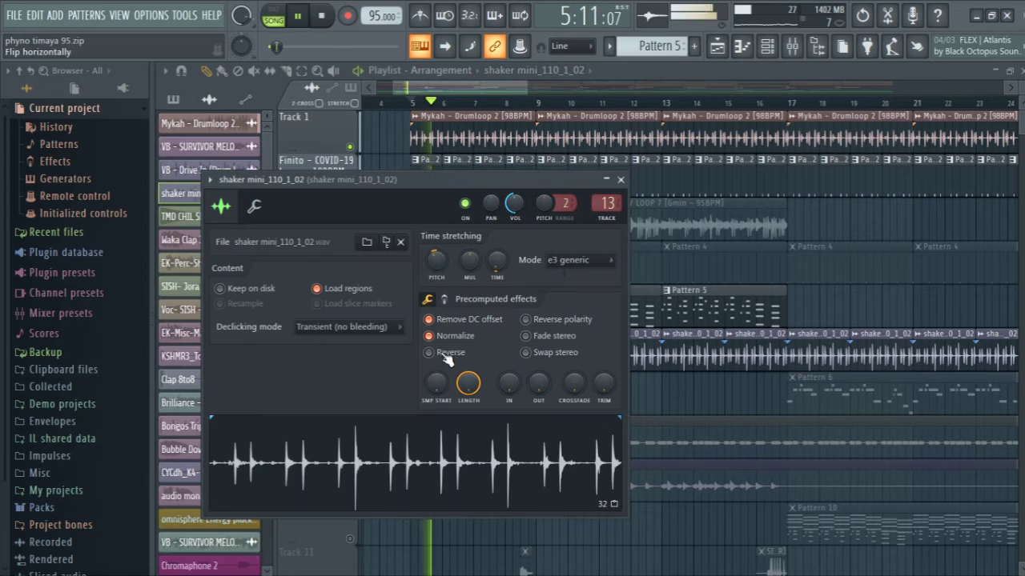
{"action": "left_click", "coordinate": [620, 180]}
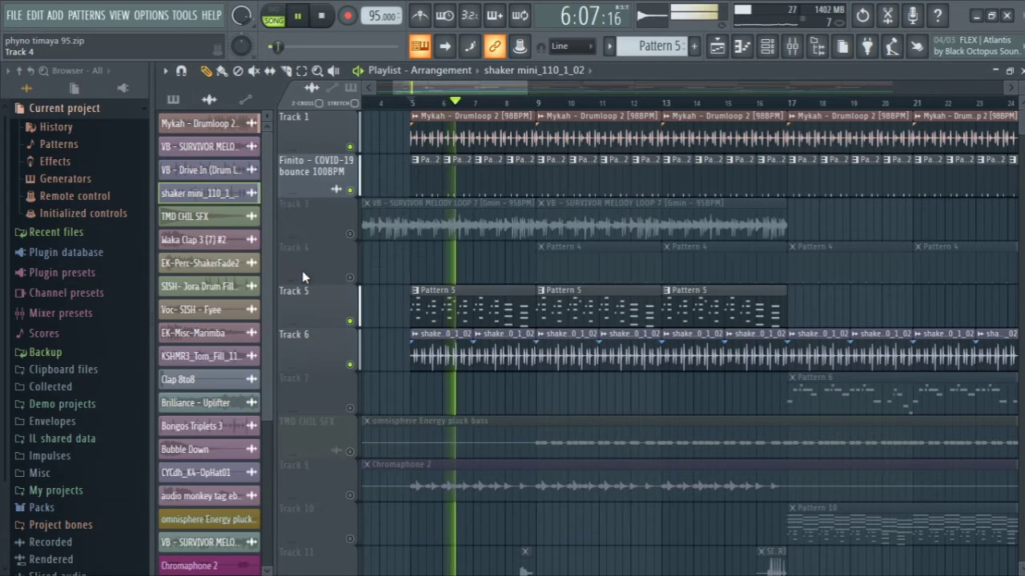
Step: Unmute Track 3, Track 4 and the omnisphere Energy pluck bass track while the song plays, and stop playback
{"action": "left_click", "coordinate": [349, 234]}
{"action": "left_click", "coordinate": [349, 277]}
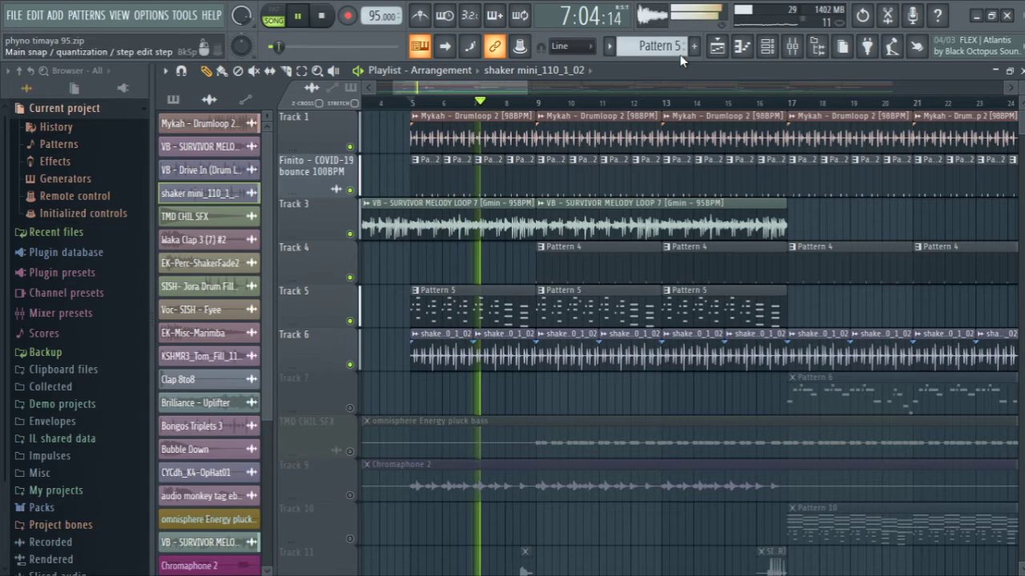
{"action": "left_click", "coordinate": [317, 72]}
{"action": "right_click", "coordinate": [531, 252]}
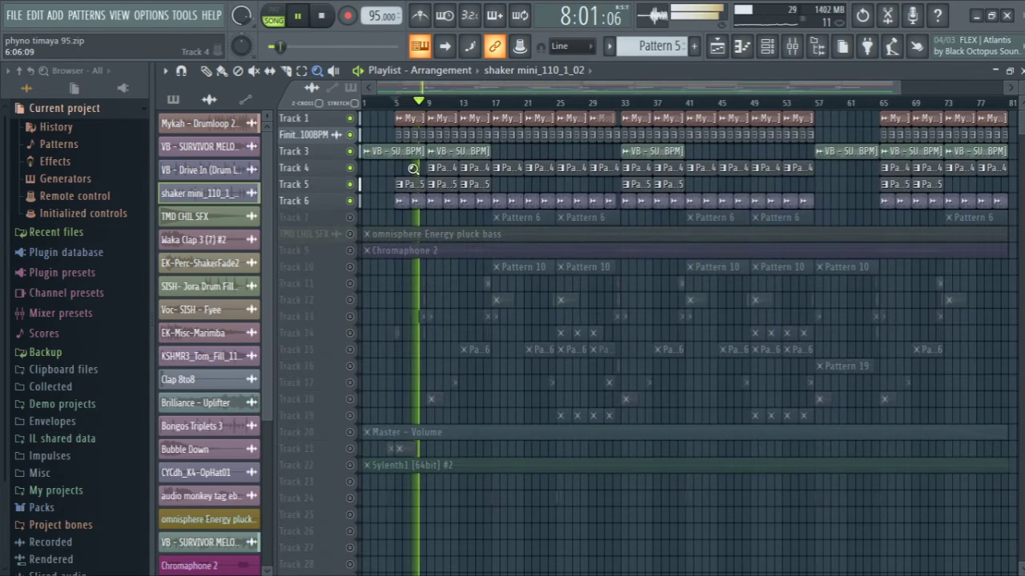
{"action": "left_click_drag", "start_coordinate": [391, 153], "coordinate": [610, 414]}
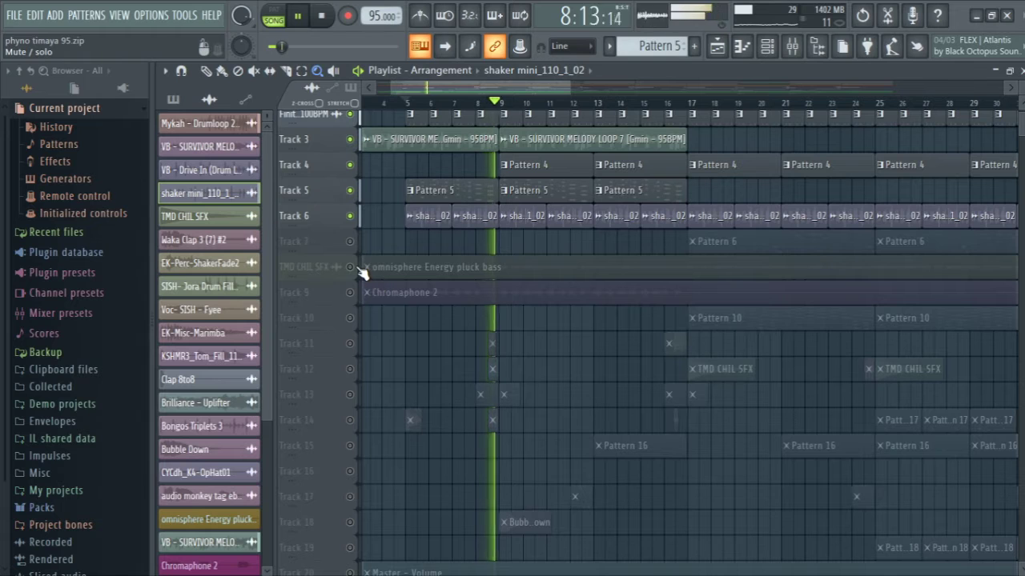
{"action": "left_click", "coordinate": [349, 267]}
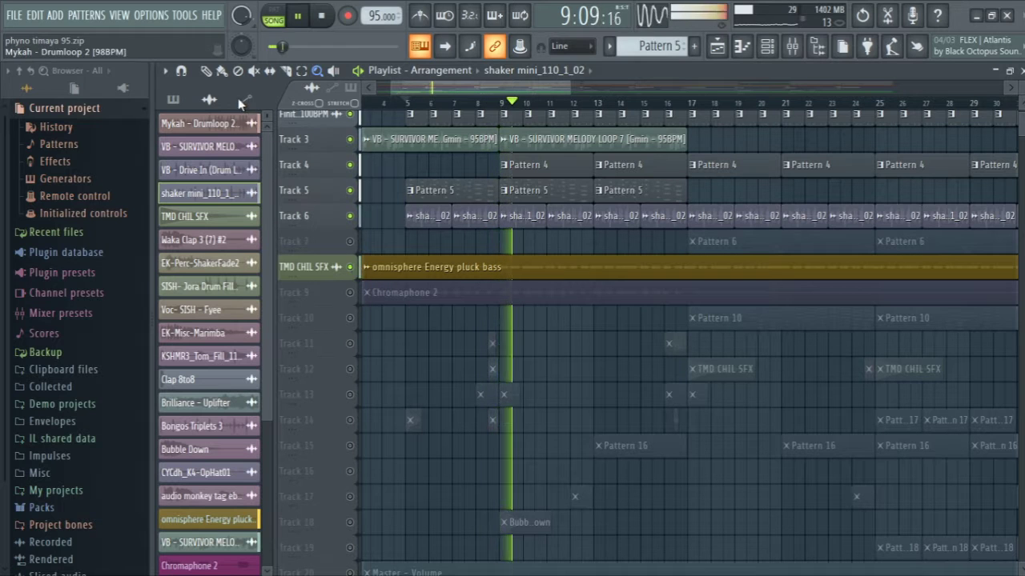
{"action": "left_click", "coordinate": [205, 70]}
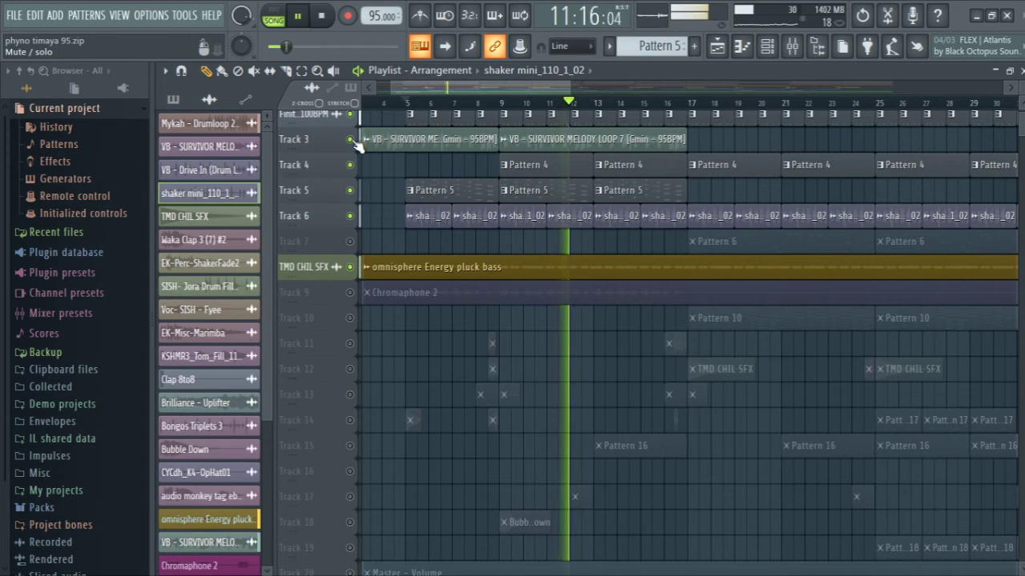
{"action": "key", "text": "space"}
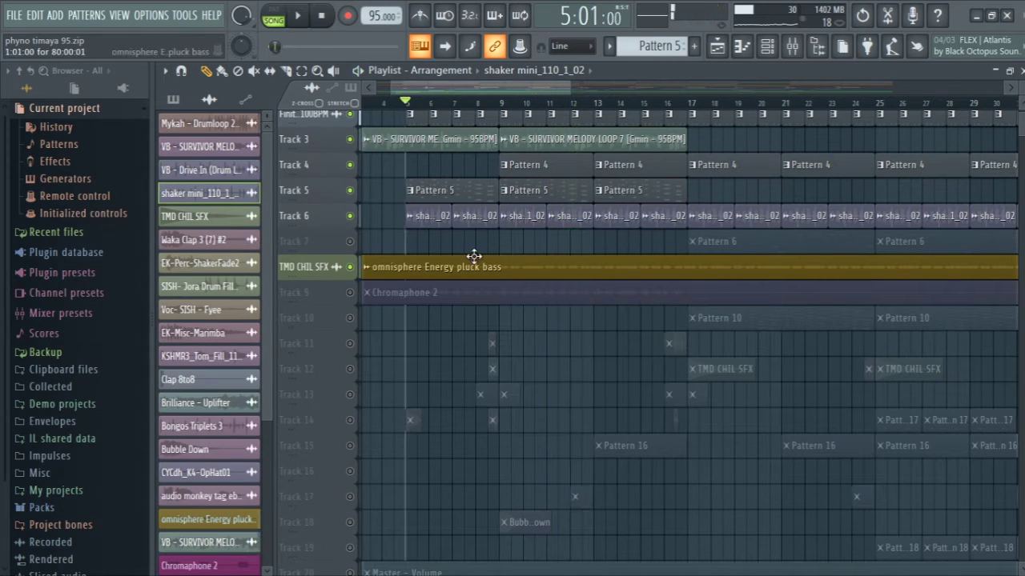
Step: Examine the channel settings and waveform of the omnisphere Energy pluck bass audio clip
{"action": "double_click", "coordinate": [514, 267]}
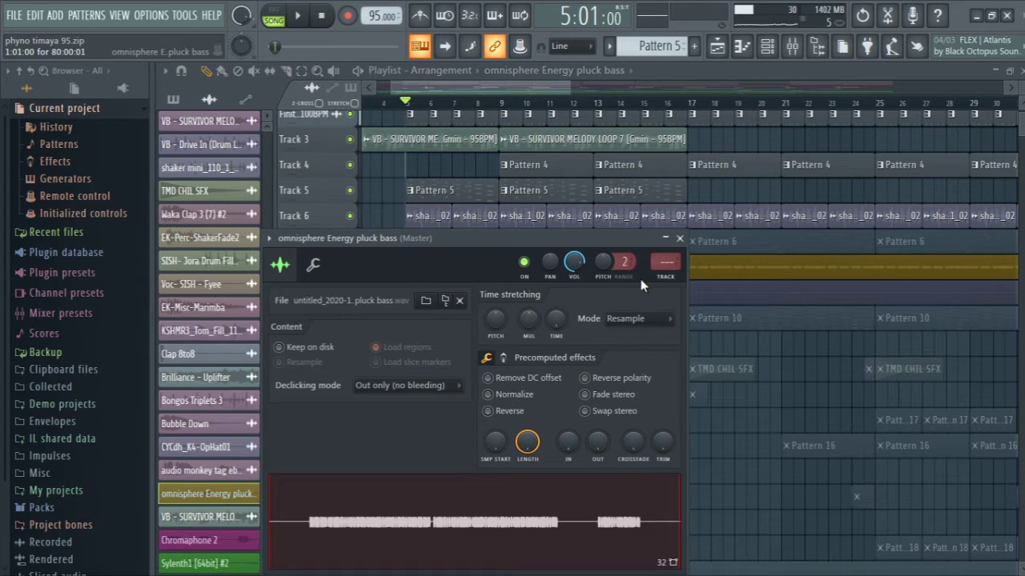
{"action": "left_click_drag", "start_coordinate": [486, 262], "coordinate": [489, 168]}
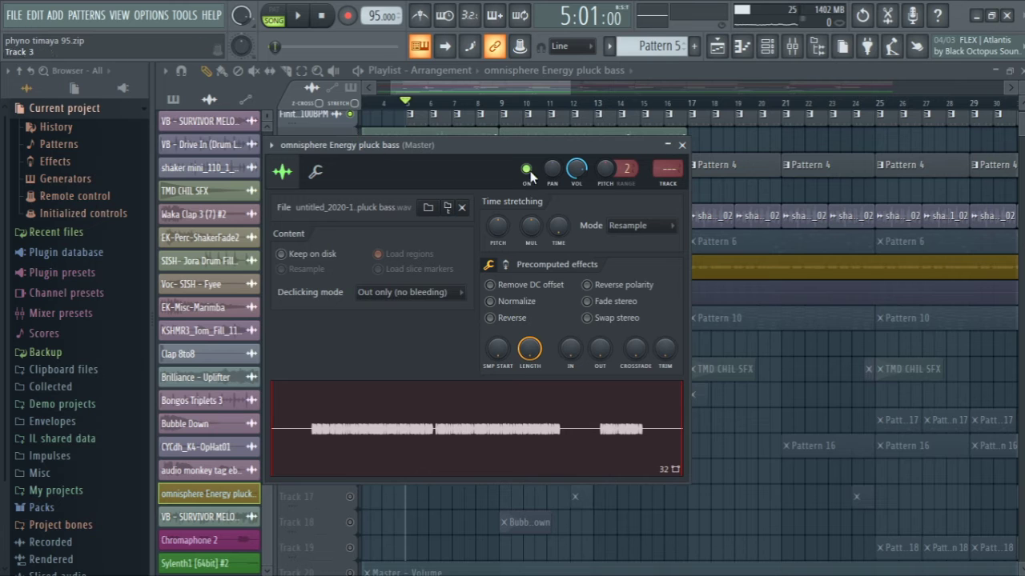
{"action": "left_click", "coordinate": [681, 144]}
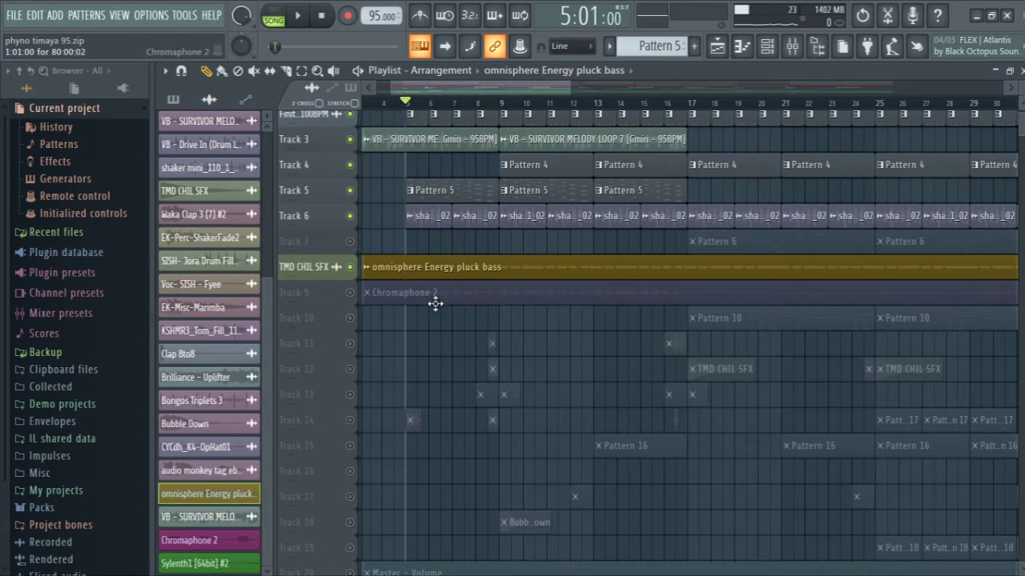
Step: Unmute the Chromaphone 2 track and play it with the omnisphere pluck bass, Track 3 and Track 5 muted
{"action": "left_click", "coordinate": [349, 292]}
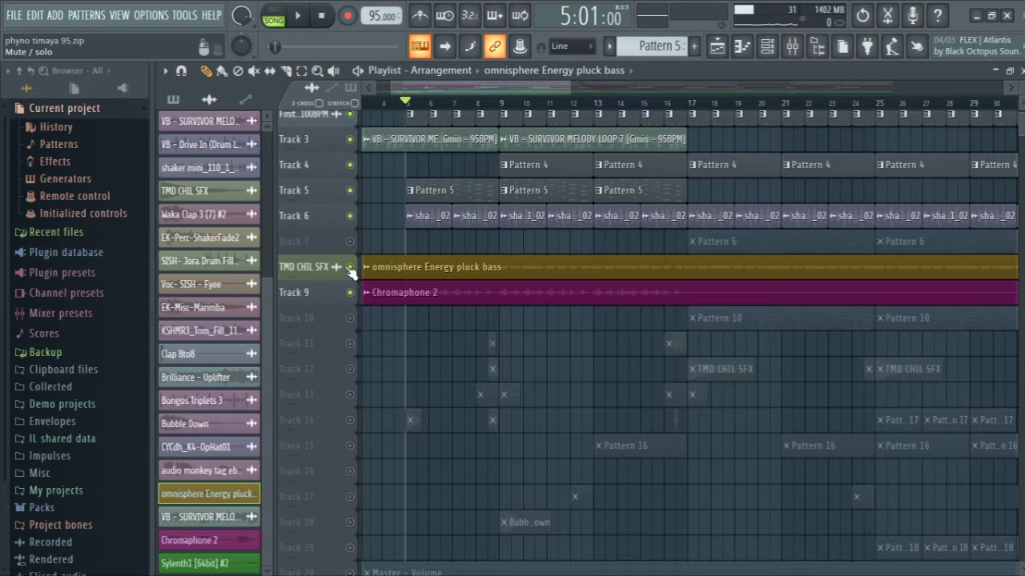
{"action": "left_click", "coordinate": [349, 266]}
{"action": "key", "text": "space"}
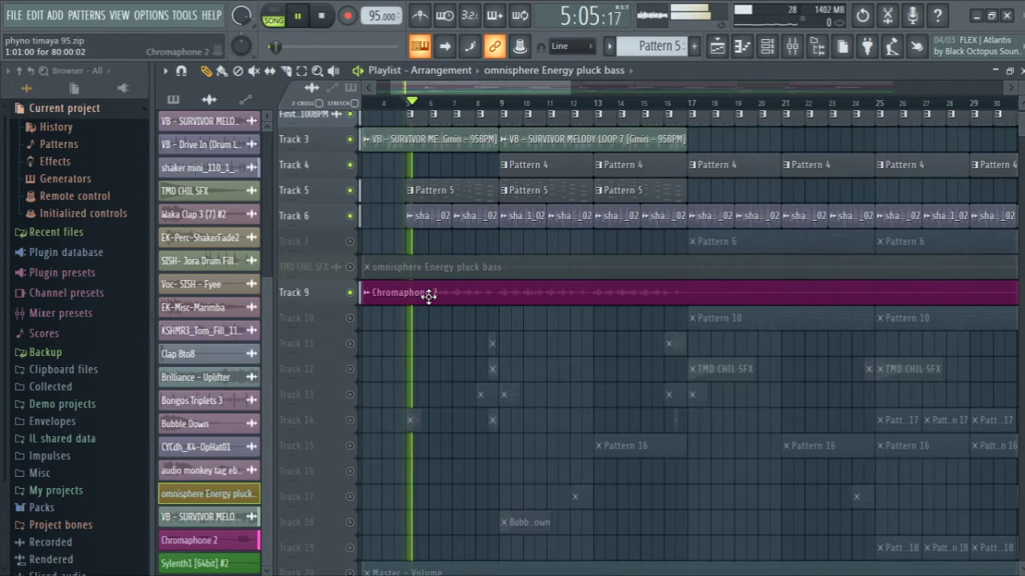
{"action": "left_click", "coordinate": [349, 139]}
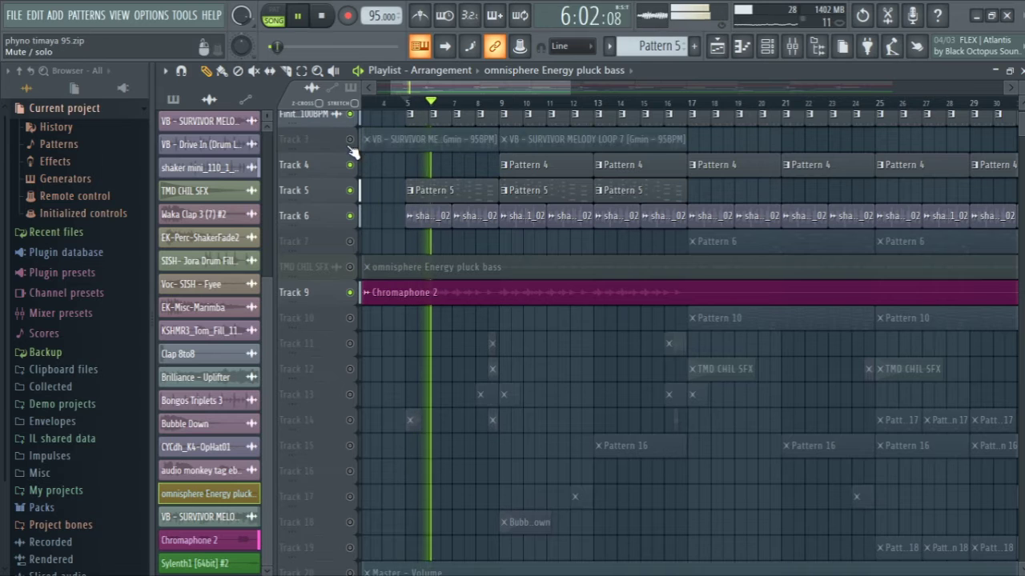
{"action": "left_click", "coordinate": [349, 189]}
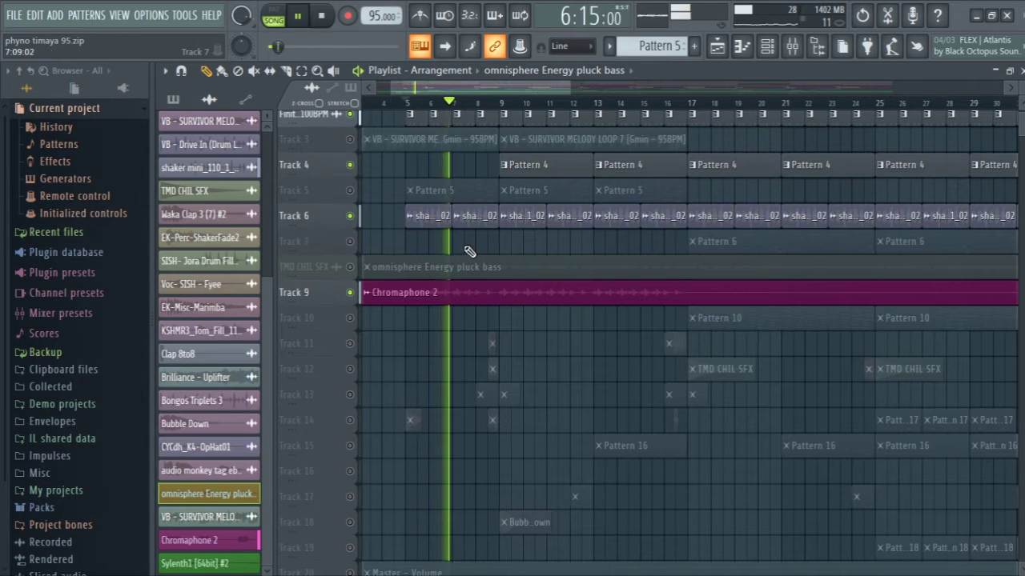
Step: Examine the Chromaphone 2 audio clip's channel settings during playback, and stop the song
{"action": "double_click", "coordinate": [503, 288]}
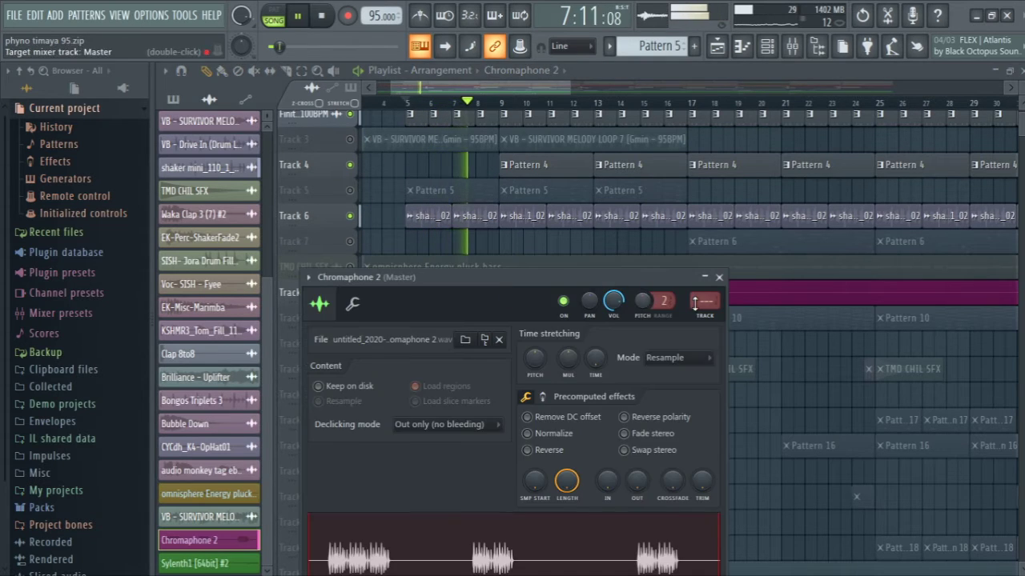
{"action": "left_click", "coordinate": [719, 278]}
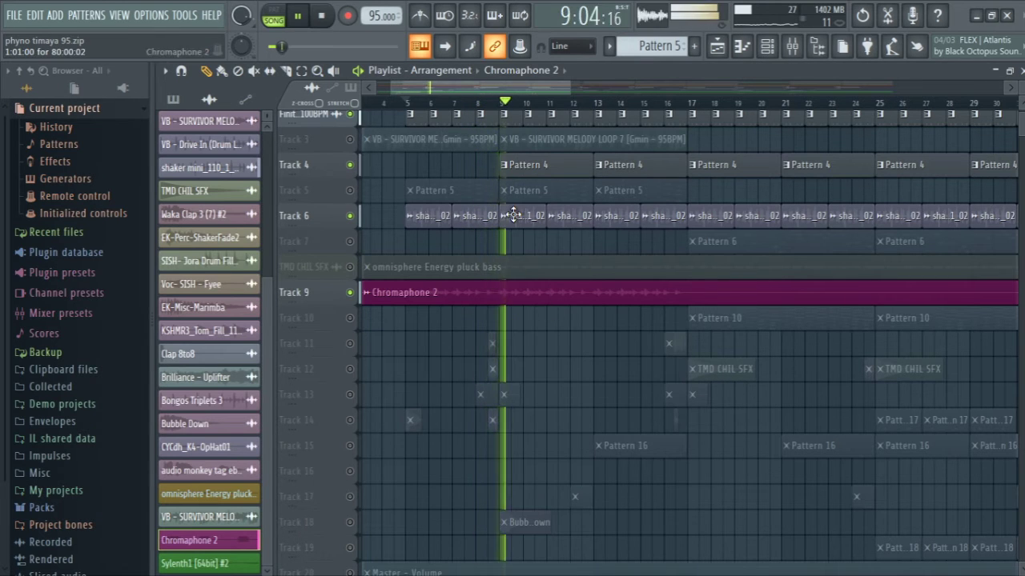
{"action": "key", "text": "space"}
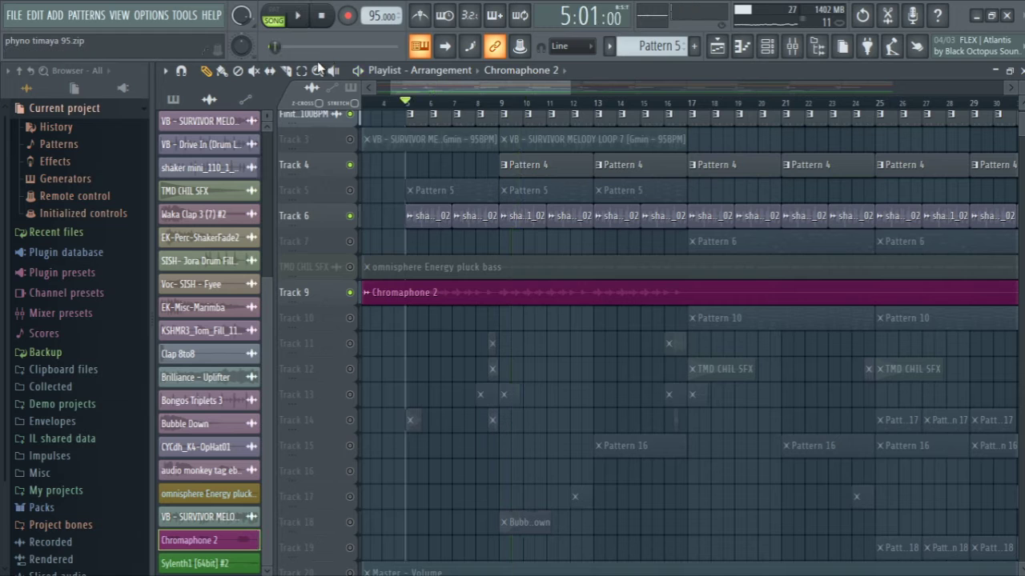
{"action": "right_click", "coordinate": [481, 192]}
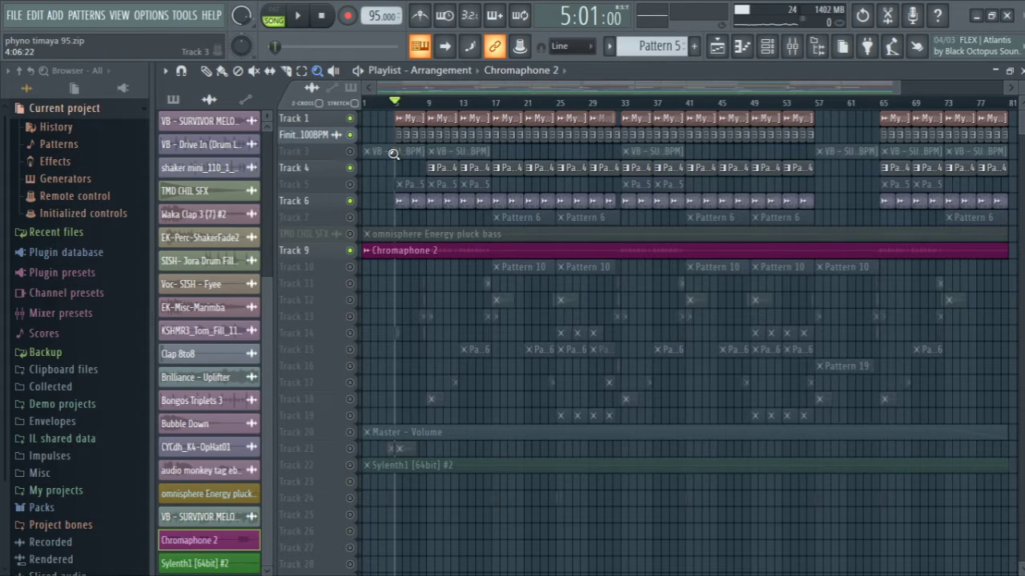
{"action": "left_click_drag", "start_coordinate": [382, 128], "coordinate": [549, 384]}
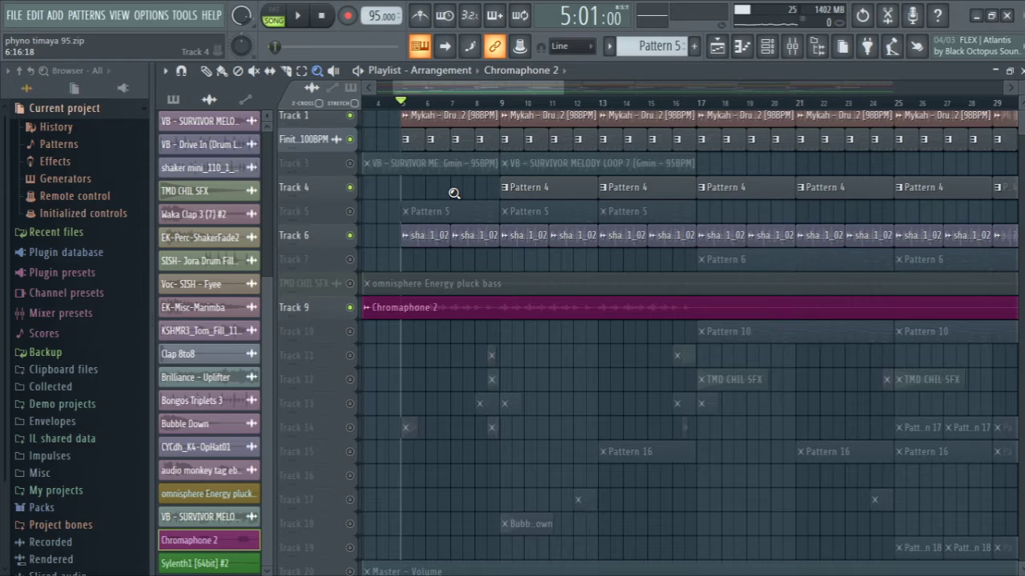
{"action": "right_click", "coordinate": [453, 193]}
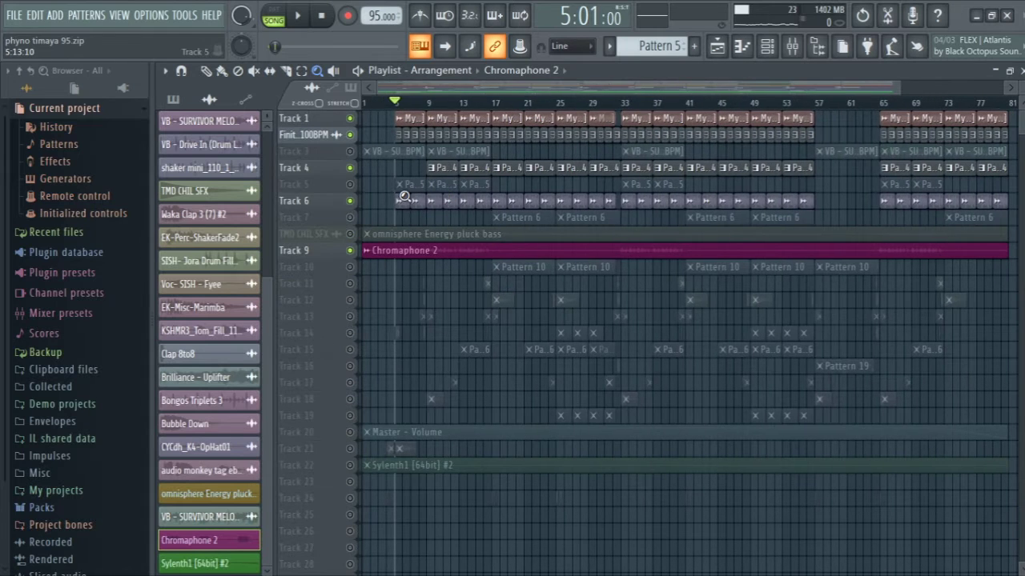
{"action": "left_click_drag", "start_coordinate": [403, 184], "coordinate": [599, 387]}
{"action": "right_click", "coordinate": [548, 346]}
{"action": "left_click_drag", "start_coordinate": [383, 161], "coordinate": [560, 424]}
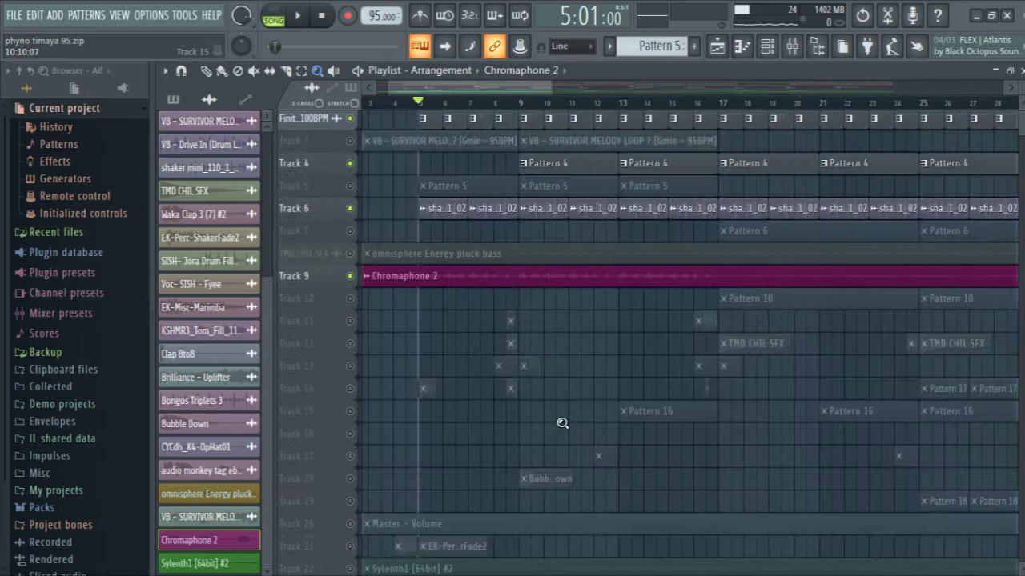
{"action": "right_click", "coordinate": [522, 357]}
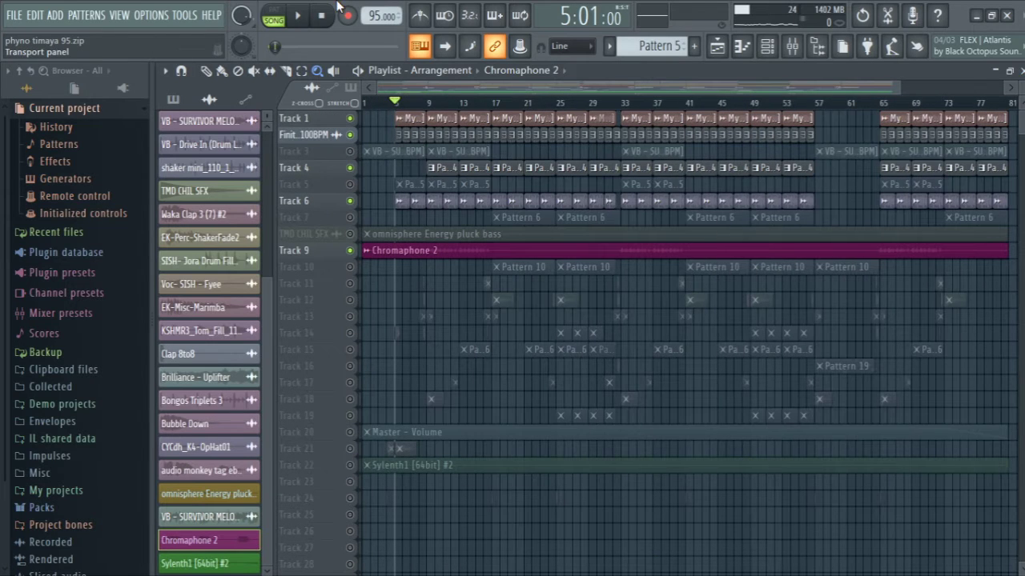
Step: Set the playback start to bar 4 and unmute Tracks 15 through 18, Track 21 and Track 24
{"action": "left_click", "coordinate": [388, 101]}
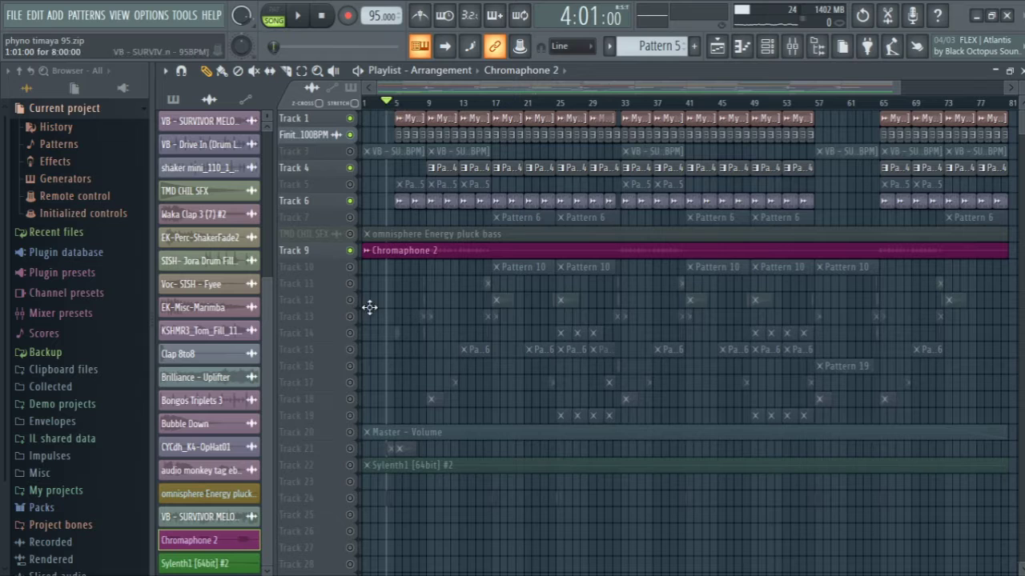
{"action": "left_click", "coordinate": [350, 449]}
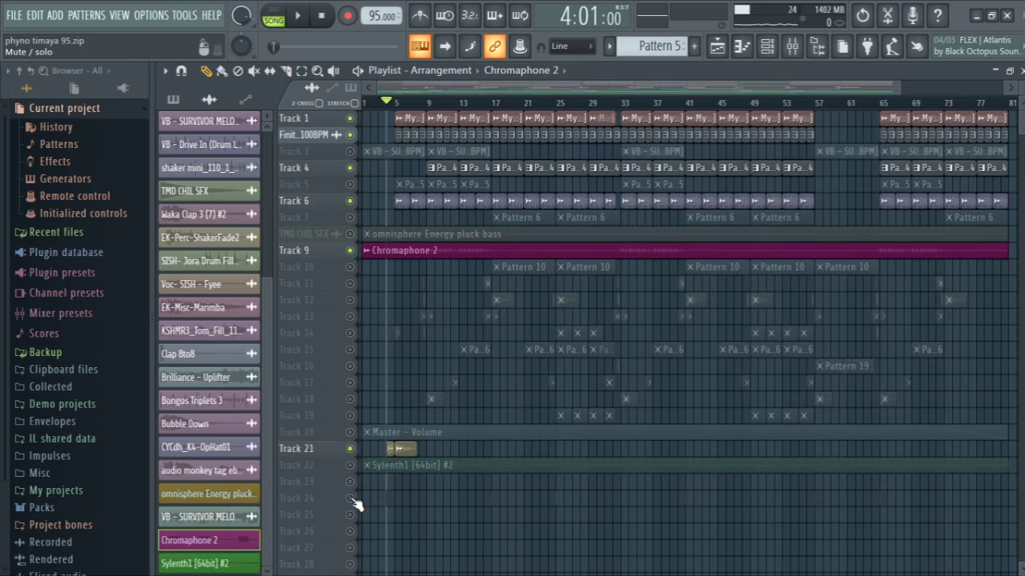
{"action": "left_click", "coordinate": [349, 400]}
{"action": "left_click", "coordinate": [350, 382]}
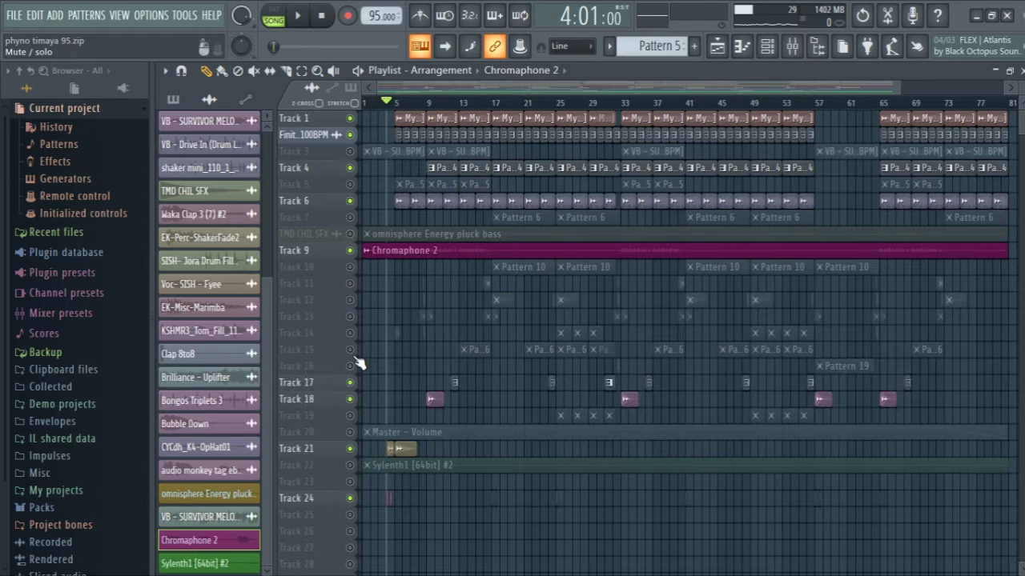
{"action": "left_click", "coordinate": [350, 351]}
{"action": "left_click", "coordinate": [350, 351]}
{"action": "left_click", "coordinate": [350, 382]}
{"action": "left_click", "coordinate": [350, 351]}
{"action": "left_click", "coordinate": [350, 366]}
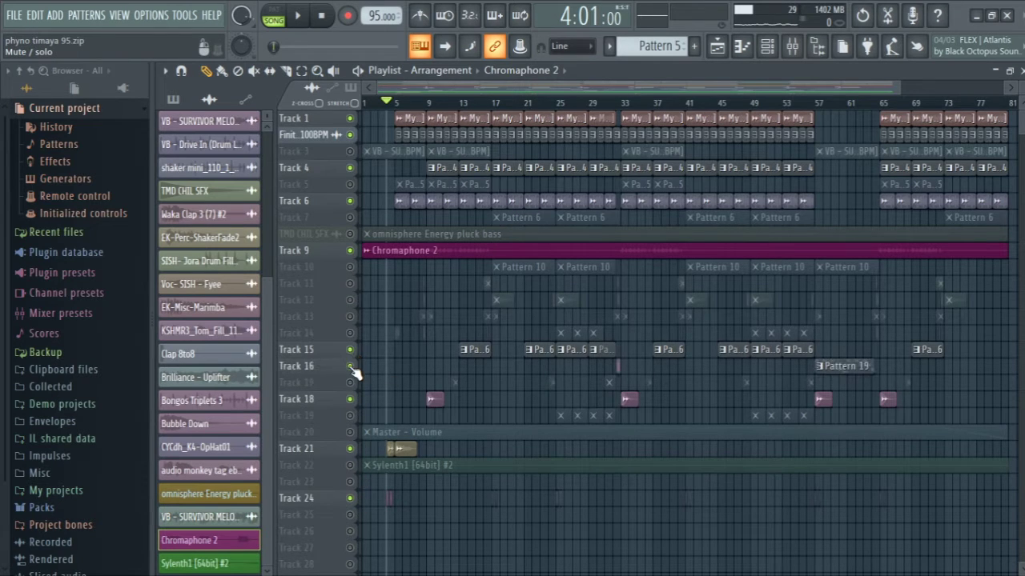
{"action": "left_click", "coordinate": [350, 383]}
Step: Unmute Tracks 10 through 14 in the playlist
{"action": "left_click", "coordinate": [350, 333]}
{"action": "left_click", "coordinate": [350, 333]}
{"action": "left_click", "coordinate": [350, 300]}
{"action": "left_click", "coordinate": [350, 302]}
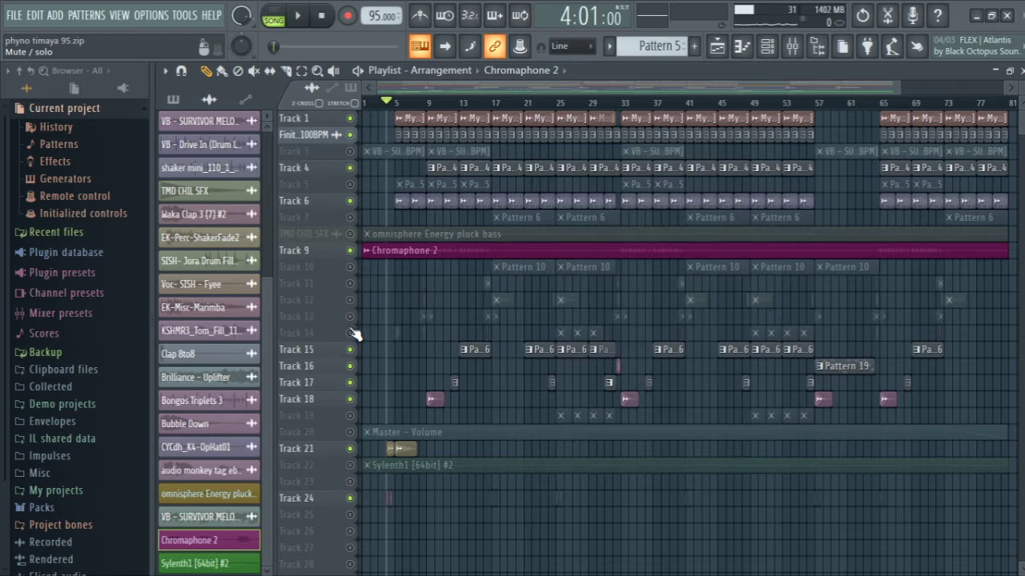
{"action": "left_click_drag", "start_coordinate": [350, 333], "coordinate": [350, 300]}
{"action": "left_click", "coordinate": [350, 284]}
{"action": "left_click", "coordinate": [350, 268]}
Step: Play the song from bar 4, muting Track 10 and unmuting the omnisphere pluck bass track during playback, and stop it
{"action": "key", "text": "space"}
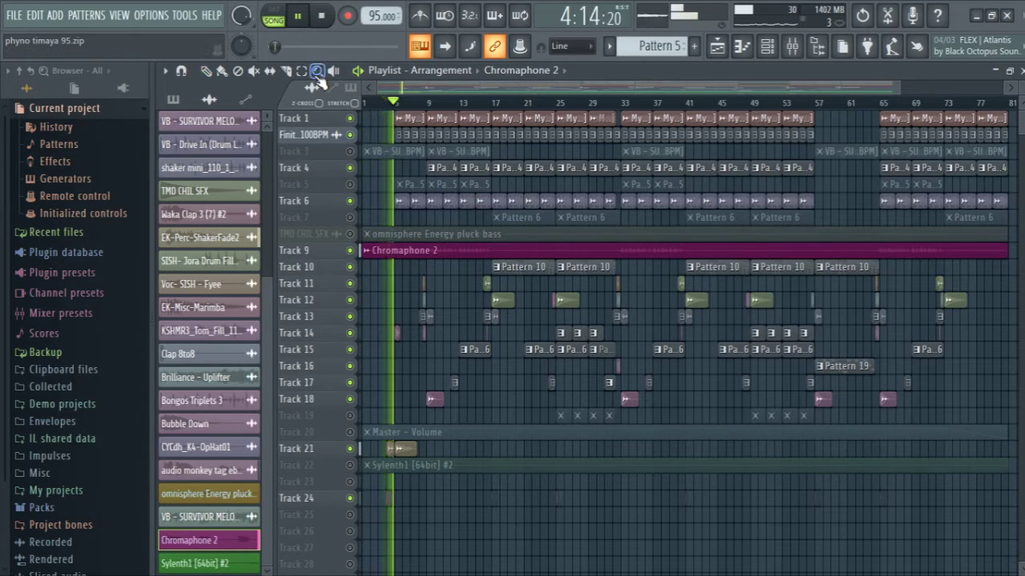
{"action": "key", "text": "z"}
{"action": "left_click", "coordinate": [350, 268]}
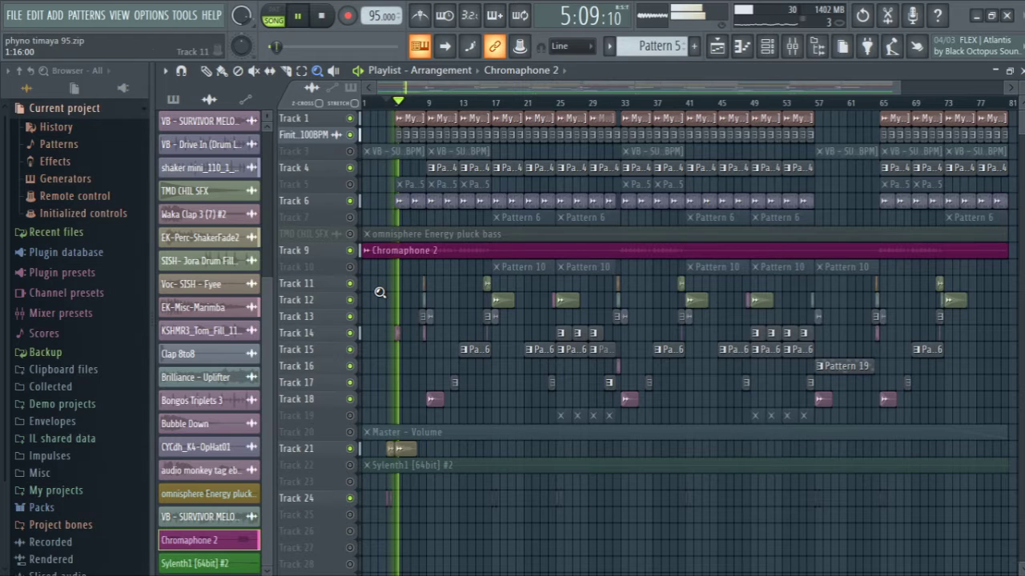
{"action": "left_click", "coordinate": [350, 235]}
{"action": "left_click", "coordinate": [478, 392]}
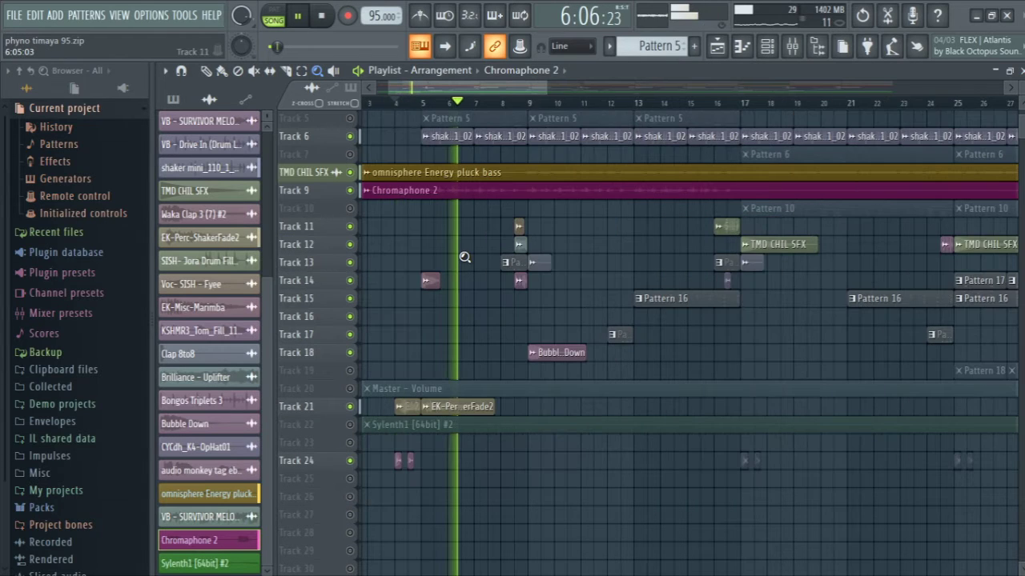
{"action": "left_click_drag", "start_coordinate": [465, 257], "coordinate": [631, 419]}
{"action": "key", "text": "space"}
Step: Play the EK-Perc-ShakerFade2 clips on Track 21 from bar 4
{"action": "right_click", "coordinate": [400, 397]}
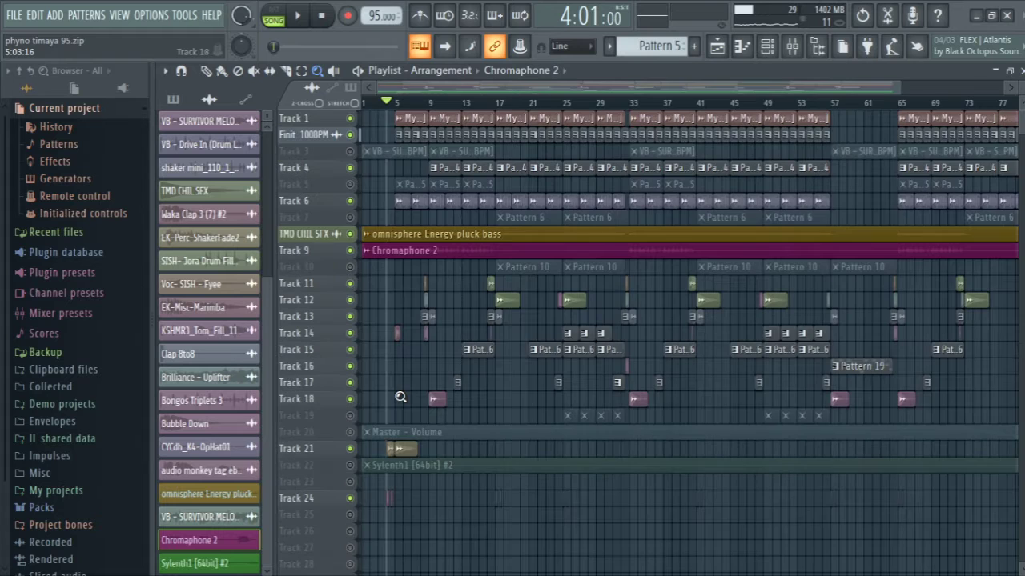
{"action": "left_click", "coordinate": [206, 72]}
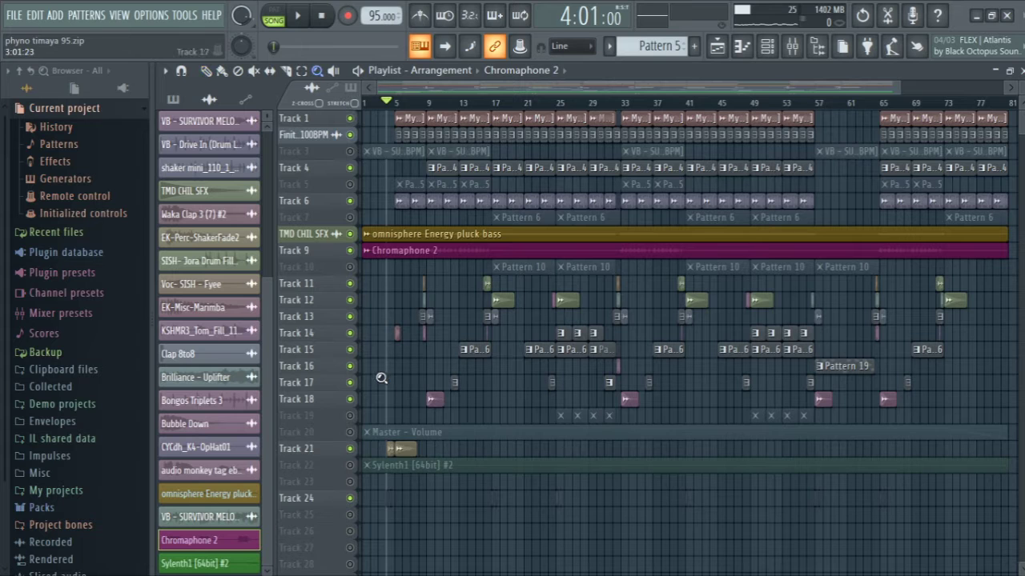
{"action": "left_click_drag", "start_coordinate": [382, 378], "coordinate": [466, 487]}
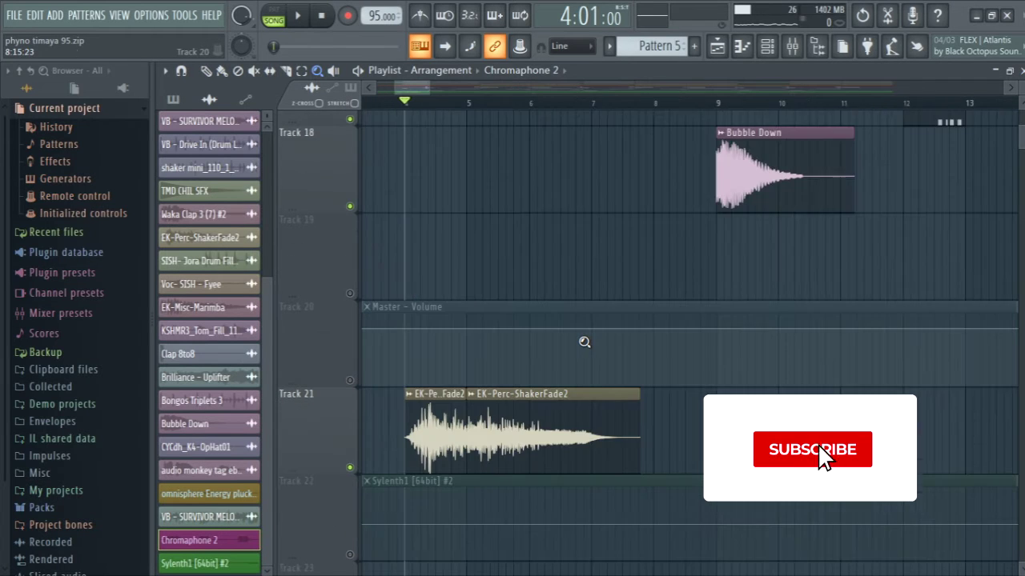
{"action": "key", "text": "space"}
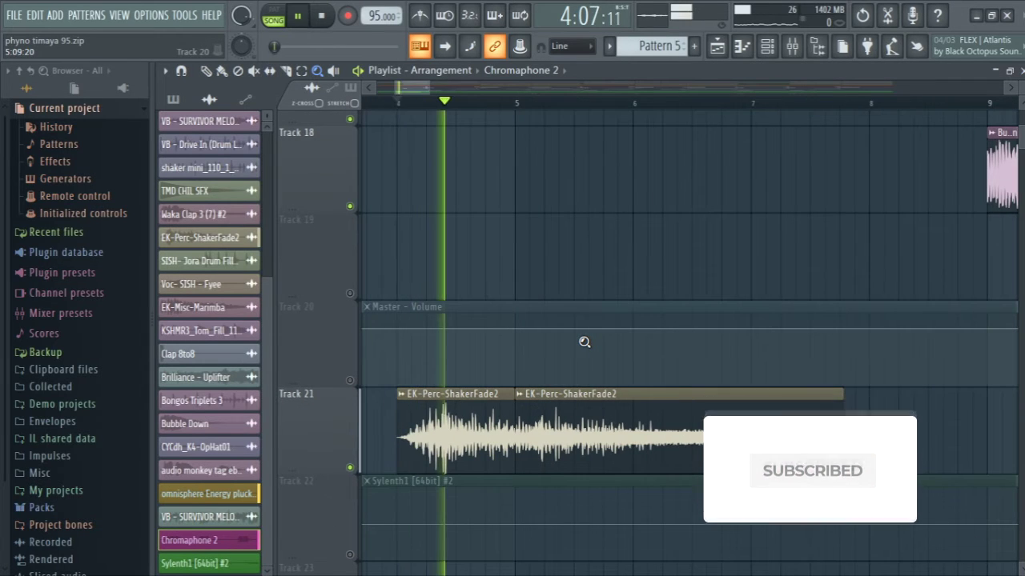
{"action": "key", "text": "p"}
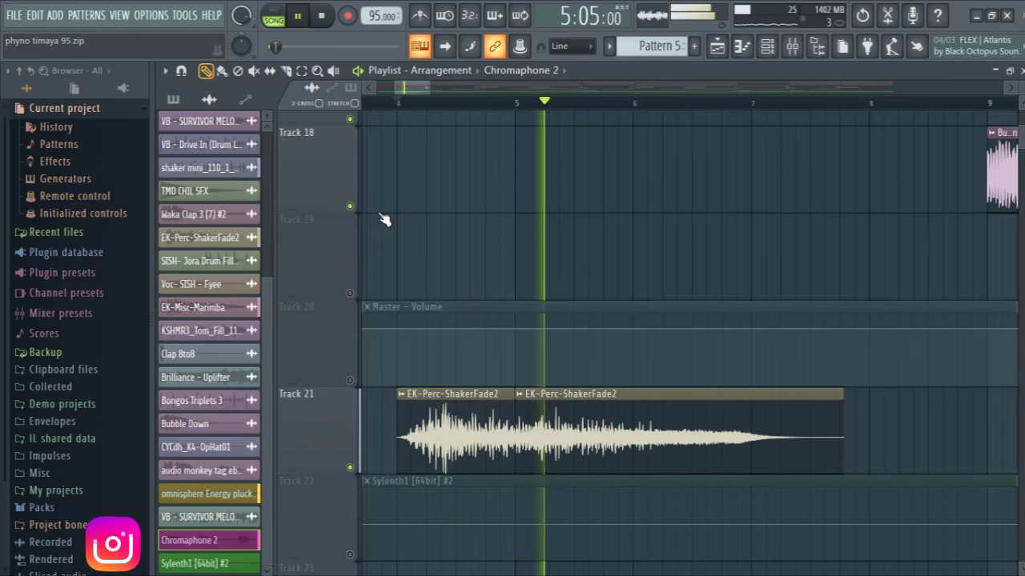
Step: Examine the EK-Perc-ShakerFade2 channel settings and the Fruity Reeverb 2 effect on its mixer track, stop the song and return to the playlist
{"action": "double_click", "coordinate": [590, 417]}
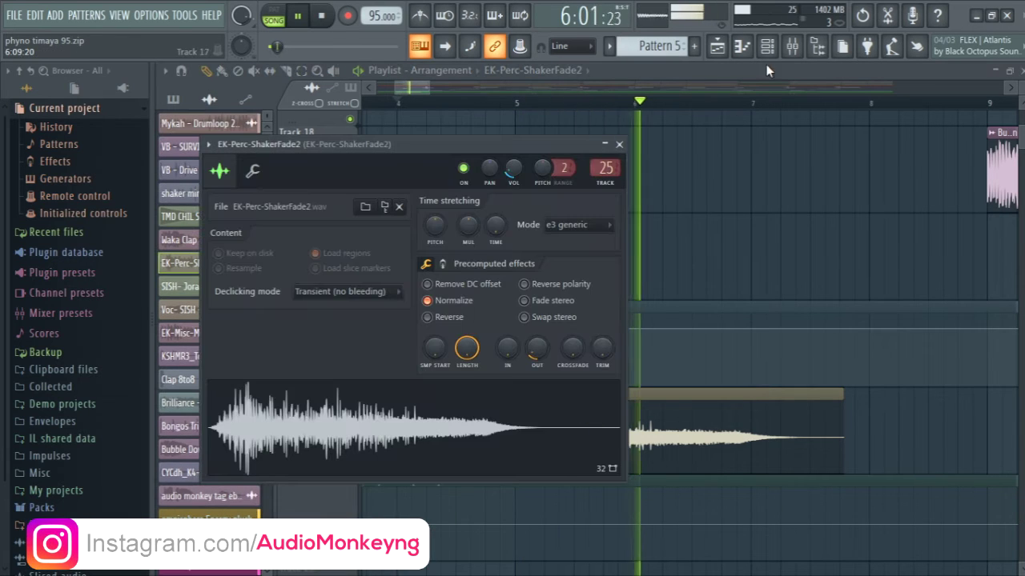
{"action": "left_click", "coordinate": [791, 50]}
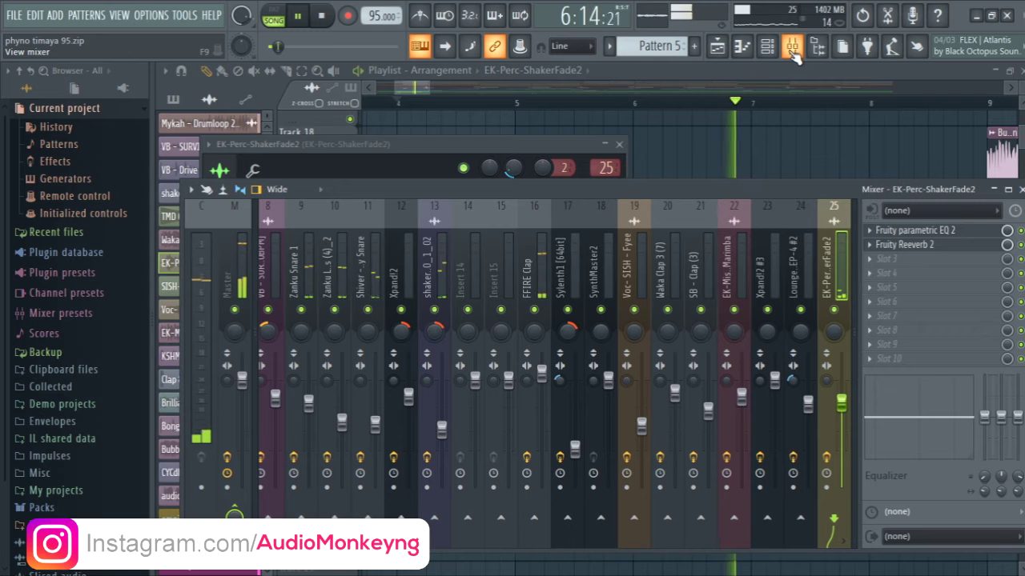
{"action": "left_click", "coordinate": [954, 246]}
{"action": "left_click", "coordinate": [955, 246]}
{"action": "key", "text": "space"}
{"action": "left_click", "coordinate": [714, 46]}
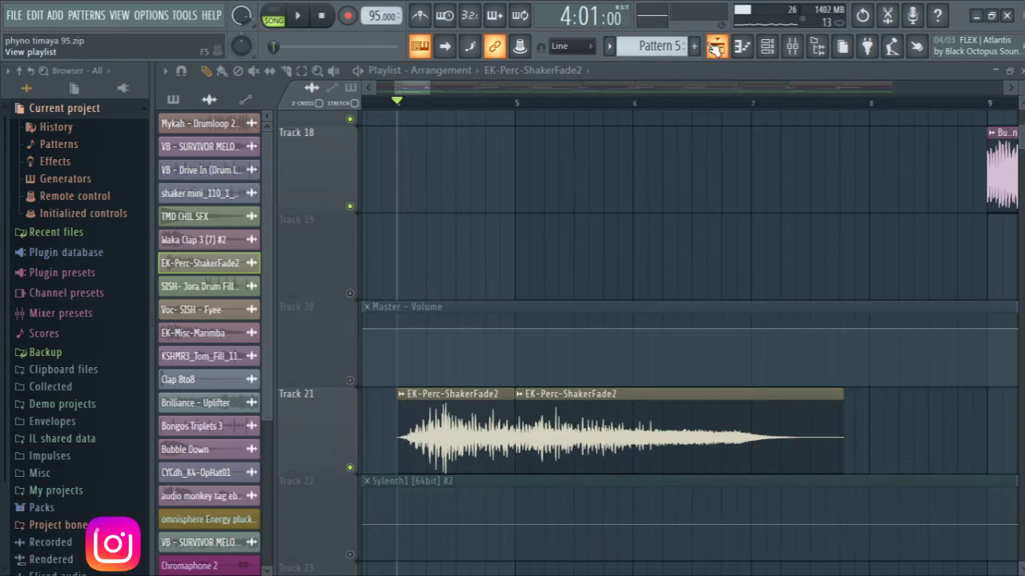
Step: Set the playback start to 4:09:00, just before the Track 14 clip at bar 5
{"action": "left_click", "coordinate": [317, 71]}
{"action": "right_click", "coordinate": [525, 294]}
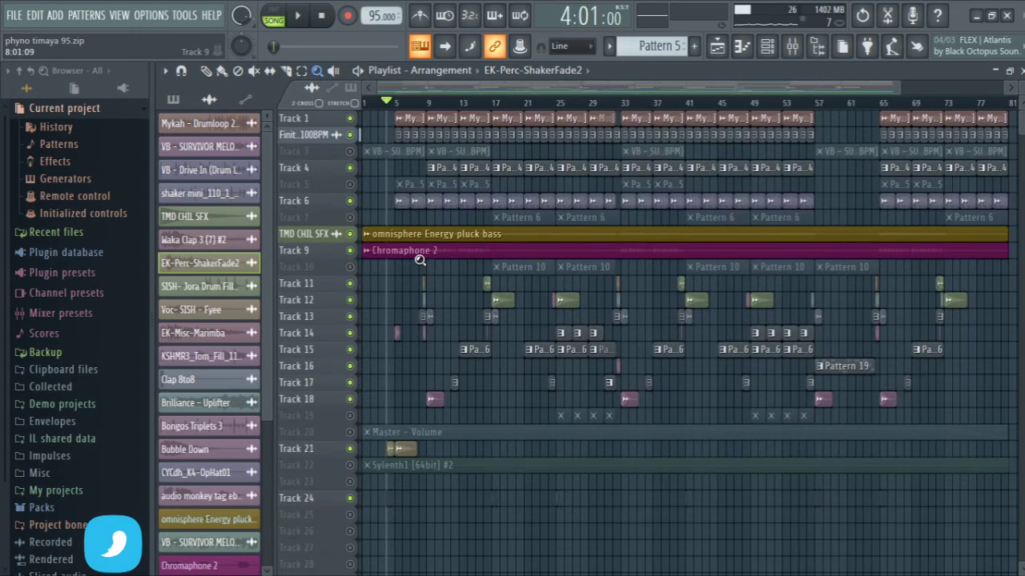
{"action": "left_click_drag", "start_coordinate": [376, 224], "coordinate": [583, 485]}
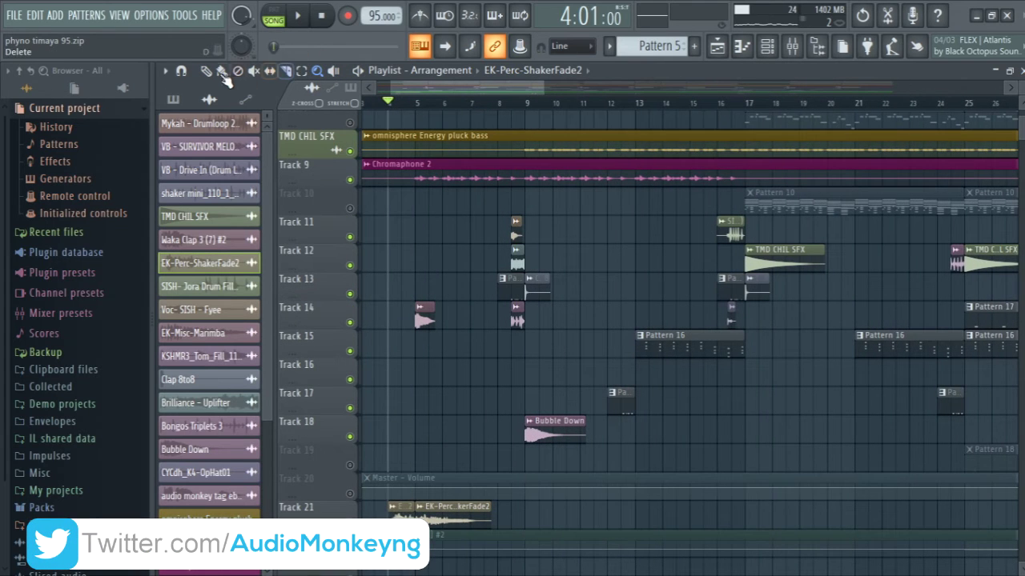
{"action": "left_click", "coordinate": [416, 105]}
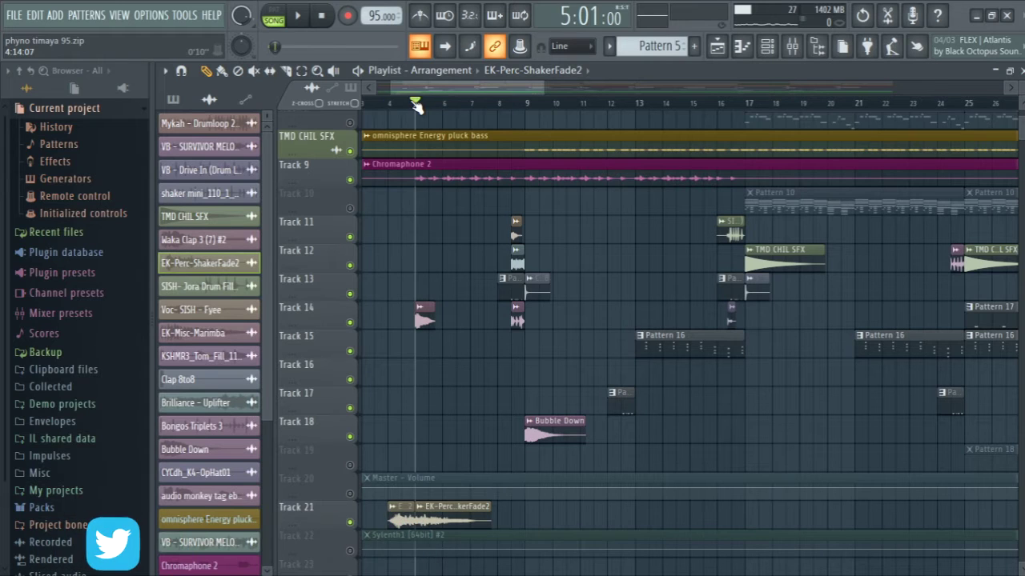
{"action": "left_click", "coordinate": [408, 106]}
{"action": "left_click", "coordinate": [415, 104]}
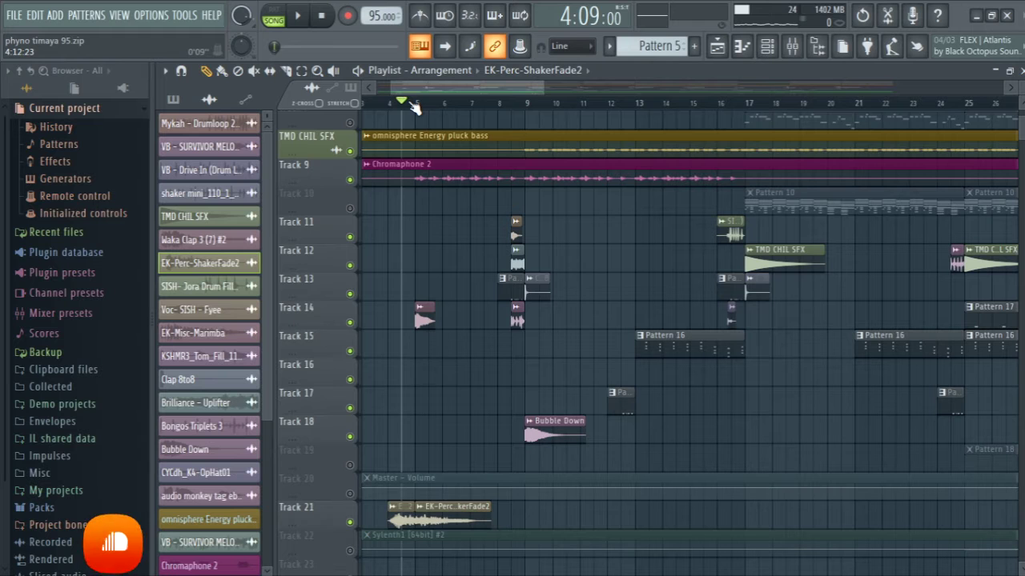
{"action": "left_click", "coordinate": [410, 104]}
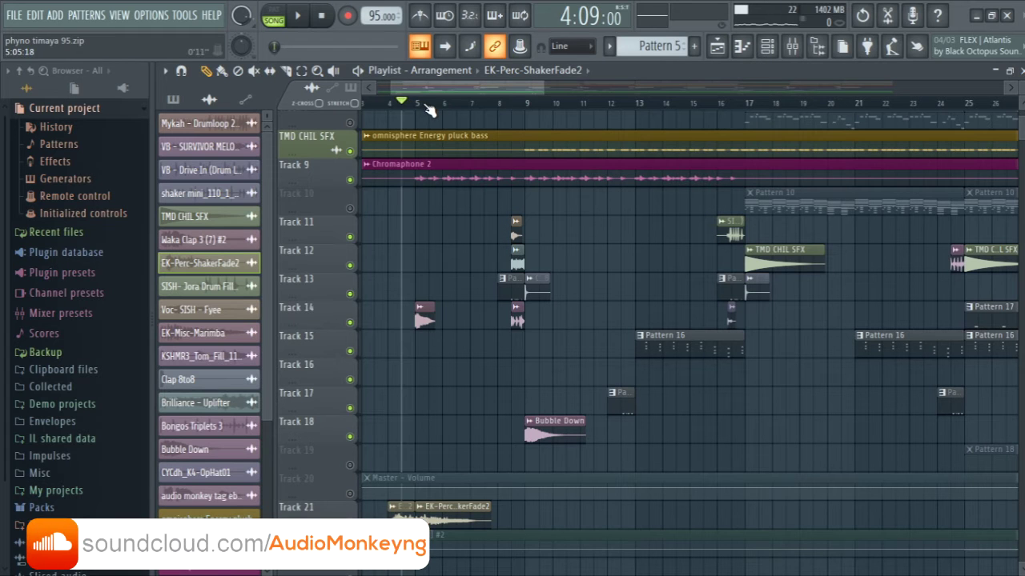
Step: Play the song into bar 5 to hear the Track 14 clip in context, and stop it
{"action": "left_click", "coordinate": [318, 71]}
{"action": "right_click", "coordinate": [507, 251]}
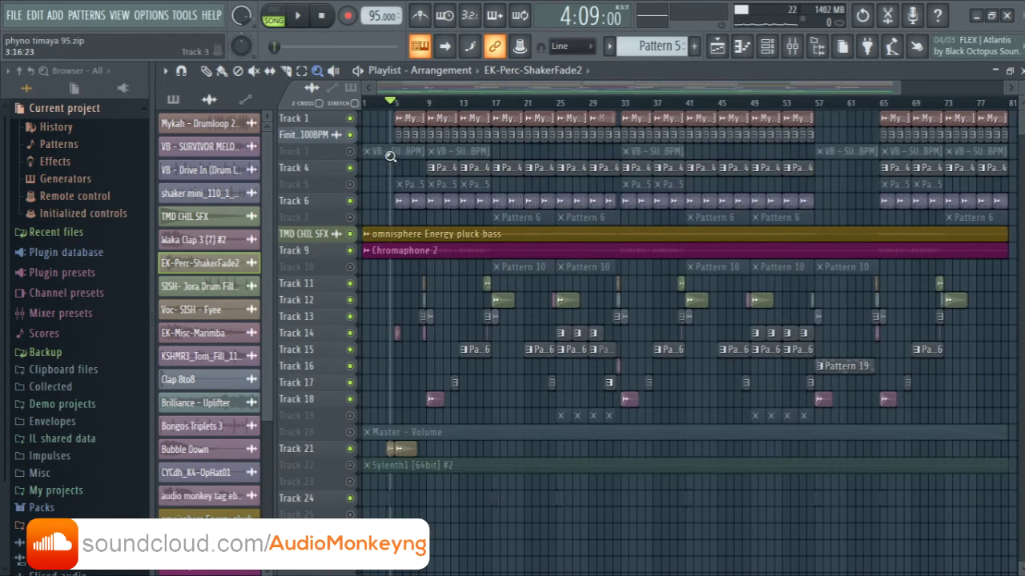
{"action": "left_click_drag", "start_coordinate": [389, 156], "coordinate": [485, 381]}
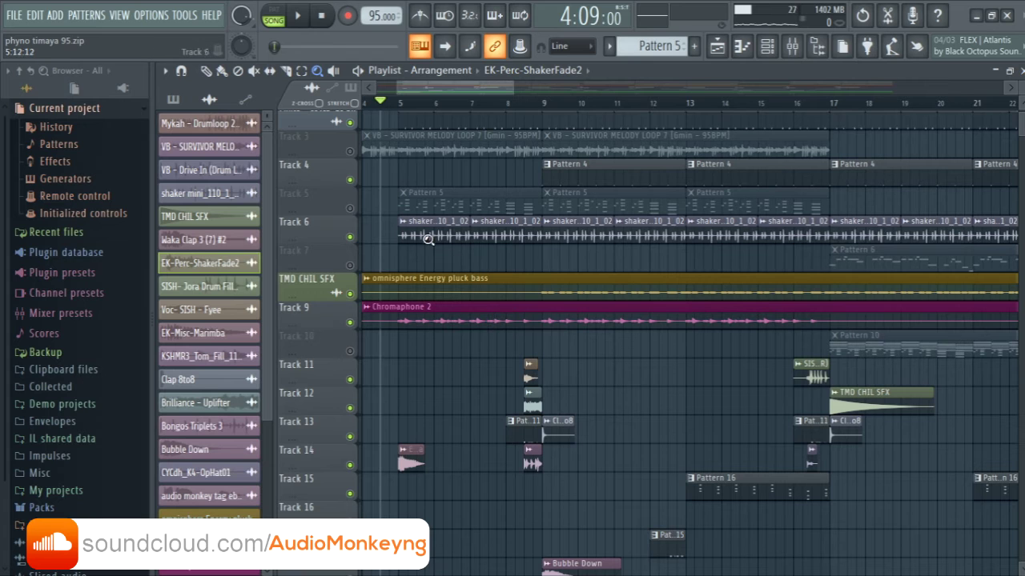
{"action": "key", "text": "space"}
{"action": "left_click", "coordinate": [210, 70]}
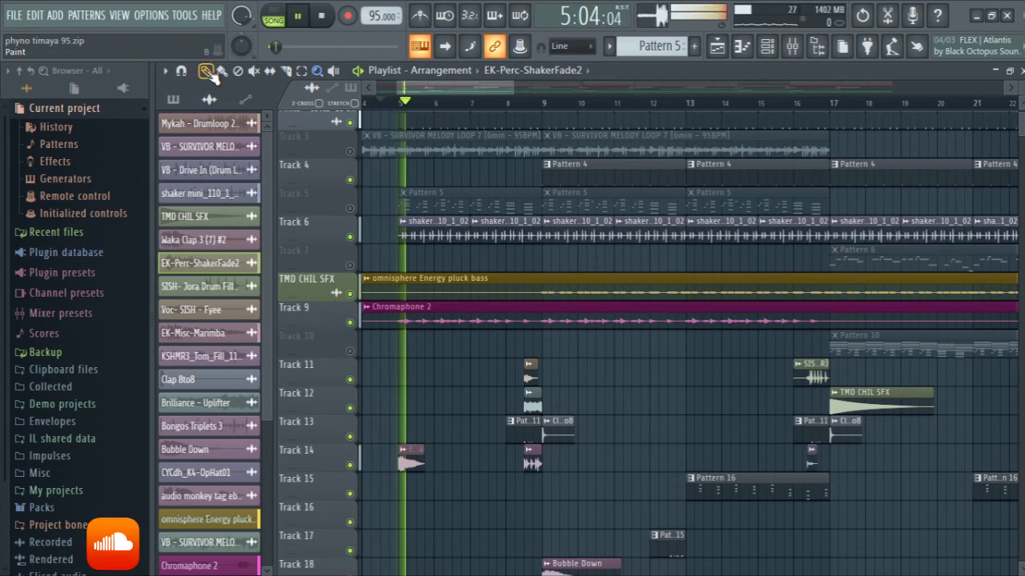
{"action": "key", "text": "space"}
Step: Examine the channel settings of the EK-Misc-Marimba clip at bar 5 on Track 14, and close them
{"action": "double_click", "coordinate": [411, 460]}
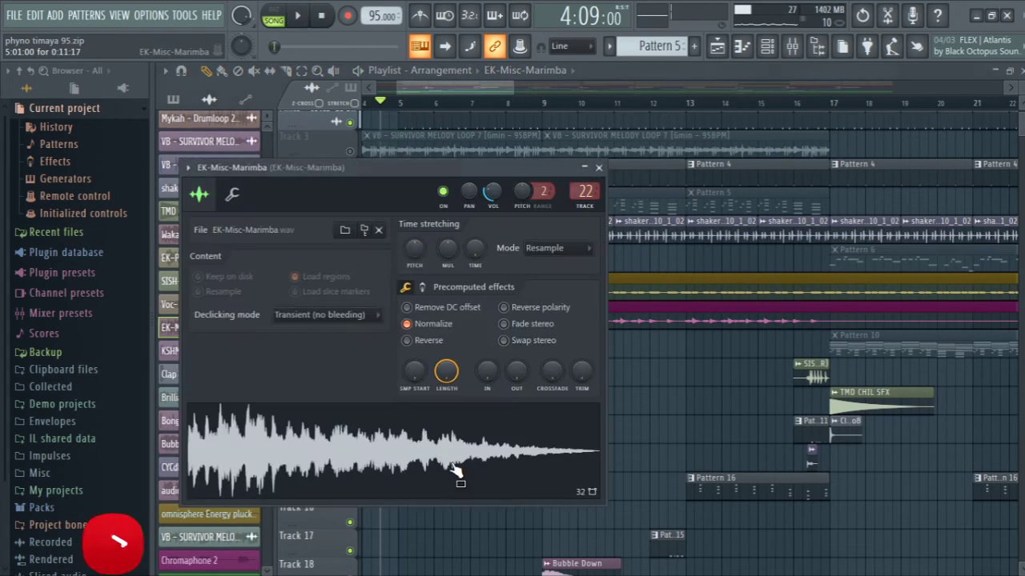
{"action": "left_click", "coordinate": [599, 168]}
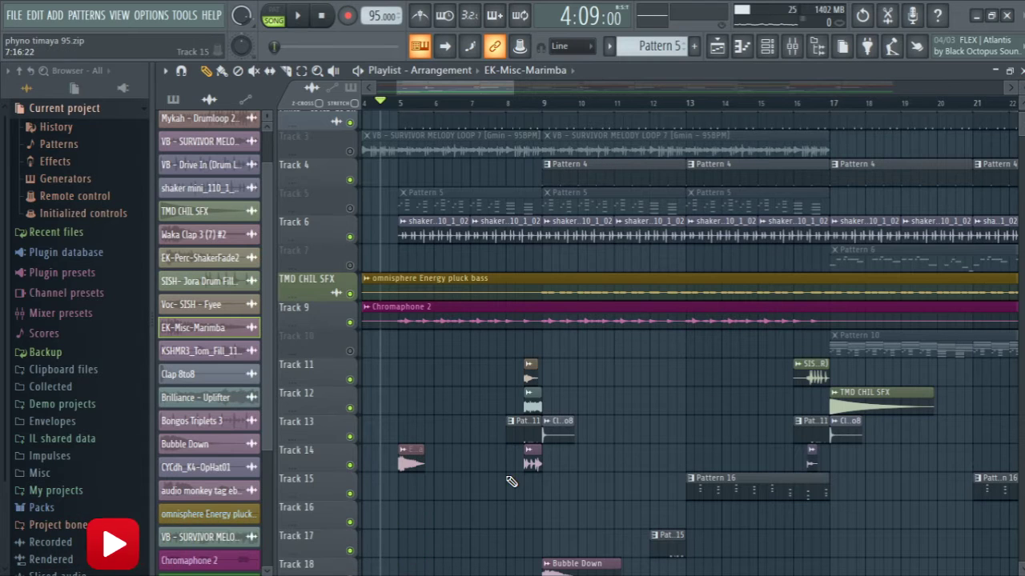
{"action": "double_click", "coordinate": [411, 451]}
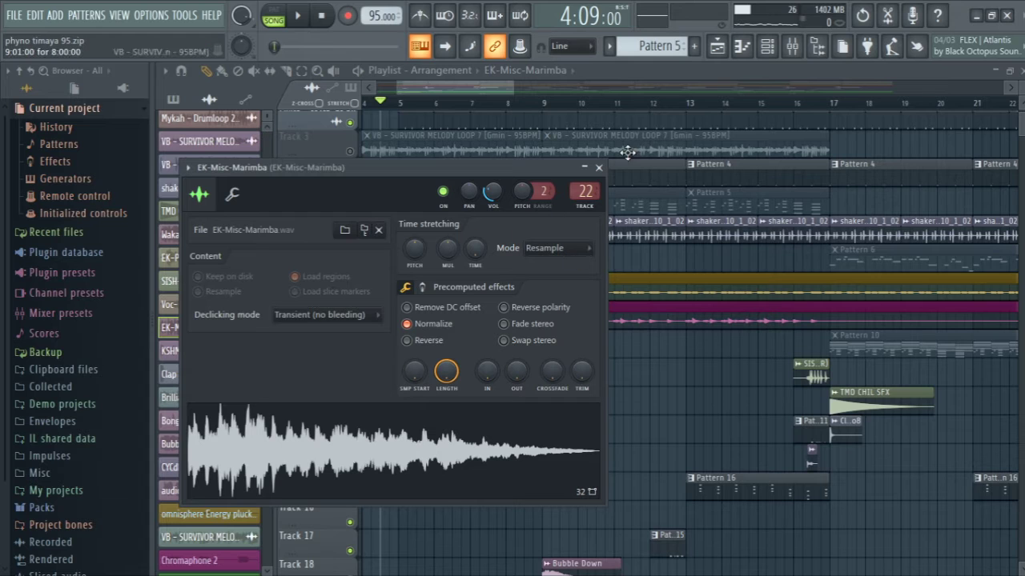
{"action": "left_click", "coordinate": [599, 168]}
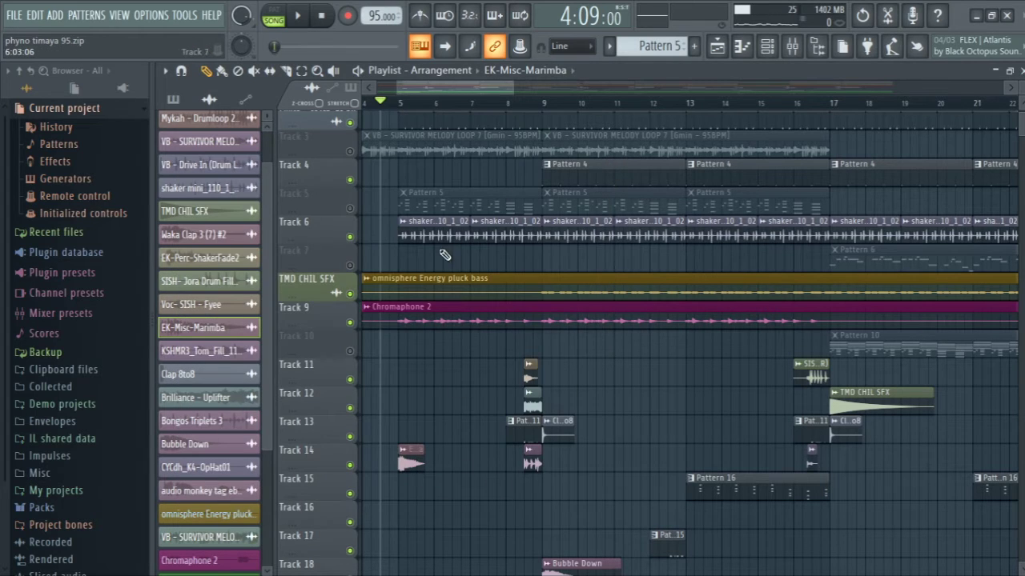
Step: Set the playback start to bar 8, play the song's transition into bar 9, and stop it
{"action": "left_click", "coordinate": [510, 103]}
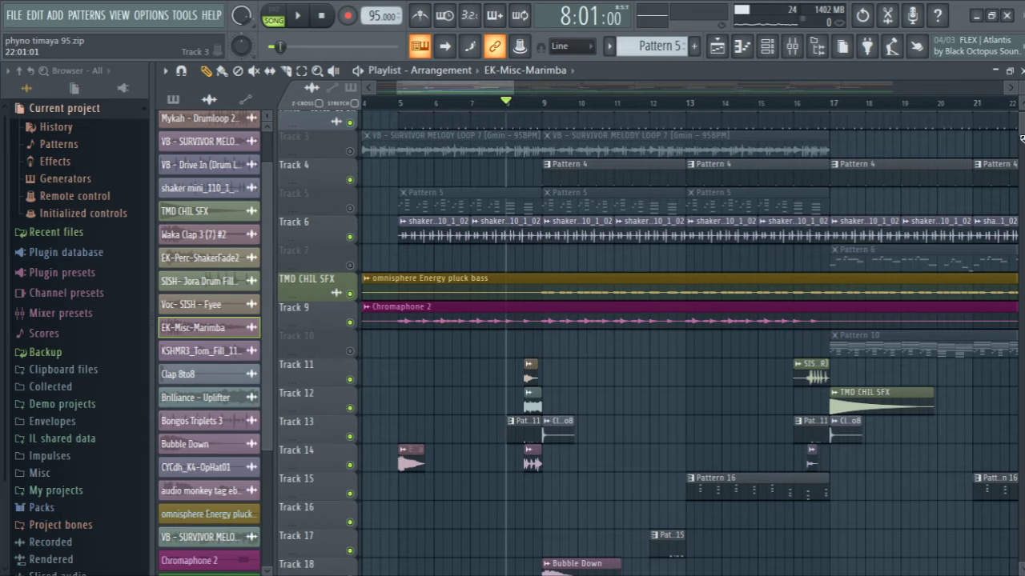
{"action": "scroll", "coordinate": [688, 336], "scroll_direction": "down", "scroll_amount": 8}
{"action": "scroll", "coordinate": [688, 337], "scroll_direction": "up", "scroll_amount": 5}
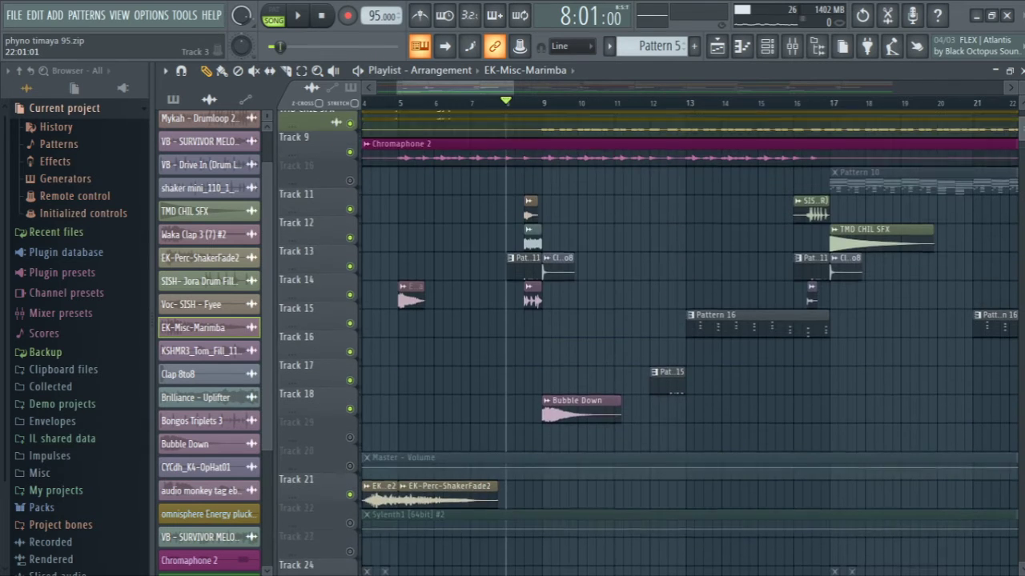
{"action": "scroll", "coordinate": [689, 337], "scroll_direction": "down", "scroll_amount": 1}
{"action": "scroll", "coordinate": [689, 336], "scroll_direction": "down", "scroll_amount": 1}
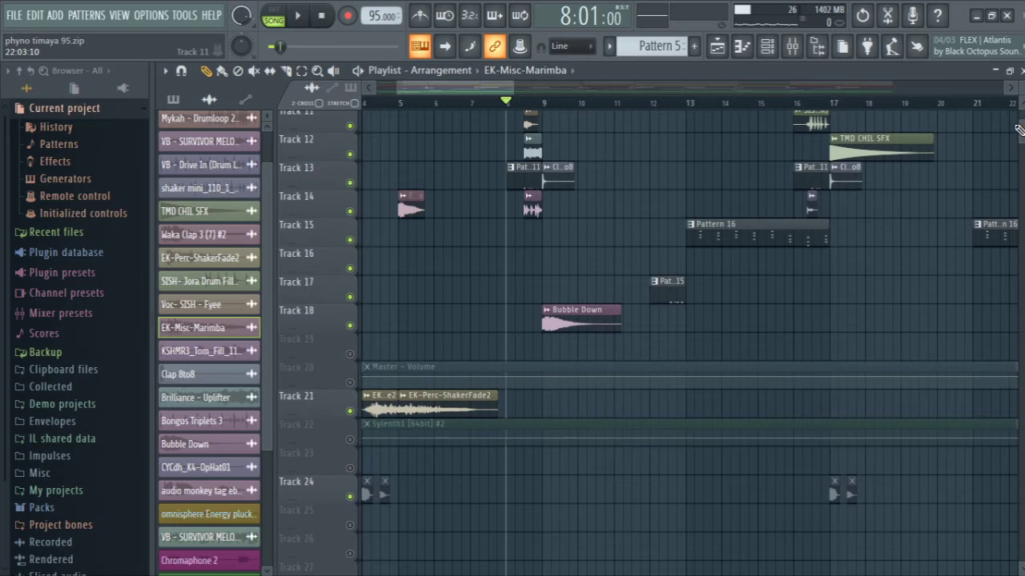
{"action": "scroll", "coordinate": [688, 336], "scroll_direction": "up", "scroll_amount": 3}
{"action": "scroll", "coordinate": [688, 336], "scroll_direction": "up", "scroll_amount": 3}
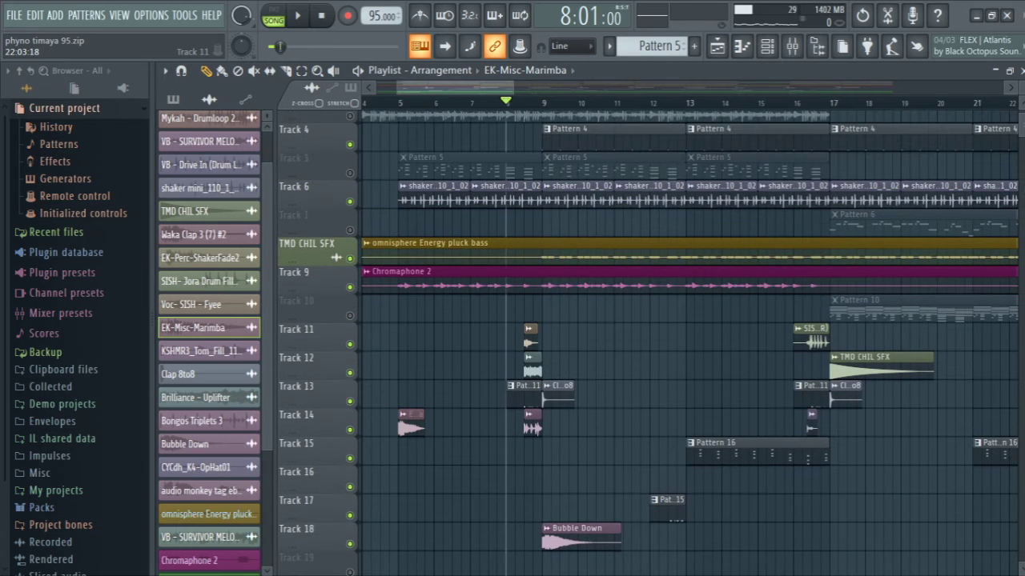
{"action": "key", "text": "space"}
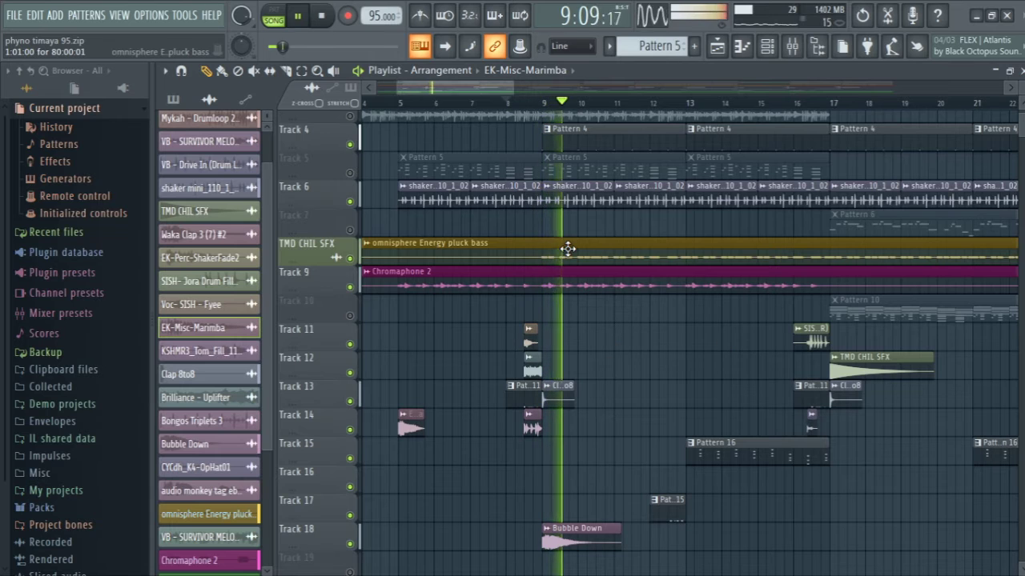
{"action": "key", "text": "space"}
Step: Solo Tracks 11 through 14 together with Track 18, and audition their transition sounds from bar 8
{"action": "left_click_drag", "start_coordinate": [358, 350], "coordinate": [354, 439]}
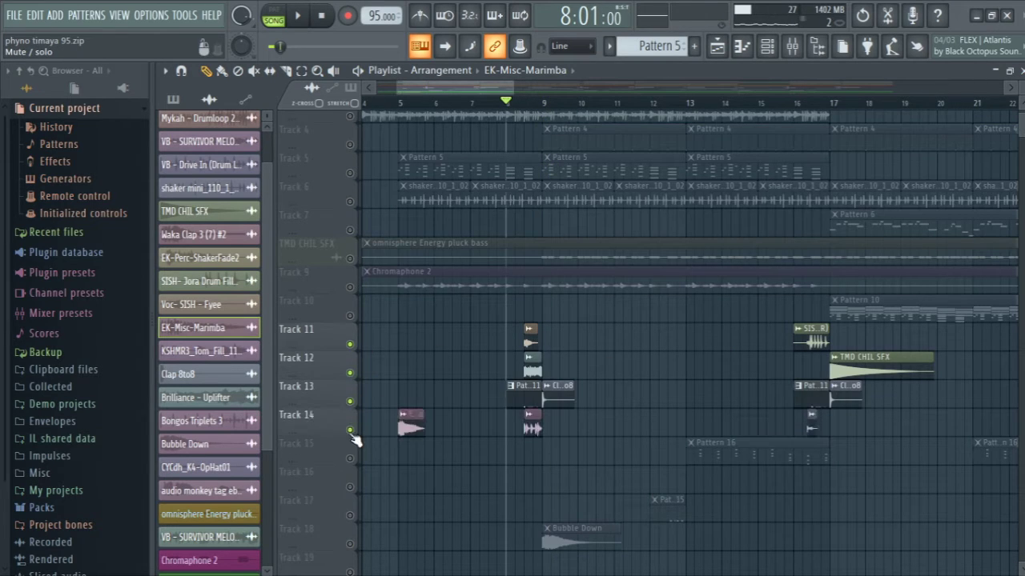
{"action": "left_click", "coordinate": [353, 544]}
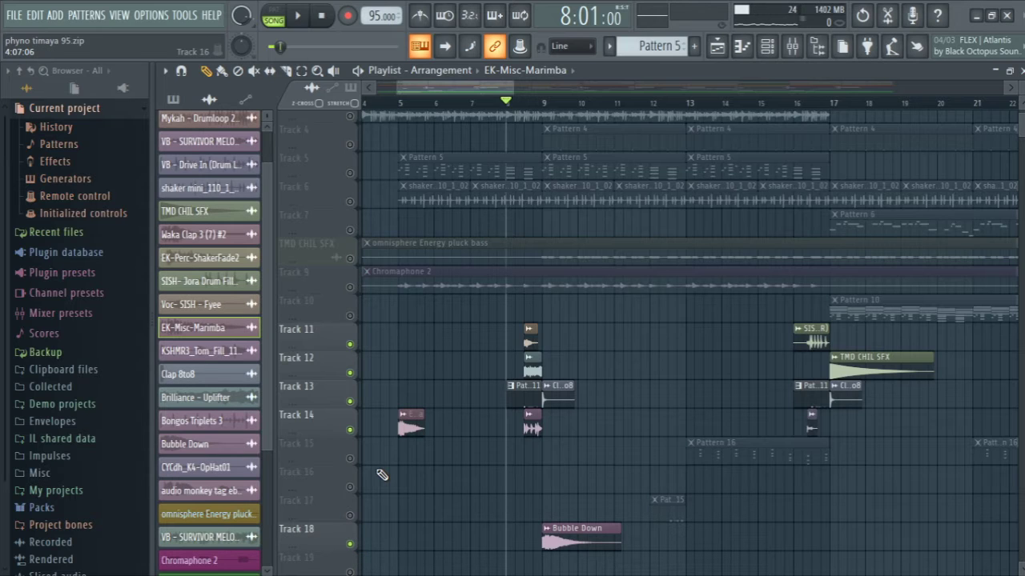
{"action": "key", "text": "space"}
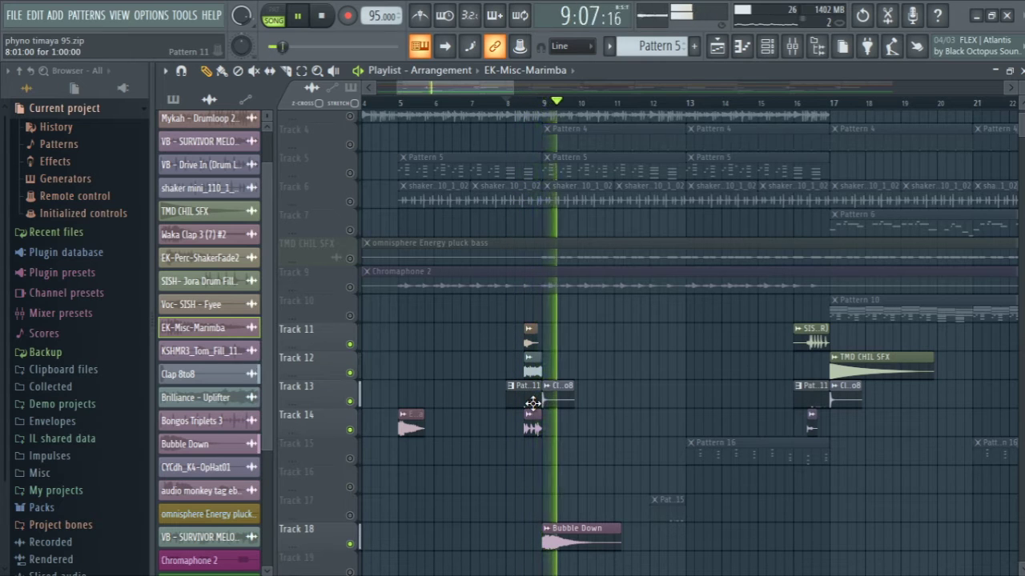
{"action": "key", "text": "space"}
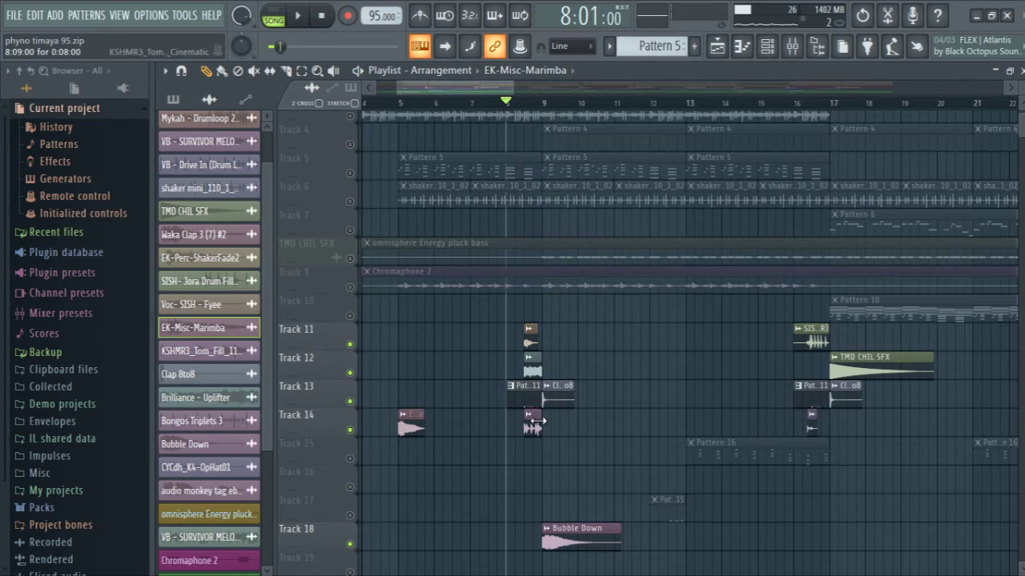
Step: Examine the channel settings of the KSHMR3_Tom_Fill_11_110_Cinematic clip on Track 14, and close them
{"action": "double_click", "coordinate": [535, 424]}
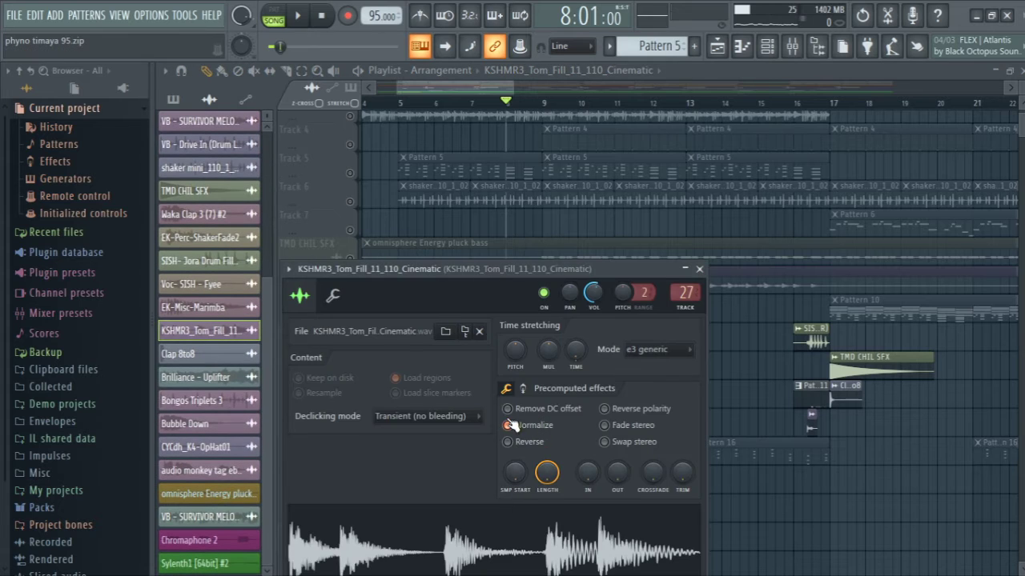
{"action": "left_click_drag", "start_coordinate": [517, 285], "coordinate": [498, 148]}
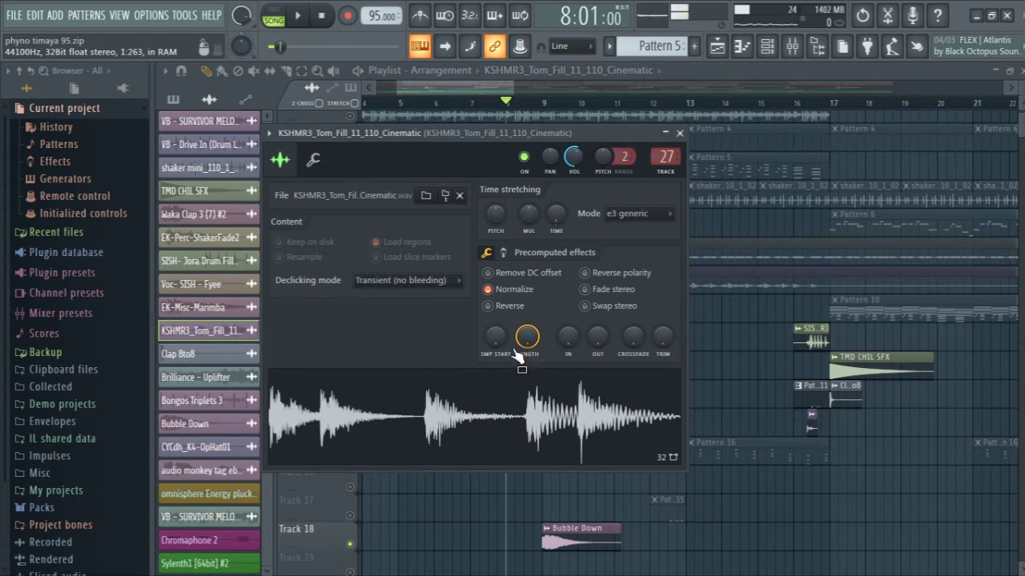
{"action": "left_click", "coordinate": [679, 133]}
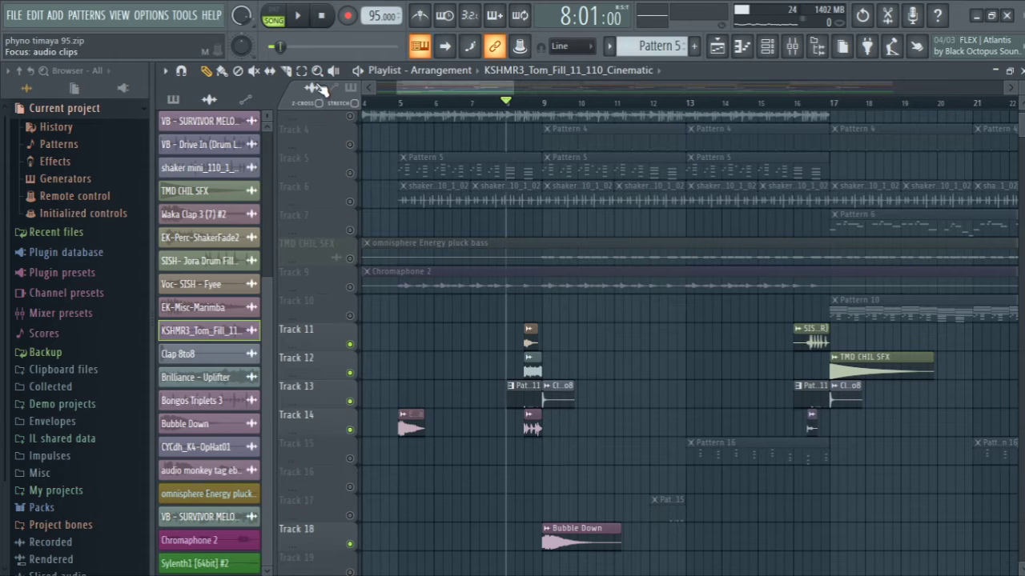
Step: Set the playback start to 8:09:00, where the transition clips on Tracks 11, 12 and 14 begin
{"action": "left_click_drag", "start_coordinate": [504, 311], "coordinate": [767, 560]}
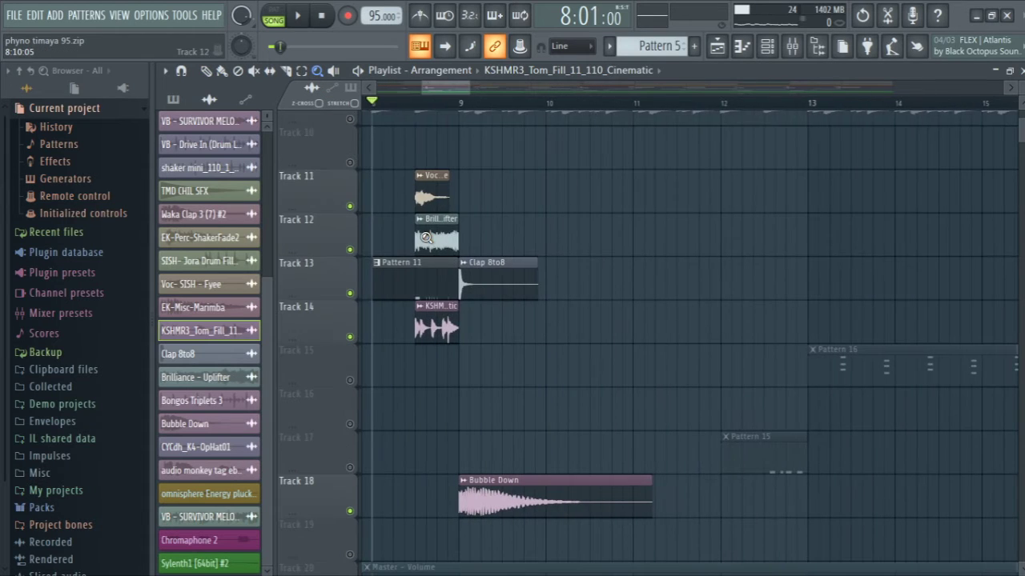
{"action": "left_click_drag", "start_coordinate": [392, 189], "coordinate": [612, 505]}
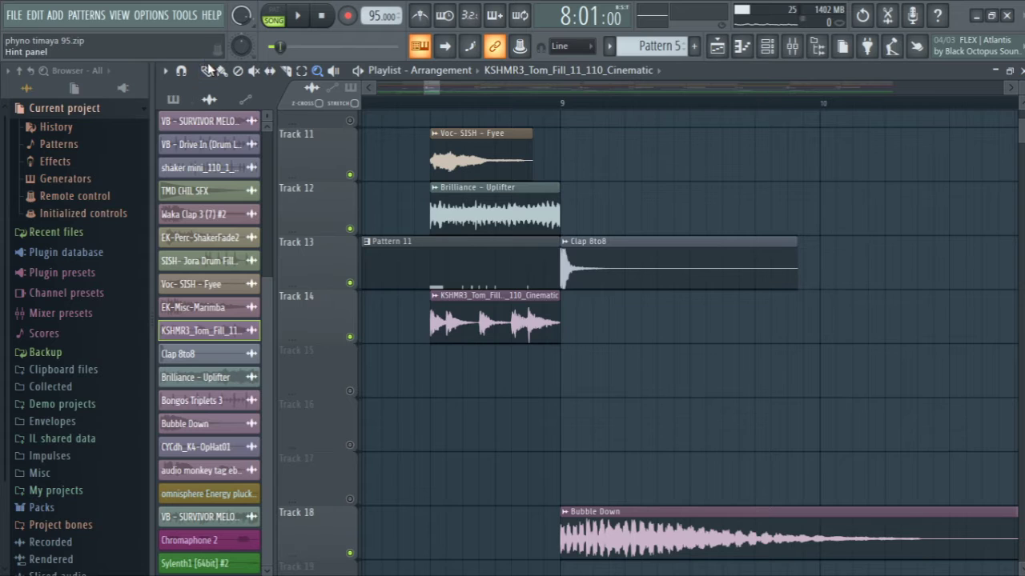
{"action": "left_click", "coordinate": [431, 106]}
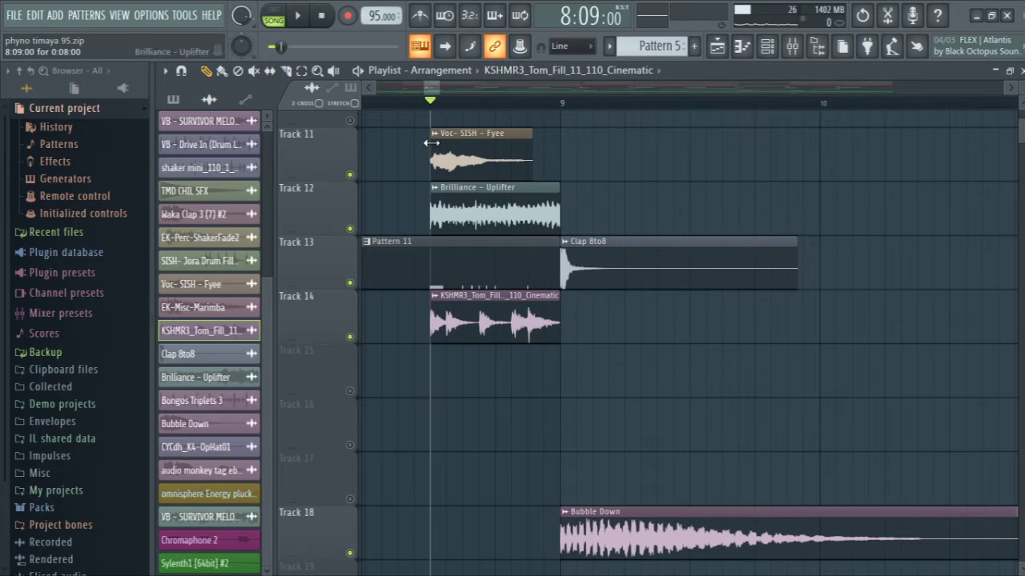
Step: Examine Track 13's Pattern 11, playing it alone, viewing its SB - Clap (3) notes in the piano roll, and returning to the playlist
{"action": "left_click", "coordinate": [466, 266]}
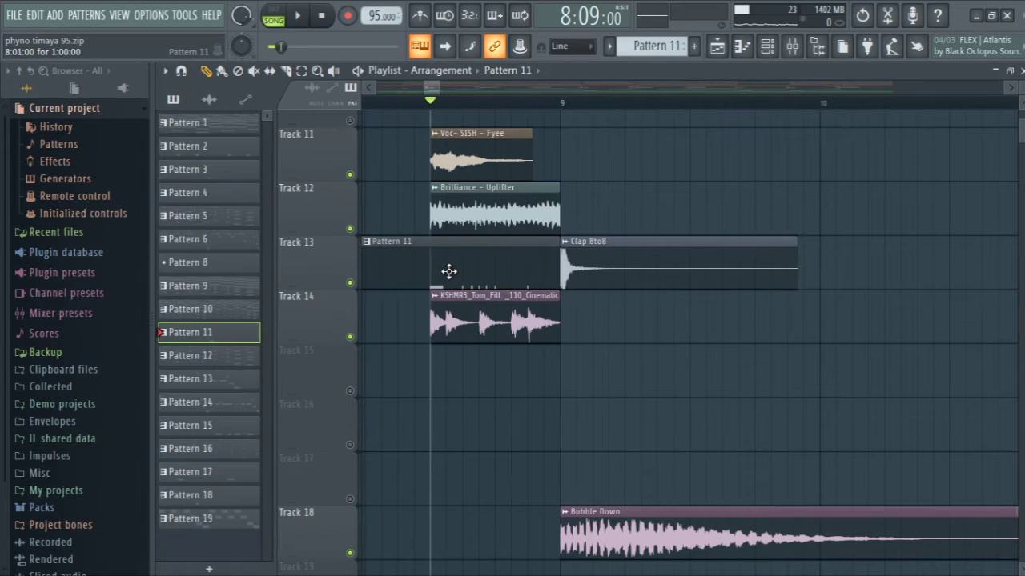
{"action": "double_click", "coordinate": [449, 271]}
{"action": "left_click", "coordinate": [1021, 71]}
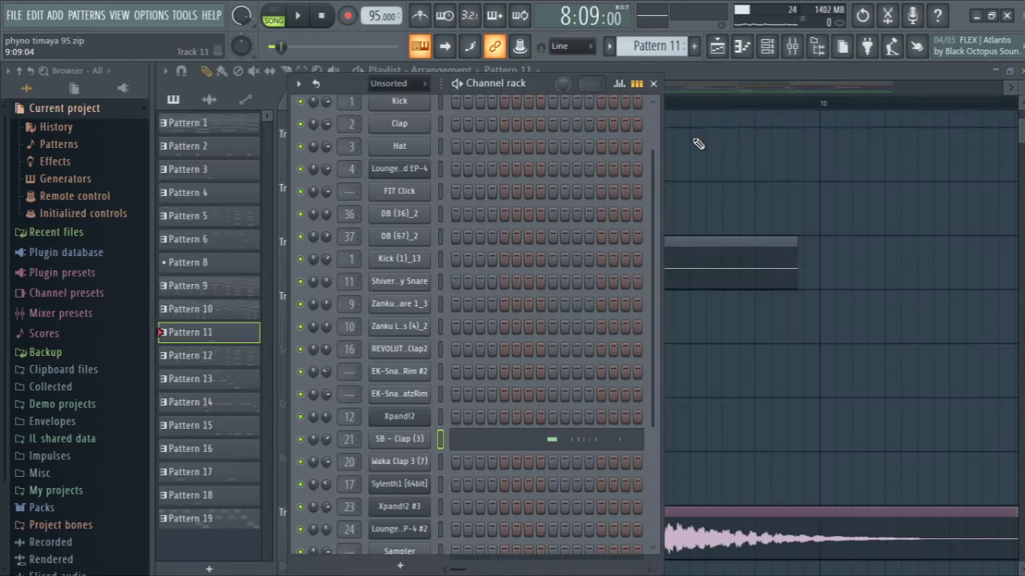
{"action": "left_click", "coordinate": [273, 14]}
{"action": "left_click", "coordinate": [297, 15]}
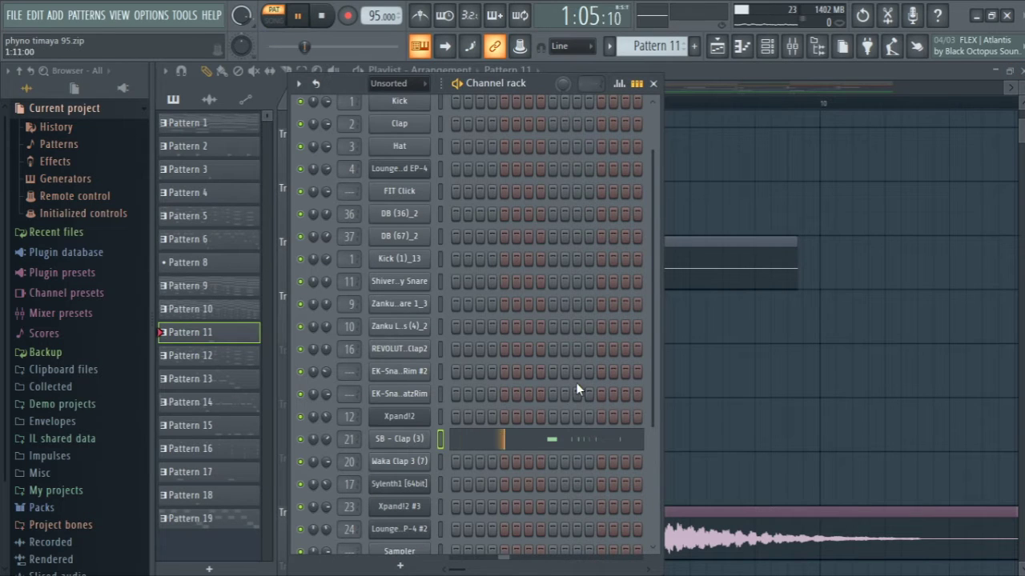
{"action": "left_click", "coordinate": [563, 441]}
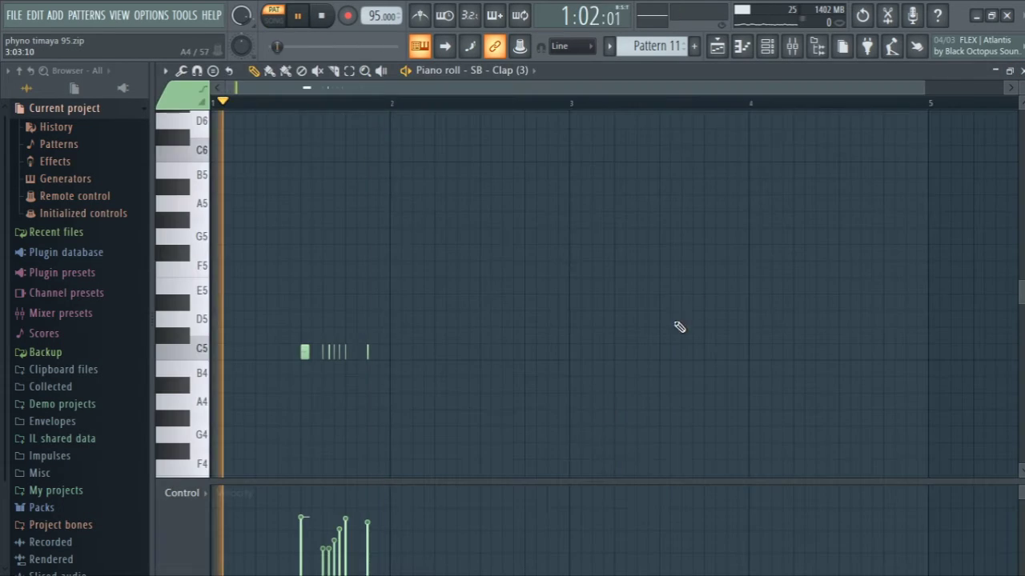
{"action": "left_click", "coordinate": [717, 46]}
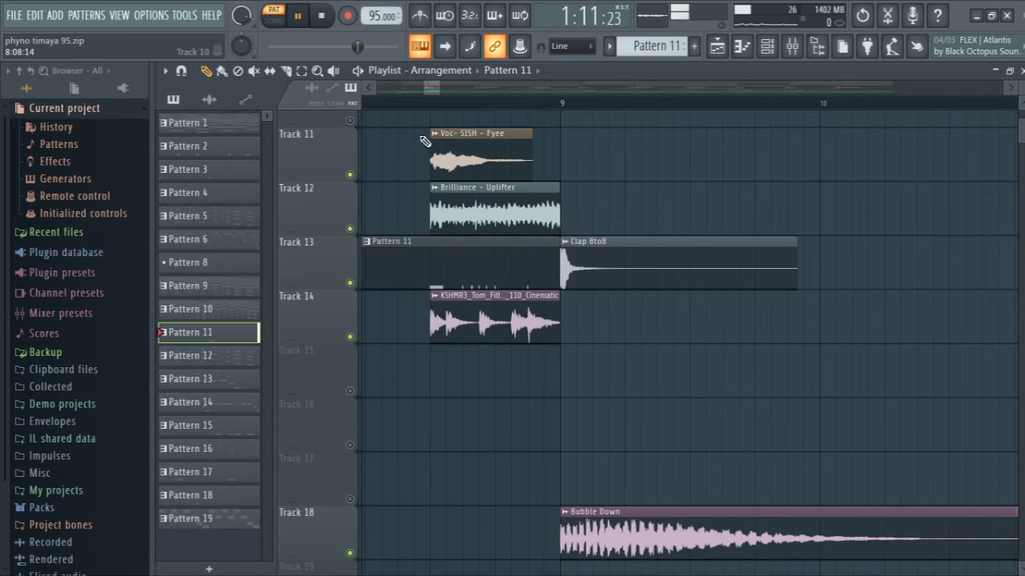
Step: Audition the transition from 8:08:00, solo Track 12, and add Tracks 11 and 13 back in while listening again
{"action": "left_click", "coordinate": [424, 101]}
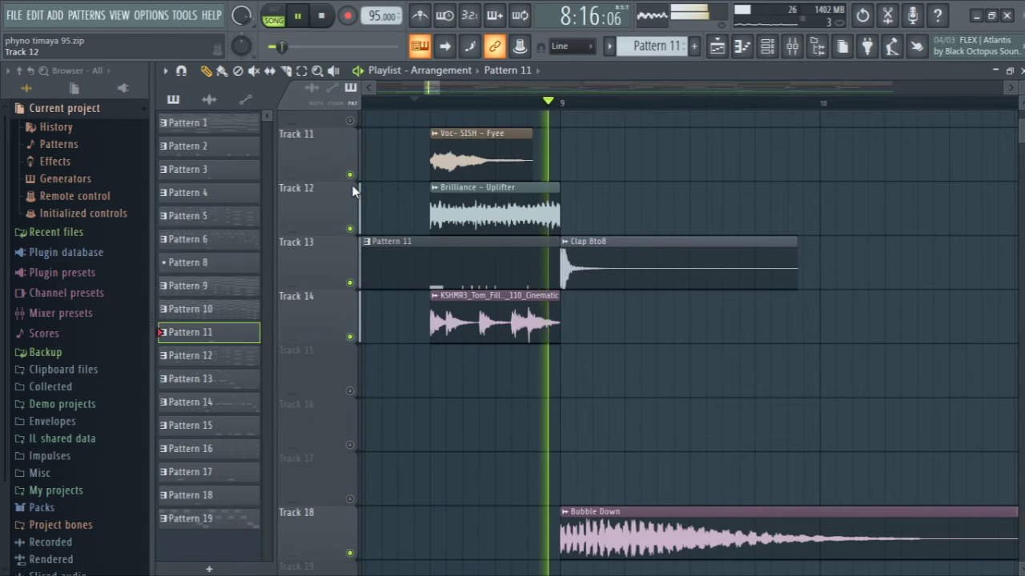
{"action": "key", "text": "space"}
{"action": "right_click", "coordinate": [359, 237]}
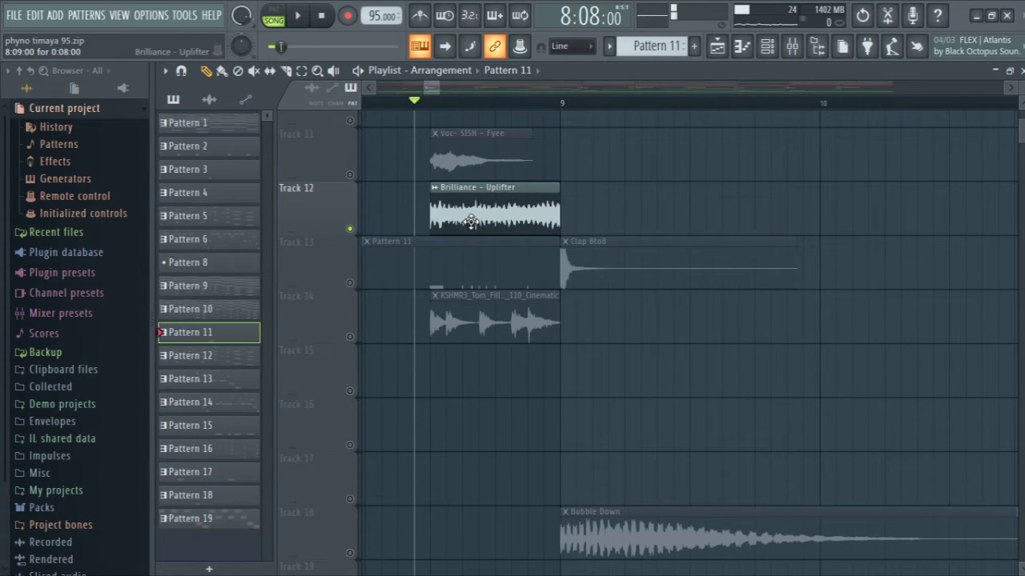
{"action": "left_click", "coordinate": [350, 175]}
{"action": "key", "text": "space"}
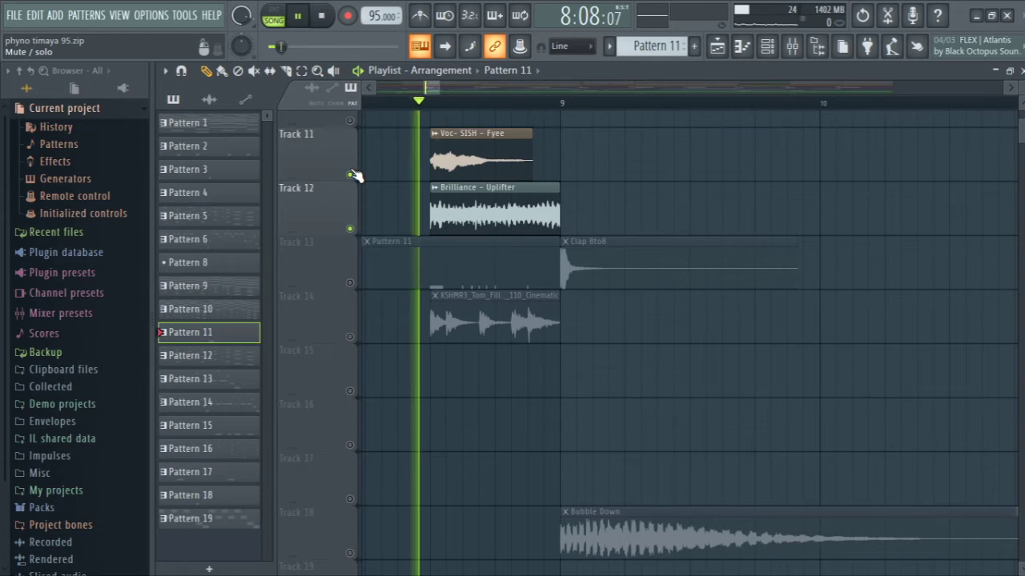
{"action": "key", "text": "space"}
{"action": "left_click", "coordinate": [349, 283]}
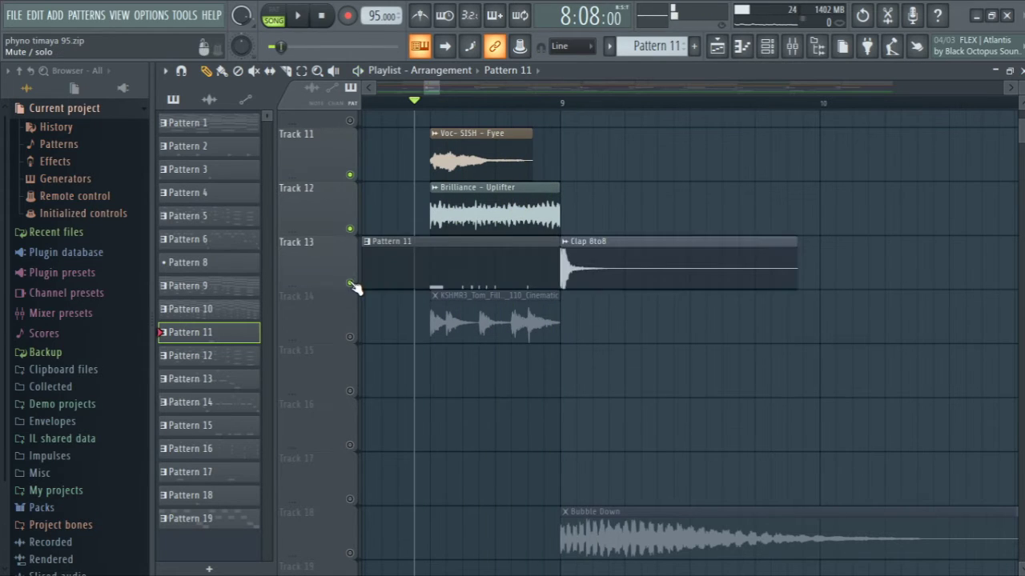
Step: Examine the channel settings of the Clap 8to8 clip on Track 13, and show its mixer track
{"action": "double_click", "coordinate": [648, 260]}
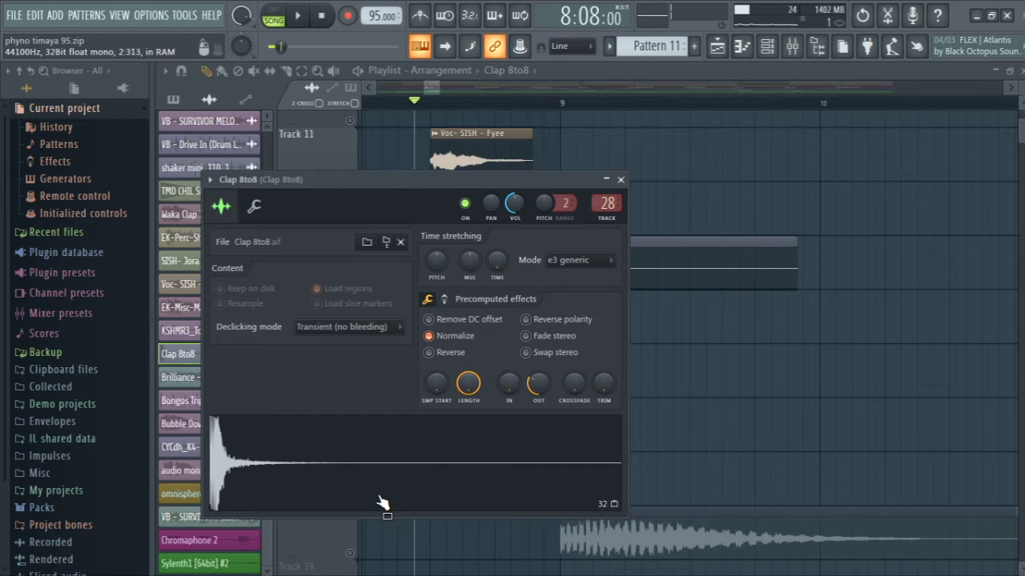
{"action": "left_click", "coordinate": [621, 179]}
{"action": "left_click", "coordinate": [791, 46]}
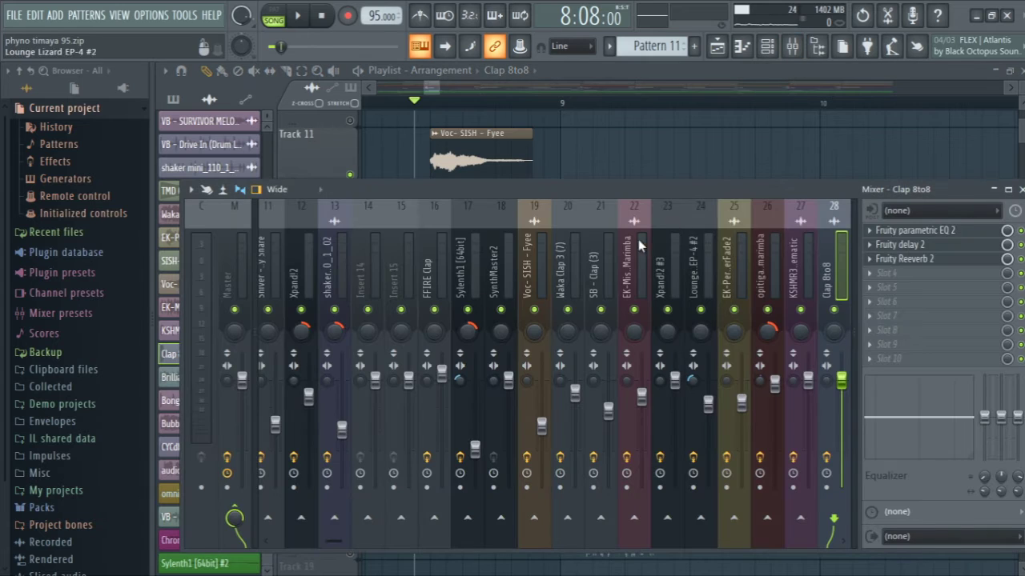
Step: Play the transition while viewing the Fruity delay 2 and Fruity Reeverb 2 effects on the Clap 8to8 mixer track
{"action": "key", "text": "space"}
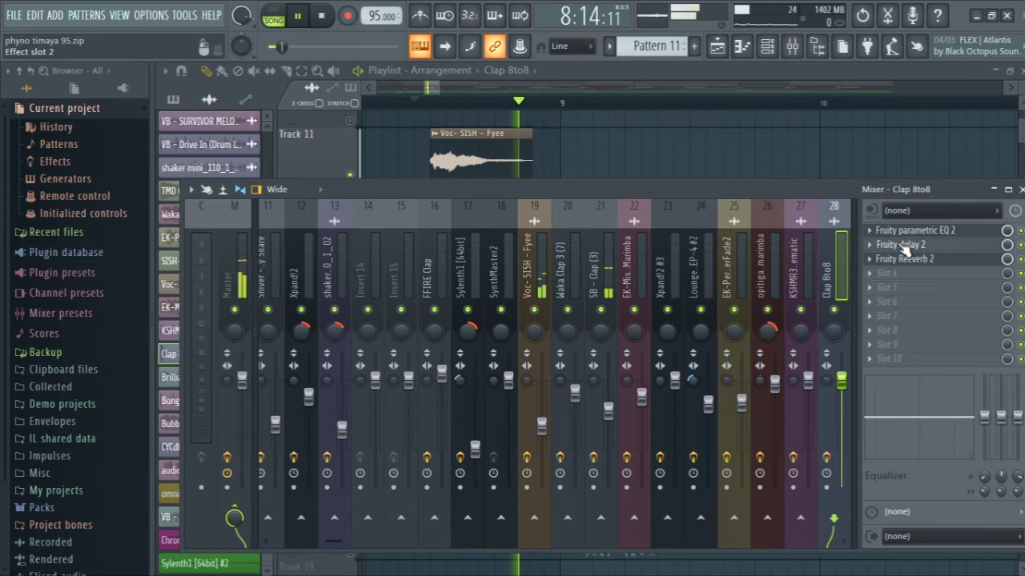
{"action": "left_click", "coordinate": [903, 246]}
{"action": "key", "text": "Escape"}
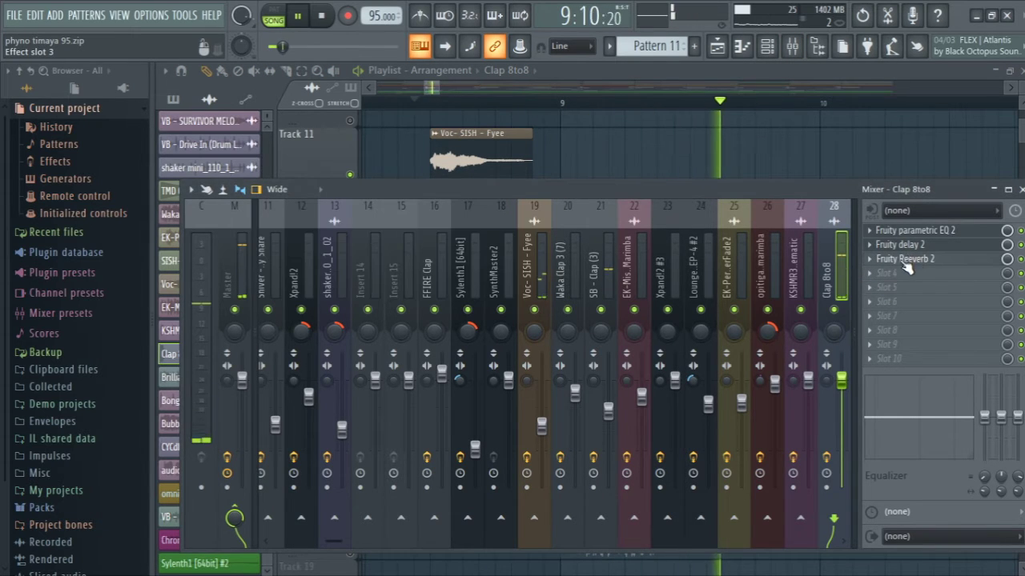
{"action": "left_click", "coordinate": [905, 261]}
{"action": "key", "text": "space"}
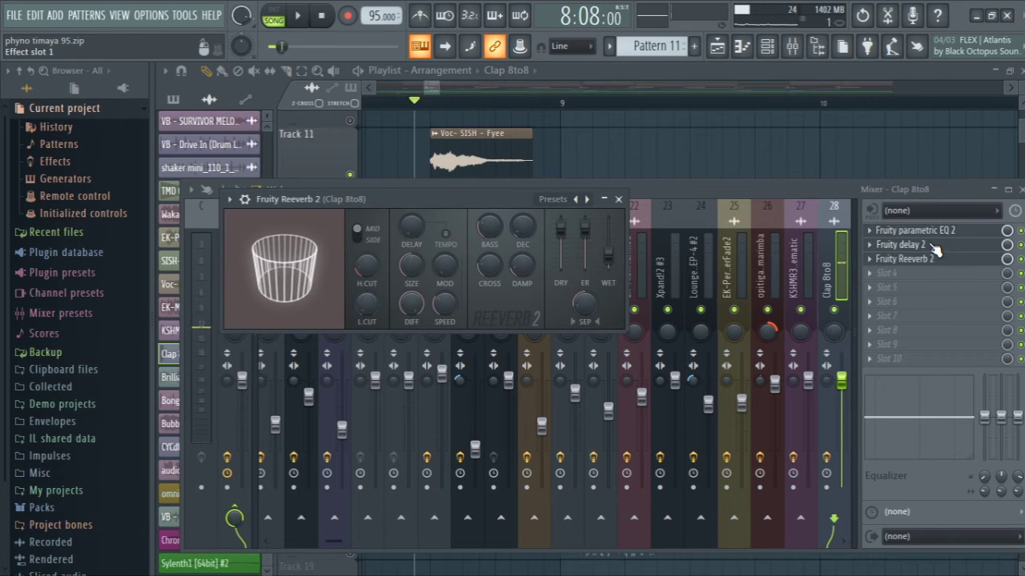
{"action": "key", "text": "Escape"}
Step: View the preset step lengths for the Fruity delay 2 time on Clap 8to8, dismiss them, and return to the playlist
{"action": "left_click", "coordinate": [914, 248]}
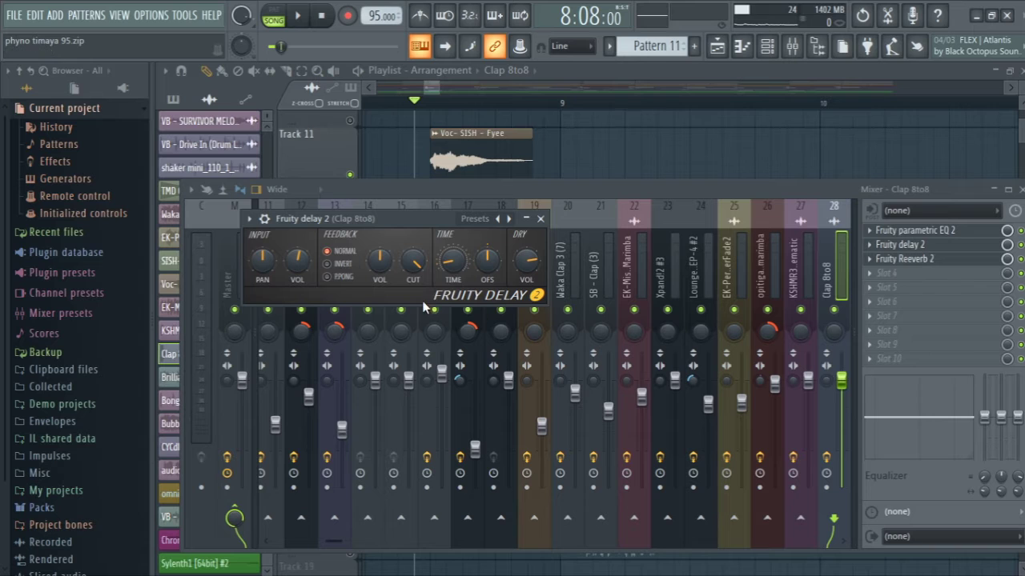
{"action": "right_click", "coordinate": [450, 261]}
{"action": "mouse_move", "coordinate": [537, 282]}
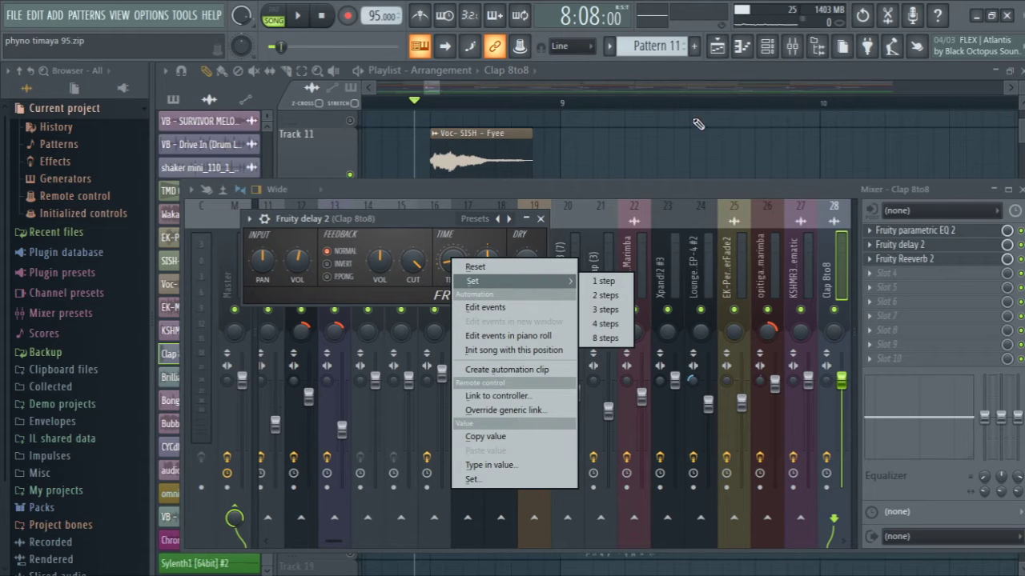
{"action": "left_click", "coordinate": [416, 225]}
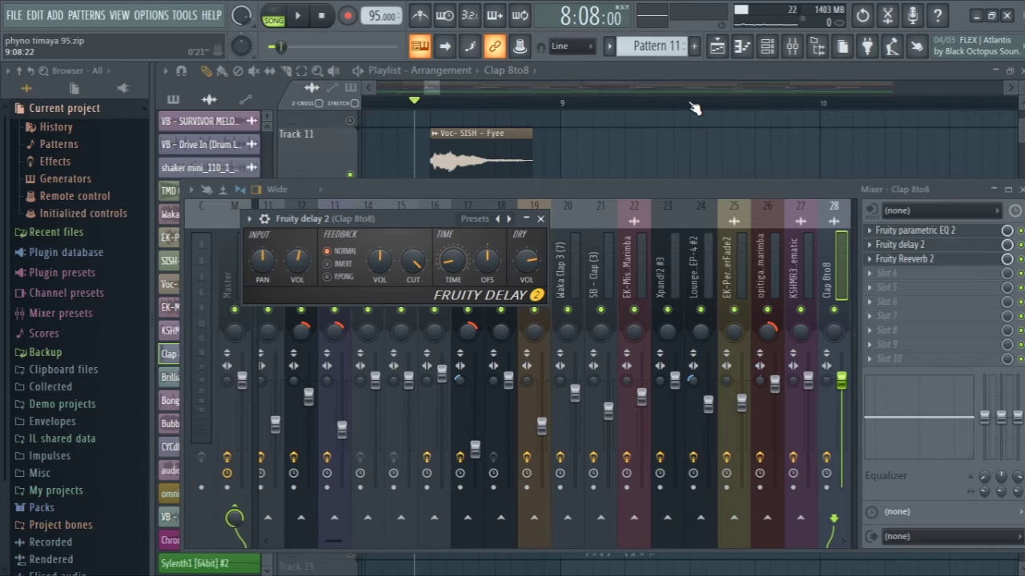
{"action": "left_click", "coordinate": [719, 46]}
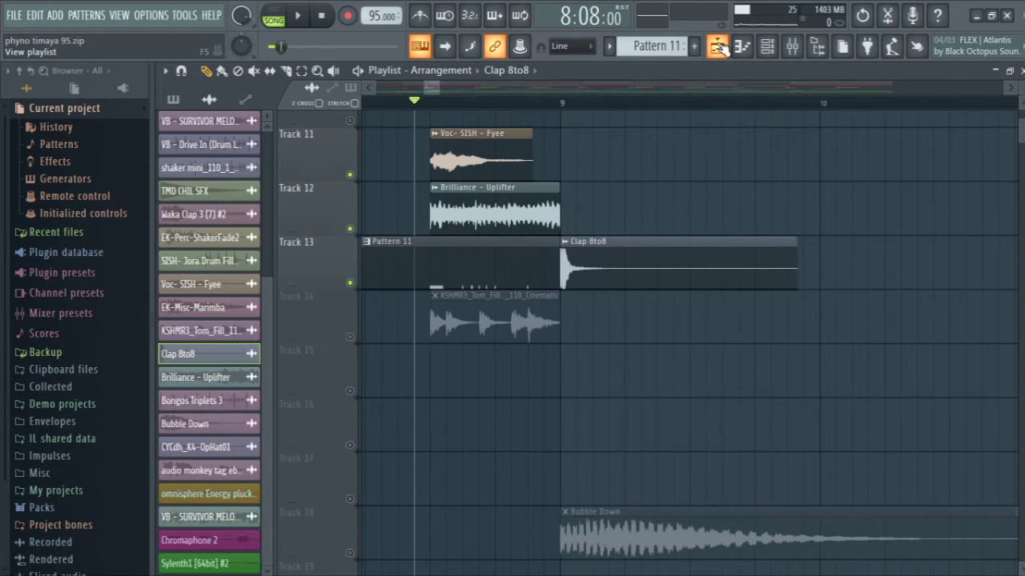
Step: Set the playback start to bar 9, unmute all playlist tracks, and play the full arrangement
{"action": "left_click", "coordinate": [321, 74]}
{"action": "right_click", "coordinate": [490, 306]}
{"action": "left_click_drag", "start_coordinate": [406, 163], "coordinate": [622, 478]}
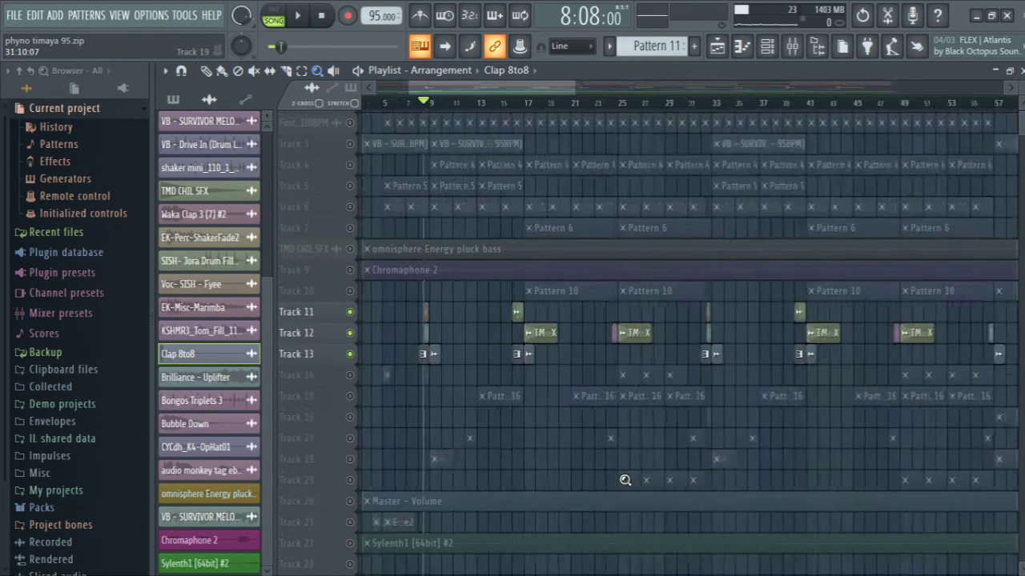
{"action": "left_click", "coordinate": [206, 72]}
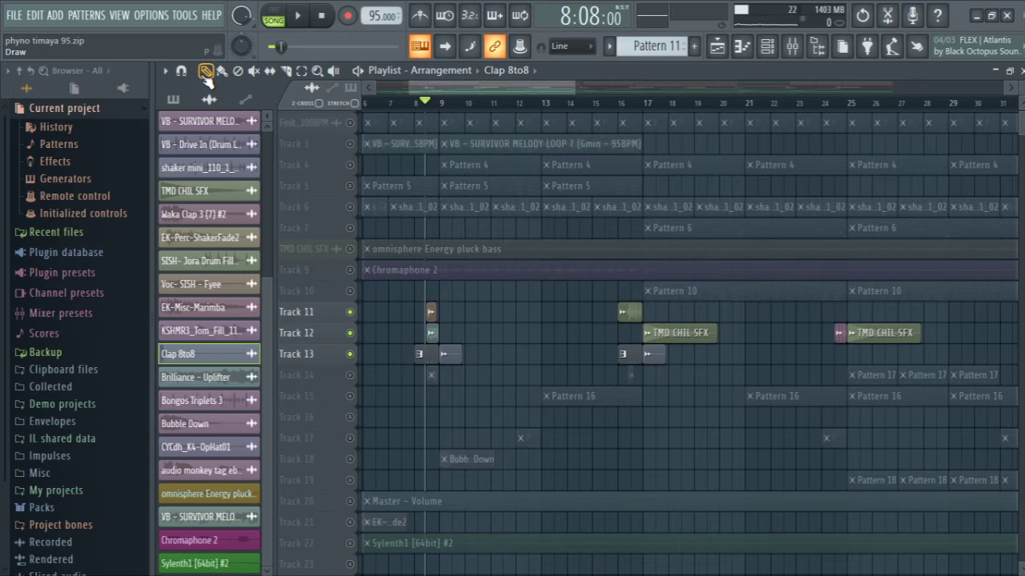
{"action": "left_click", "coordinate": [440, 101]}
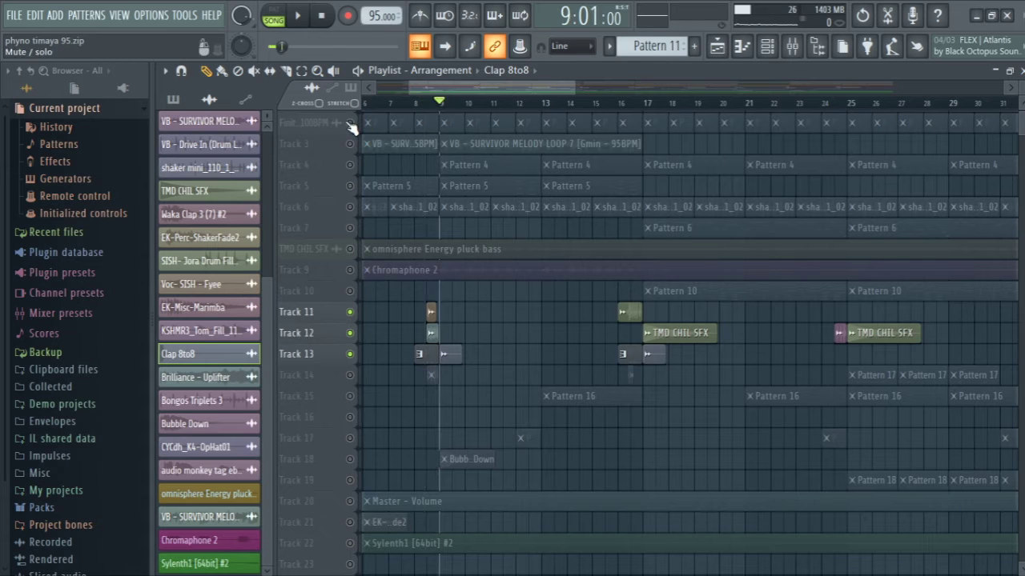
{"action": "left_click", "coordinate": [350, 122]}
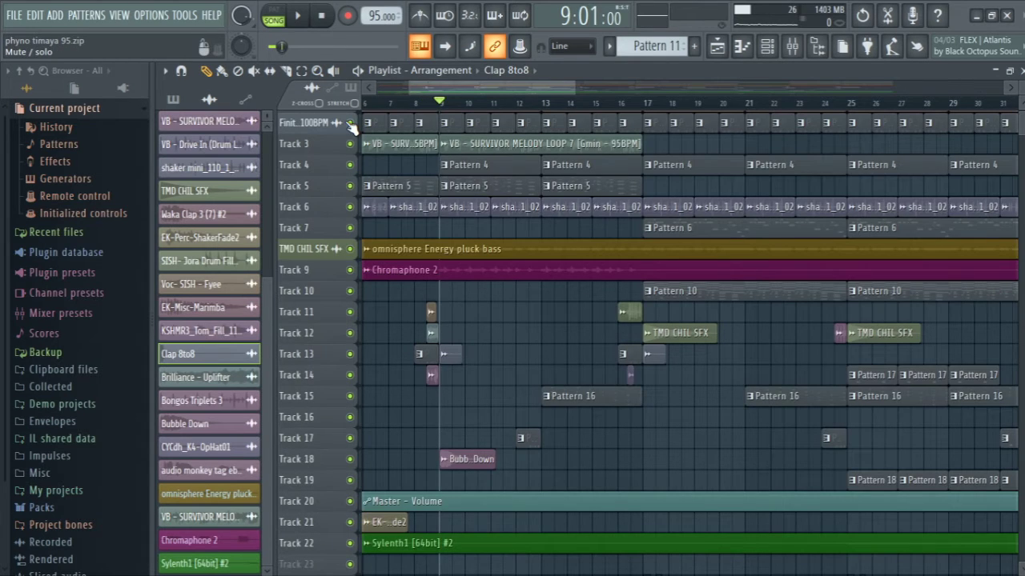
{"action": "key", "text": "space"}
Step: Examine the arrangement's clips and patterns across all tracks while the song plays into bar 16, and stop playback
{"action": "left_click", "coordinate": [318, 71]}
{"action": "right_click", "coordinate": [434, 184]}
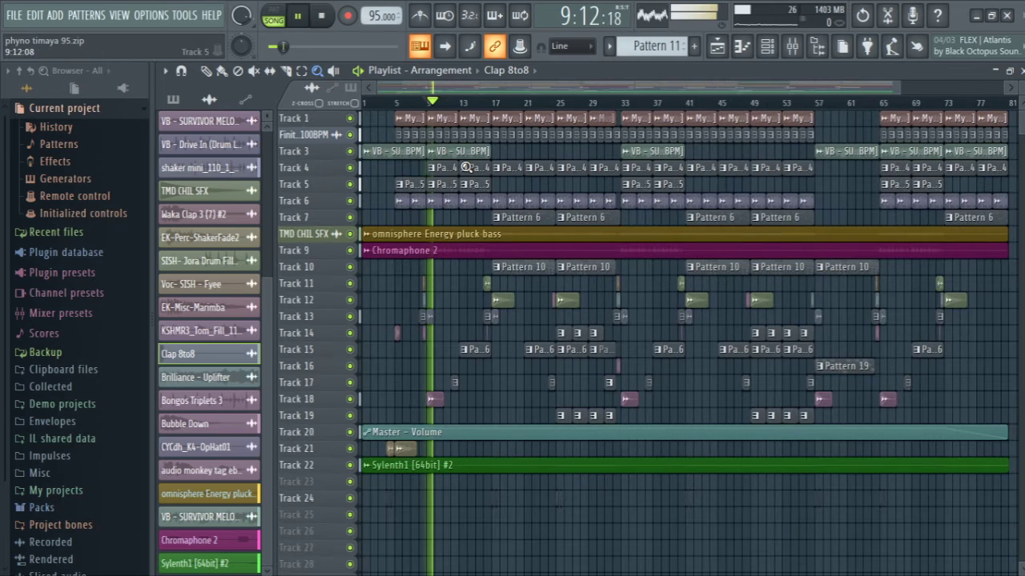
{"action": "left_click_drag", "start_coordinate": [414, 130], "coordinate": [674, 487]}
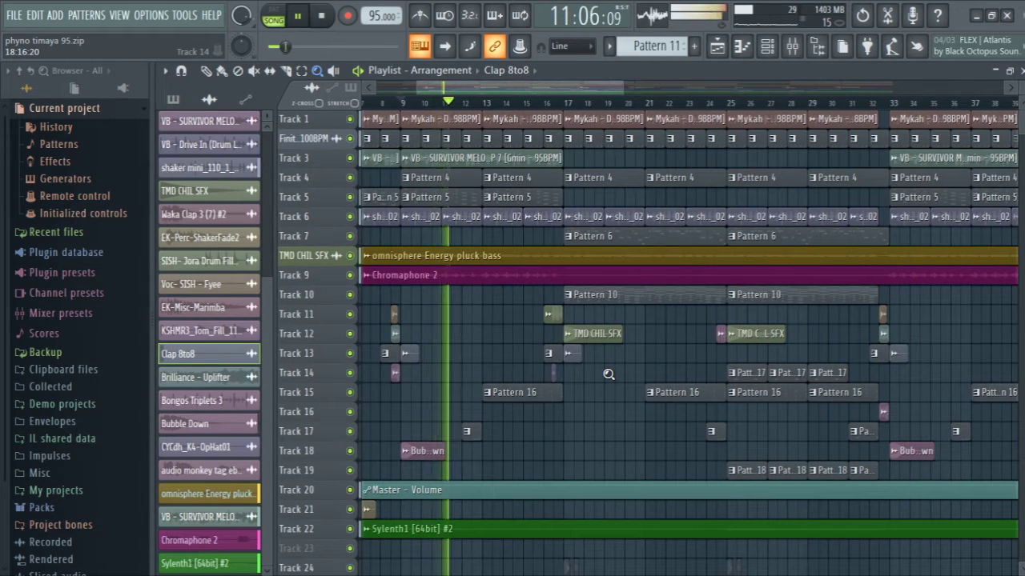
{"action": "right_click", "coordinate": [608, 374]}
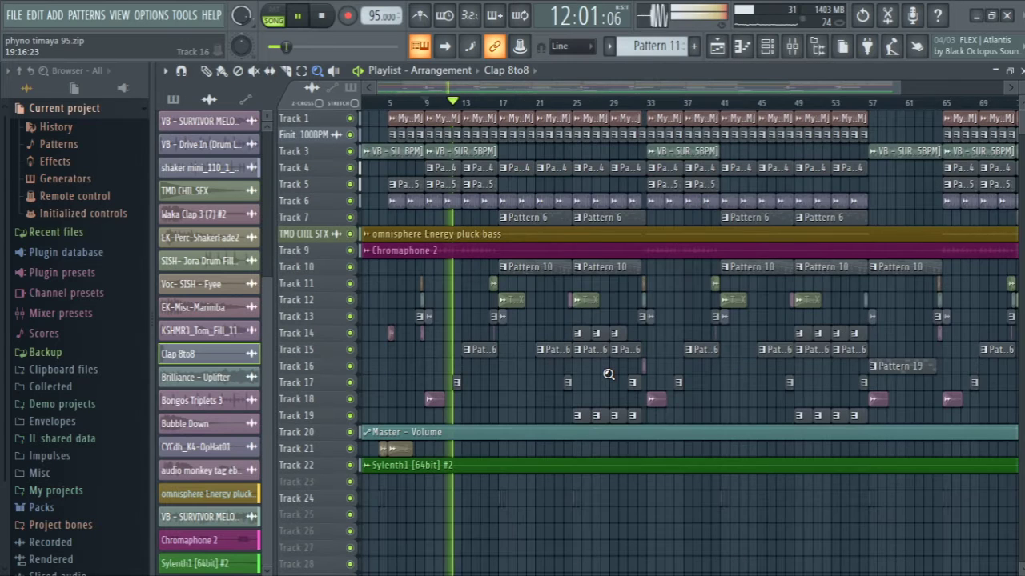
{"action": "left_click_drag", "start_coordinate": [391, 390], "coordinate": [580, 542]}
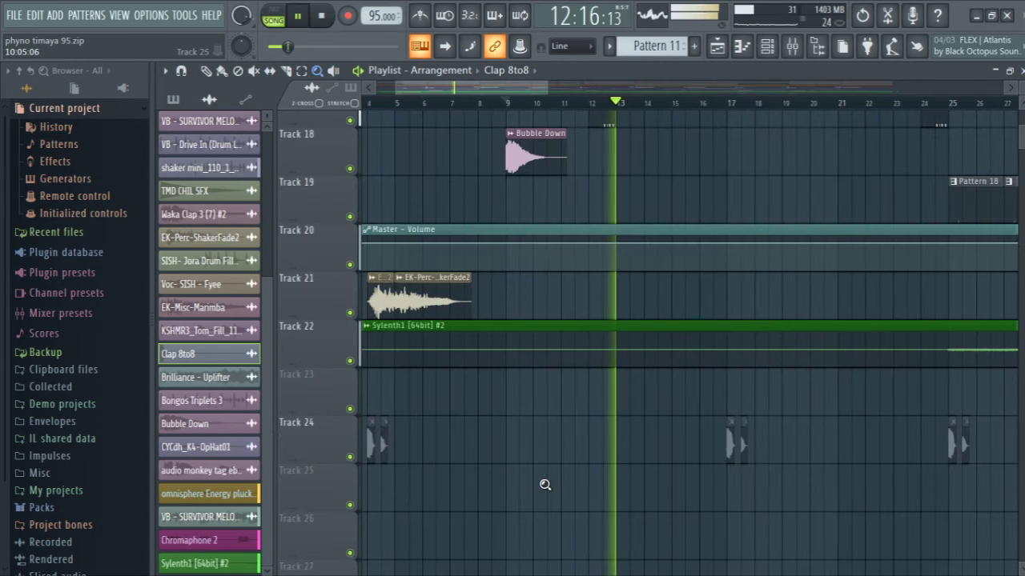
{"action": "right_click", "coordinate": [575, 482]}
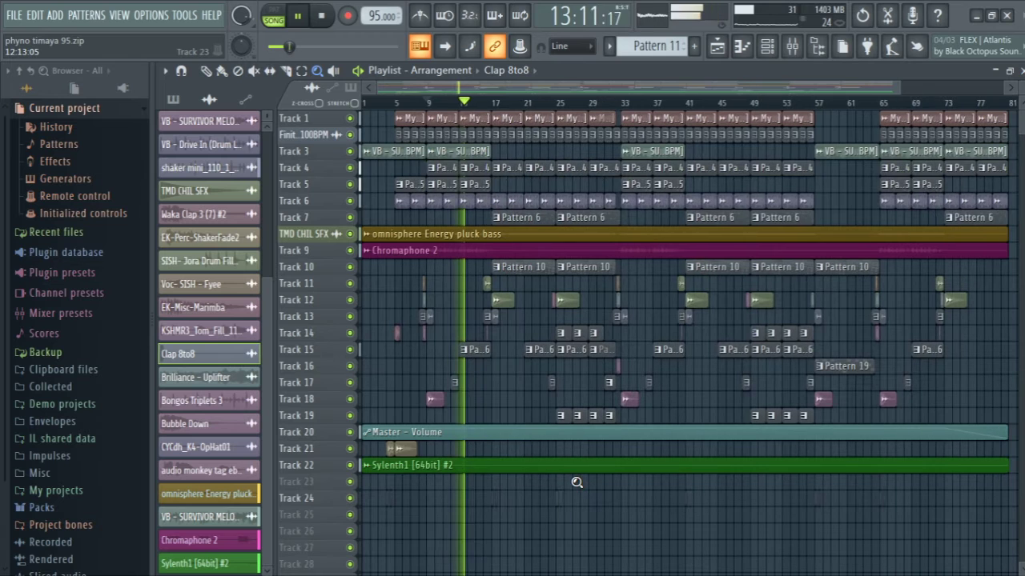
{"action": "left_click_drag", "start_coordinate": [439, 168], "coordinate": [620, 361]}
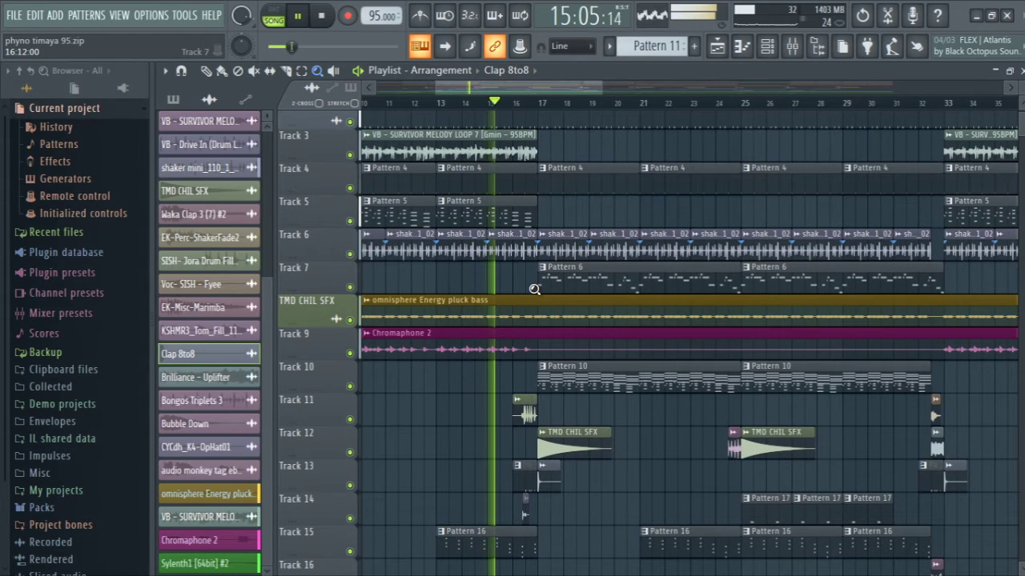
{"action": "left_click", "coordinate": [207, 72]}
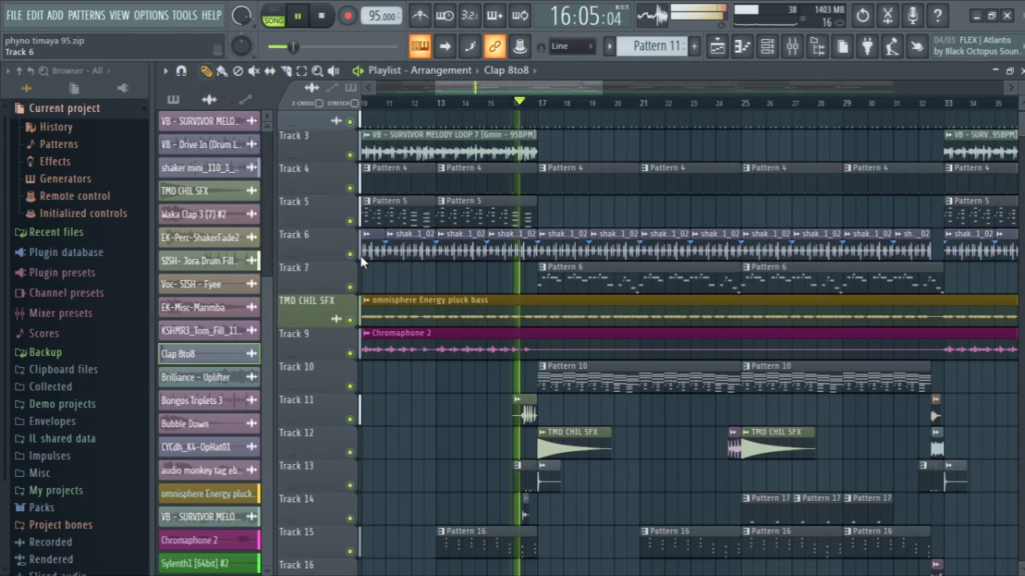
{"action": "key", "text": "space"}
Step: Examine the opitigan marimba notes of Pattern 16 on Track 15, and audition the pattern on its own
{"action": "double_click", "coordinate": [492, 536]}
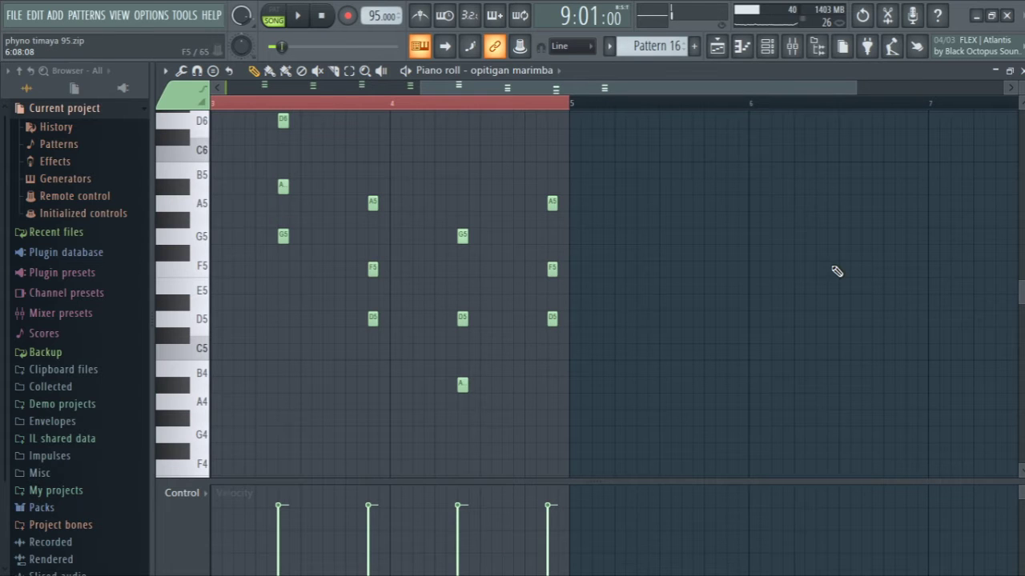
{"action": "left_click", "coordinate": [1020, 72]}
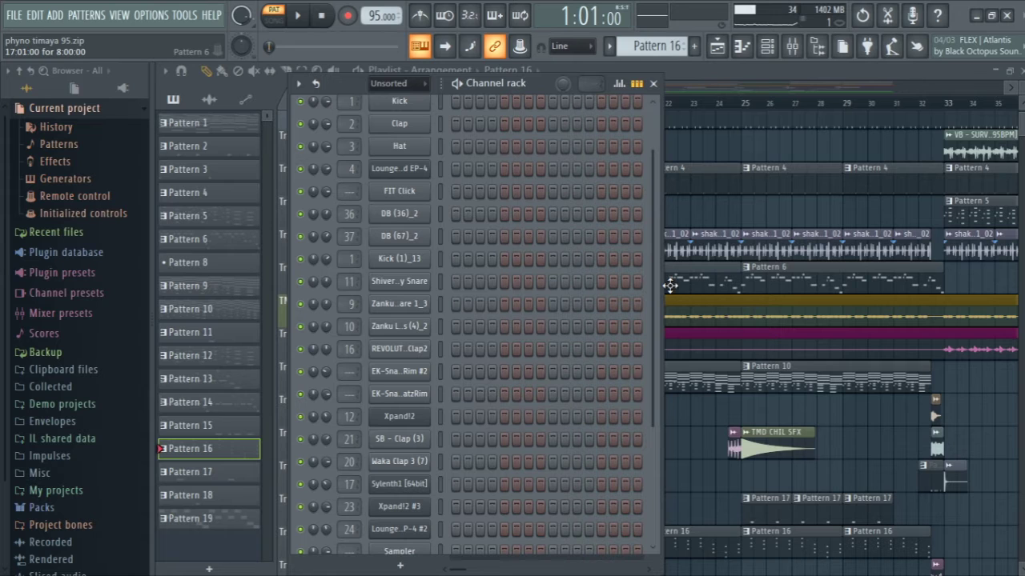
{"action": "scroll", "coordinate": [636, 432], "scroll_direction": "down", "scroll_amount": 5}
{"action": "scroll", "coordinate": [625, 508], "scroll_direction": "up", "scroll_amount": 1}
{"action": "key", "text": "space"}
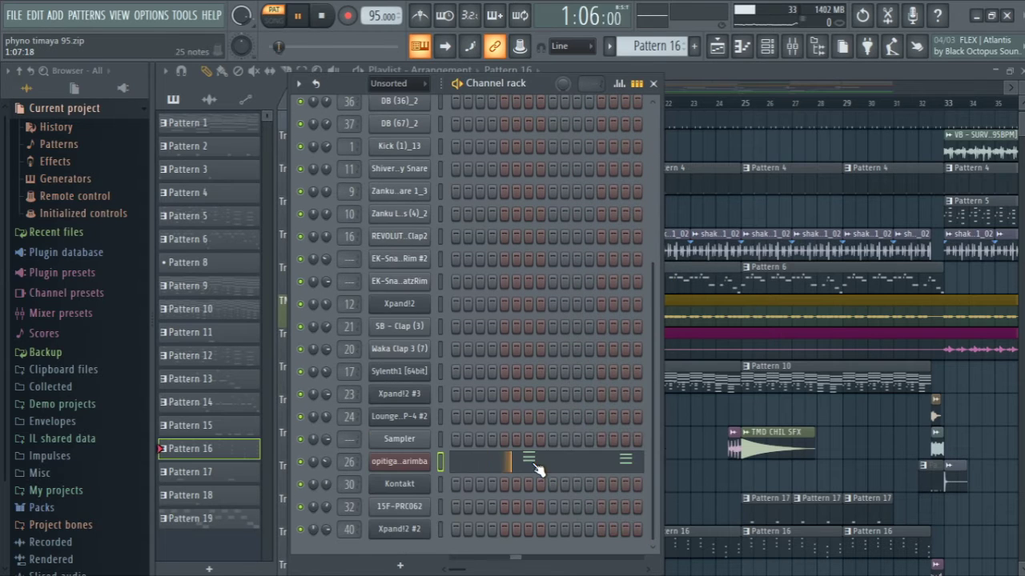
{"action": "key", "text": "space"}
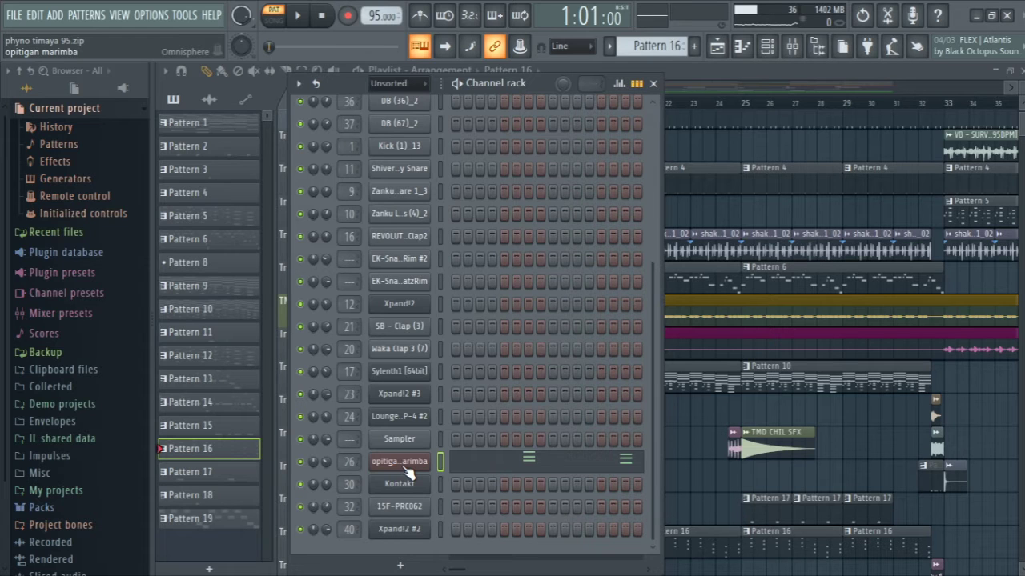
Step: Show the Omnisphere instrument behind the opitigan marimba channel with its Pluck Down patch
{"action": "left_click", "coordinate": [404, 469]}
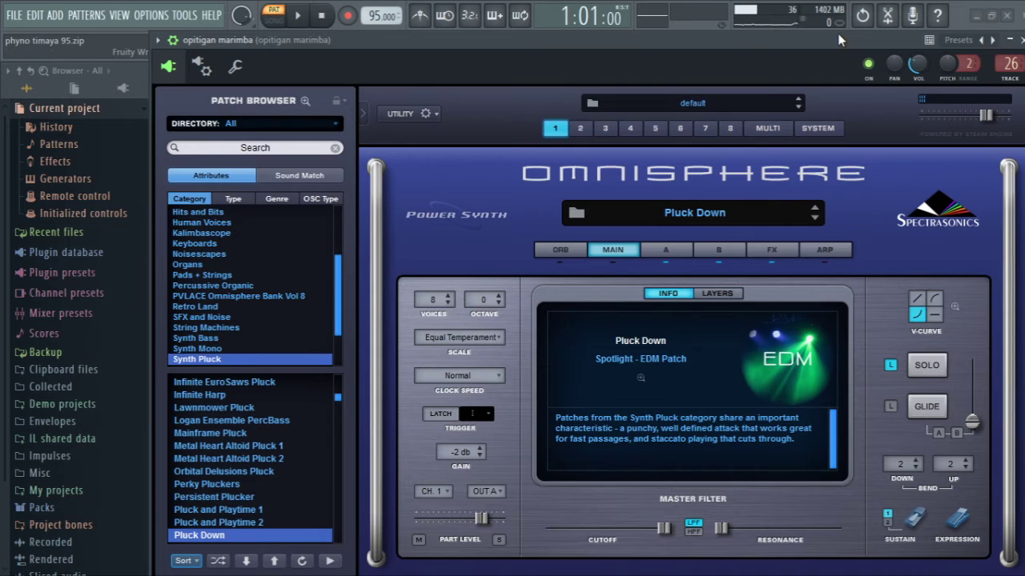
{"action": "left_click_drag", "start_coordinate": [839, 40], "coordinate": [725, 44]}
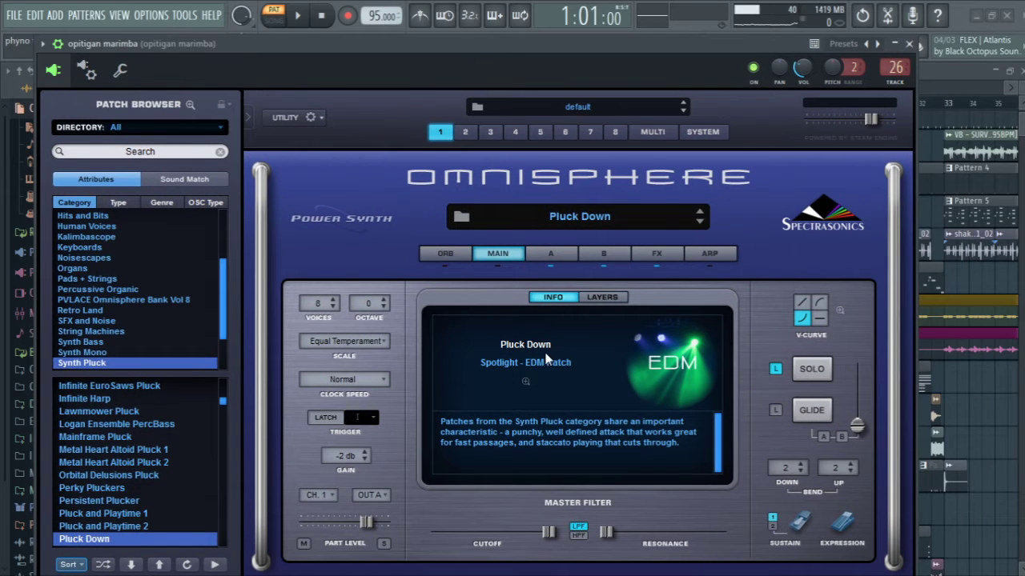
Step: Solo Track 15 and audition its Pattern 16 clip from bar 13, leaving the Omnisphere and channel rack windows closed
{"action": "left_click", "coordinate": [909, 44]}
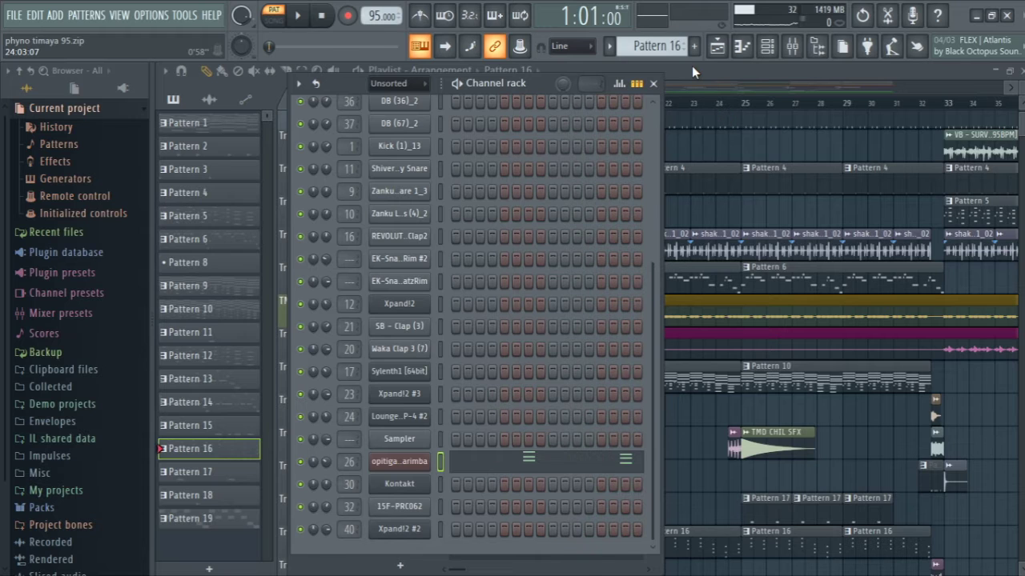
{"action": "key", "text": "F6"}
{"action": "right_click", "coordinate": [350, 551]}
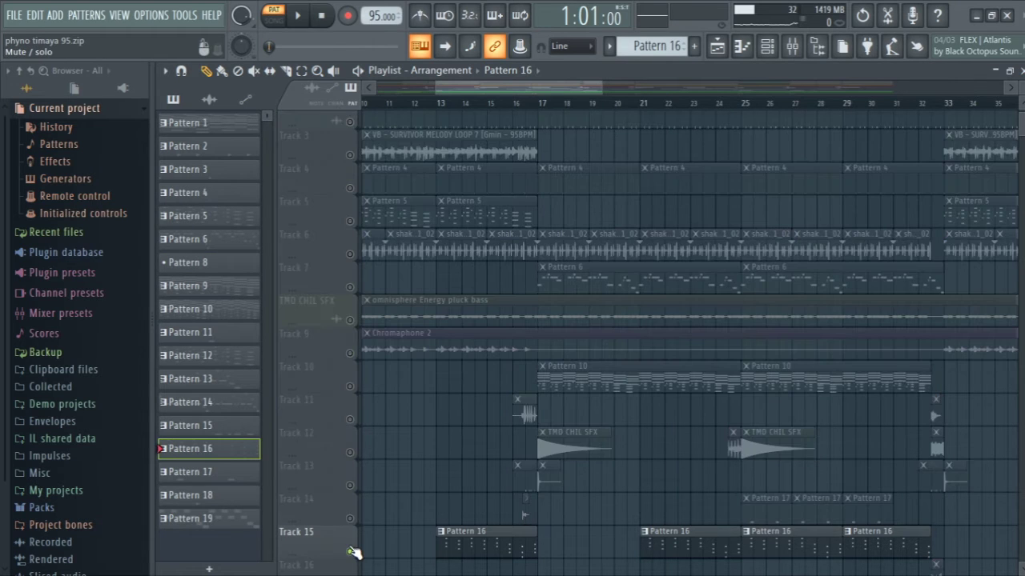
{"action": "left_click", "coordinate": [439, 102]}
{"action": "key", "text": "space"}
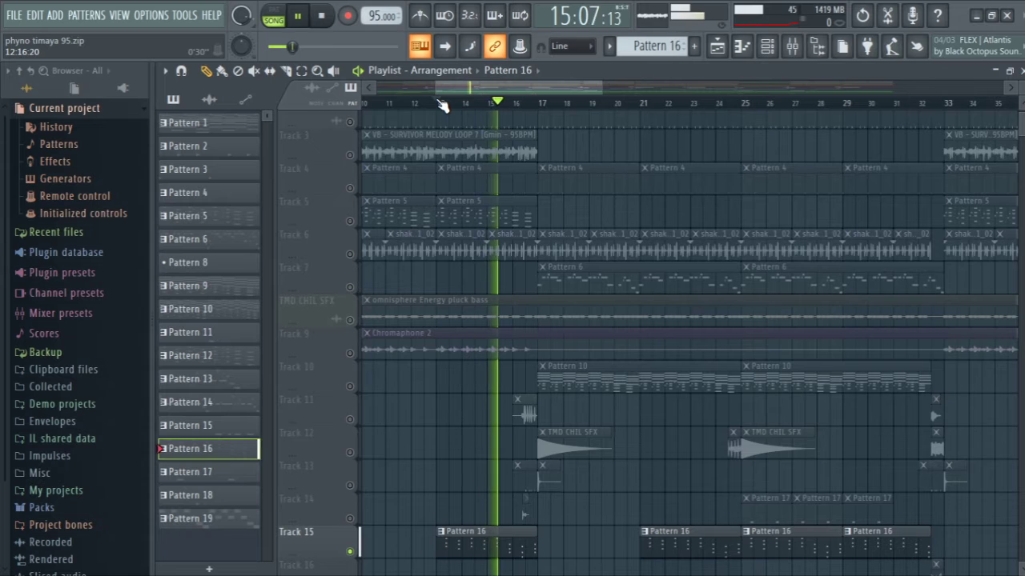
{"action": "key", "text": "space"}
Step: Unmute Track 3 and audition its survivor melody loop together with Pattern 16 from bar 13
{"action": "left_click", "coordinate": [358, 159]}
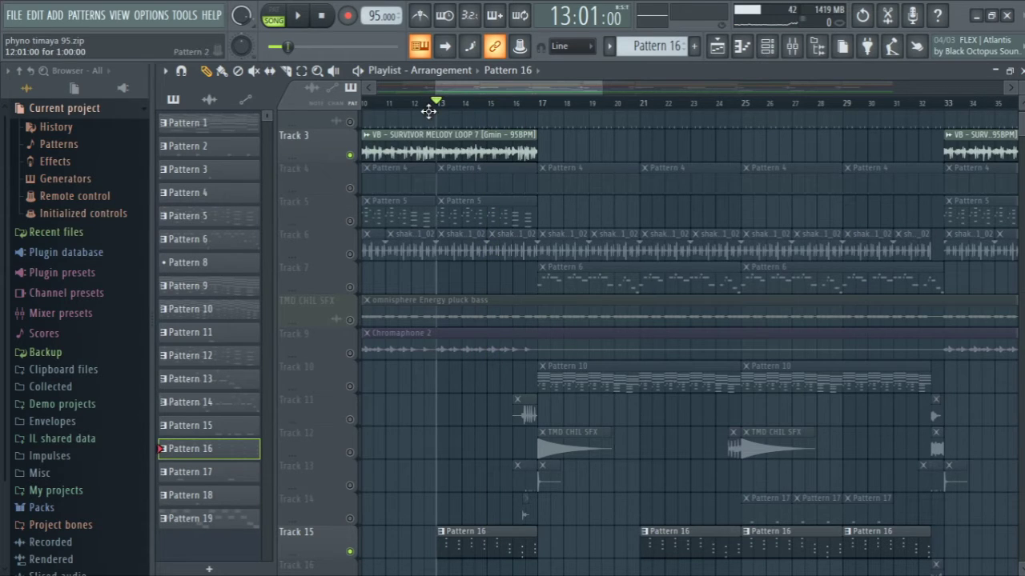
{"action": "key", "text": "space"}
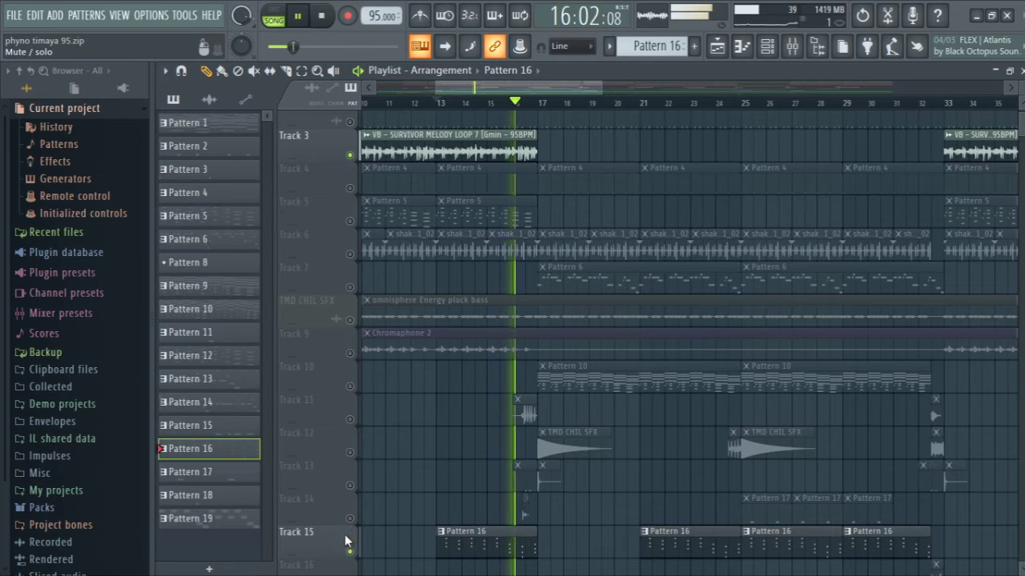
{"action": "key", "text": "space"}
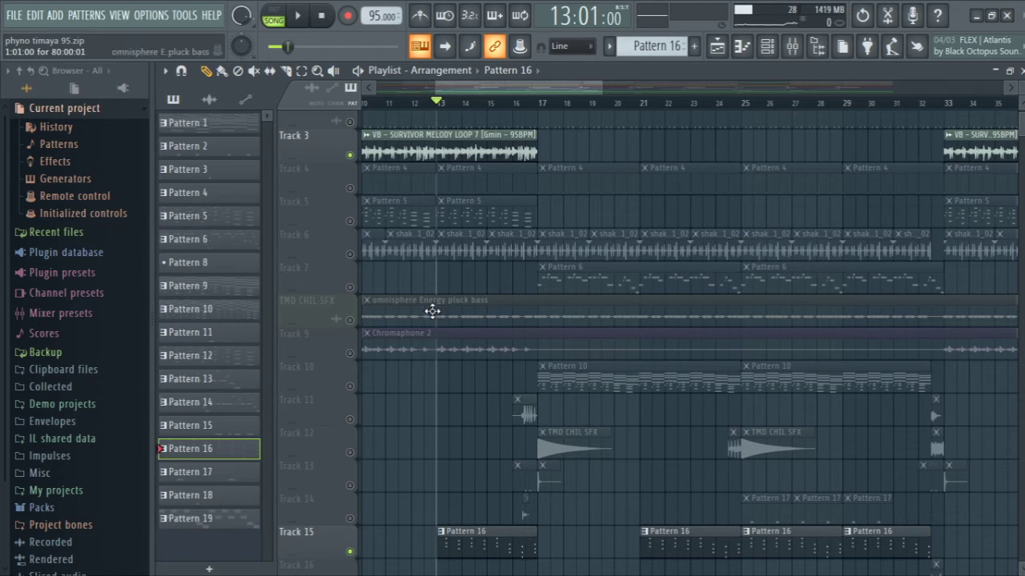
Step: Solo Track 11, add Tracks 12, 13 and 14, and audition their transition sounds from bar 16
{"action": "left_click", "coordinate": [513, 102]}
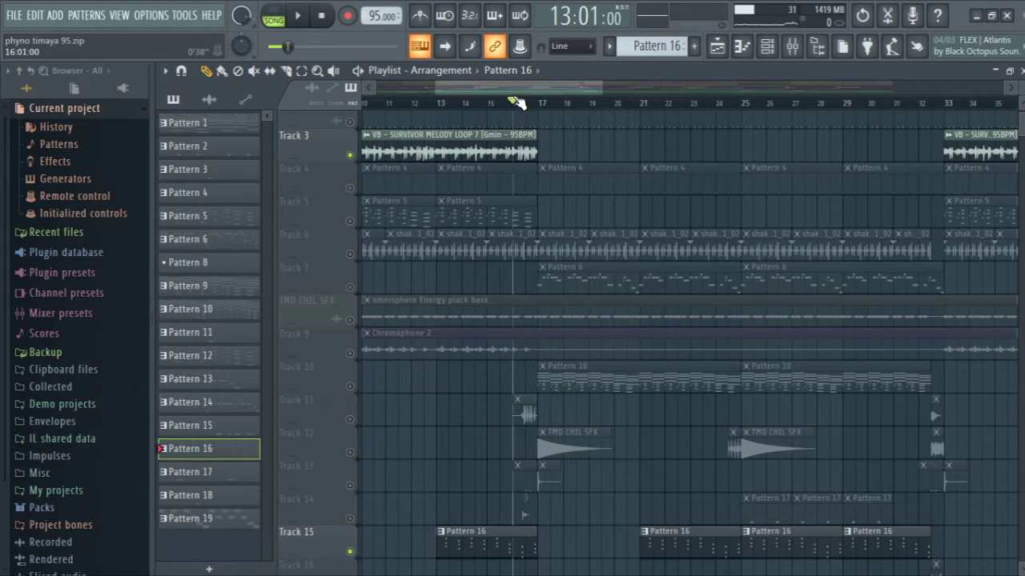
{"action": "right_click", "coordinate": [355, 420]}
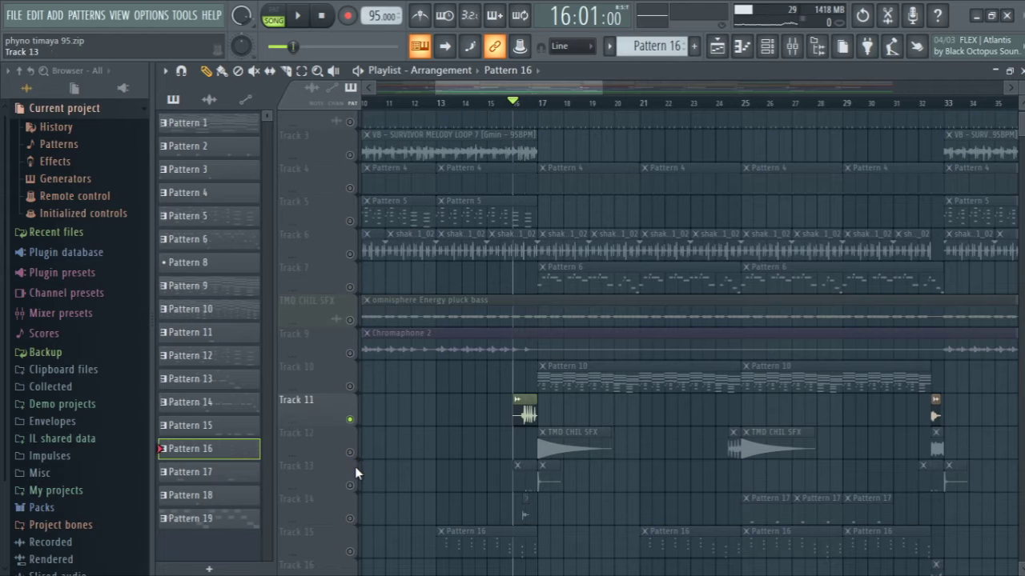
{"action": "left_click", "coordinate": [356, 489]}
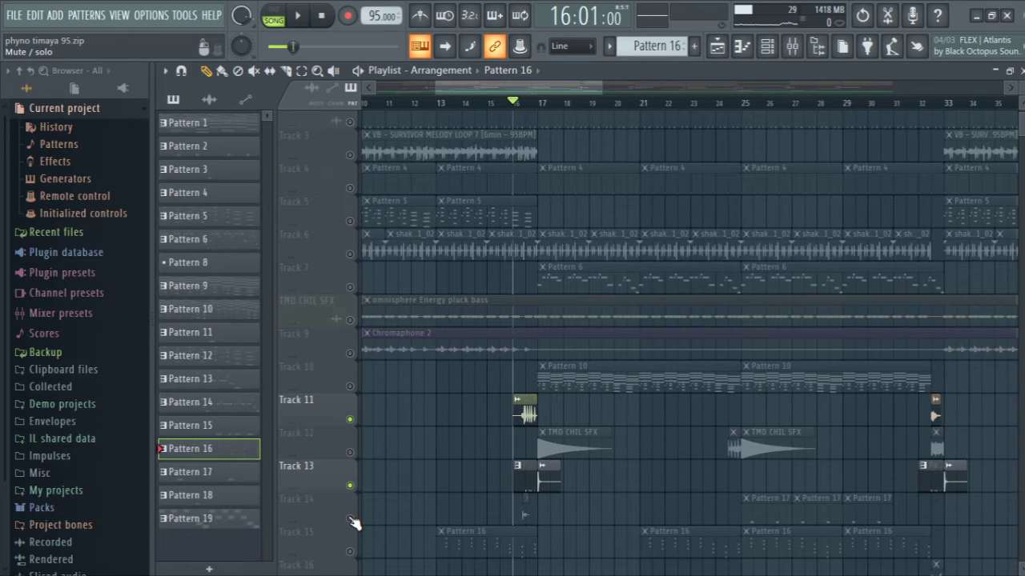
{"action": "left_click", "coordinate": [350, 518]}
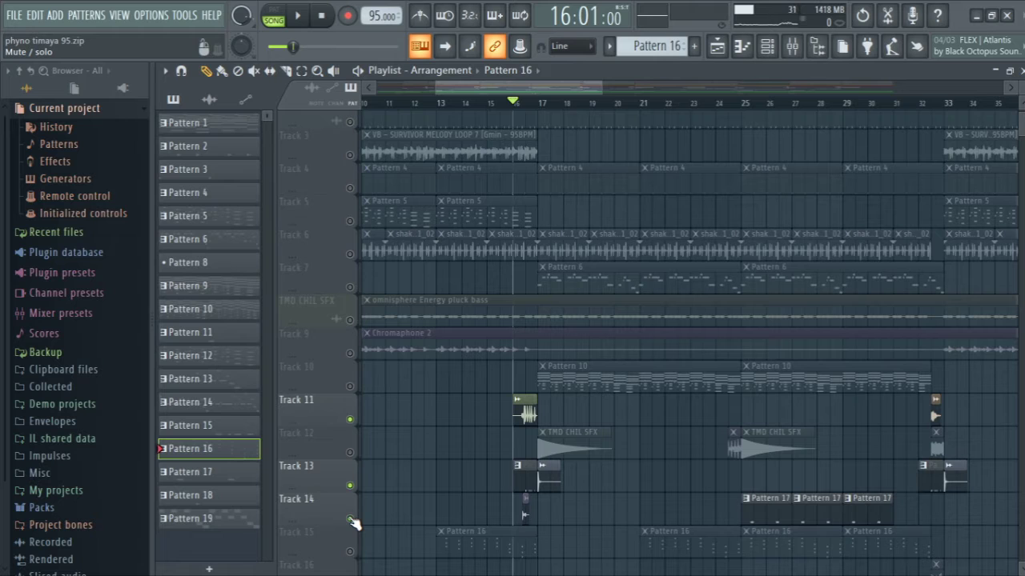
{"action": "key", "text": "space"}
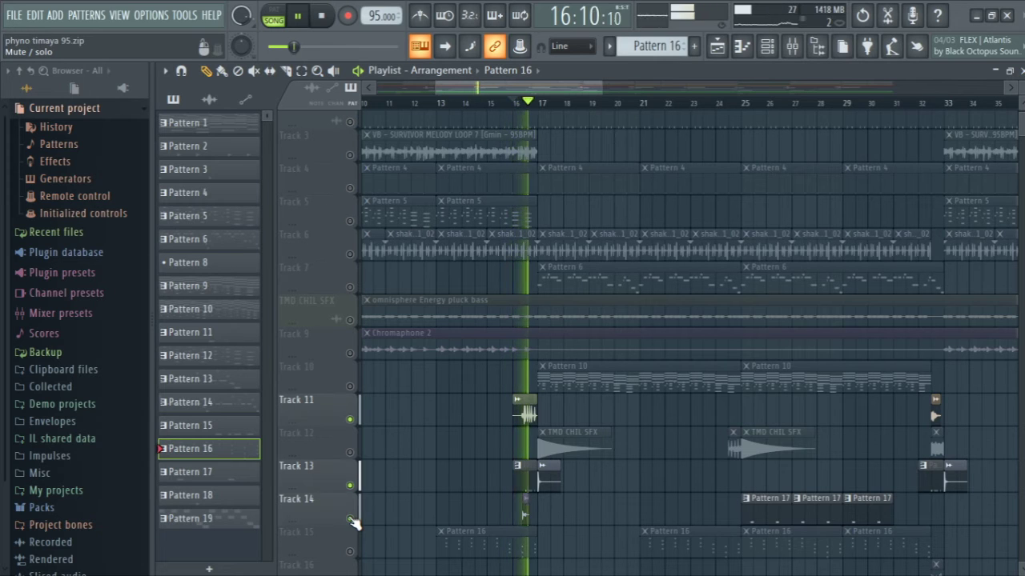
{"action": "left_click", "coordinate": [351, 452]}
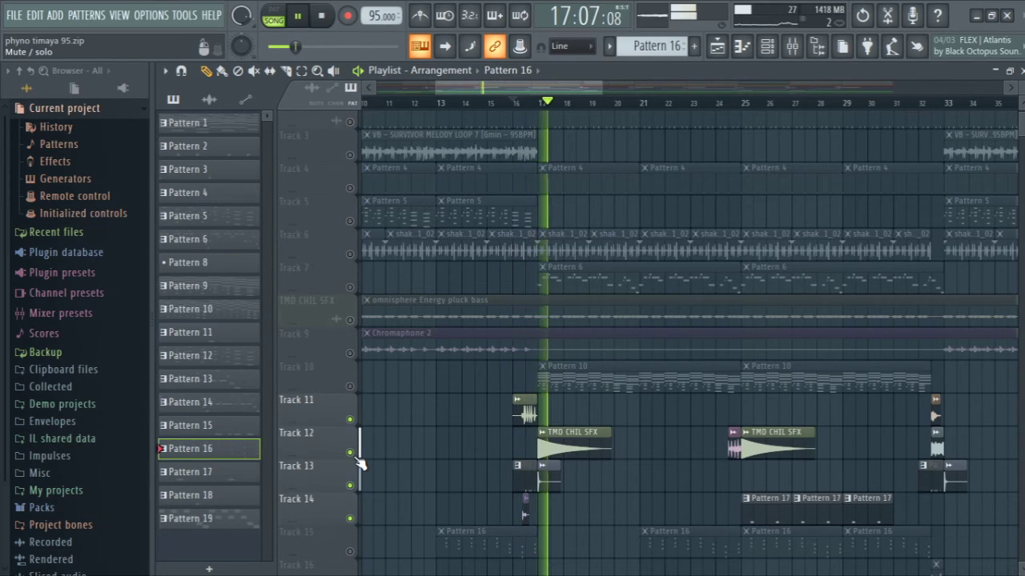
{"action": "key", "text": "space"}
{"action": "key", "text": "space"}
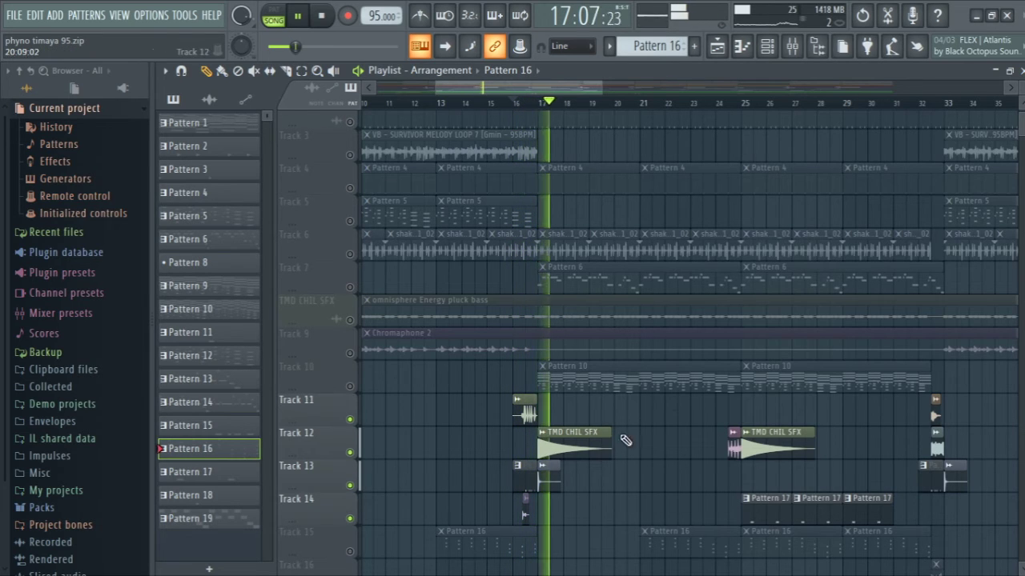
{"action": "key", "text": "space"}
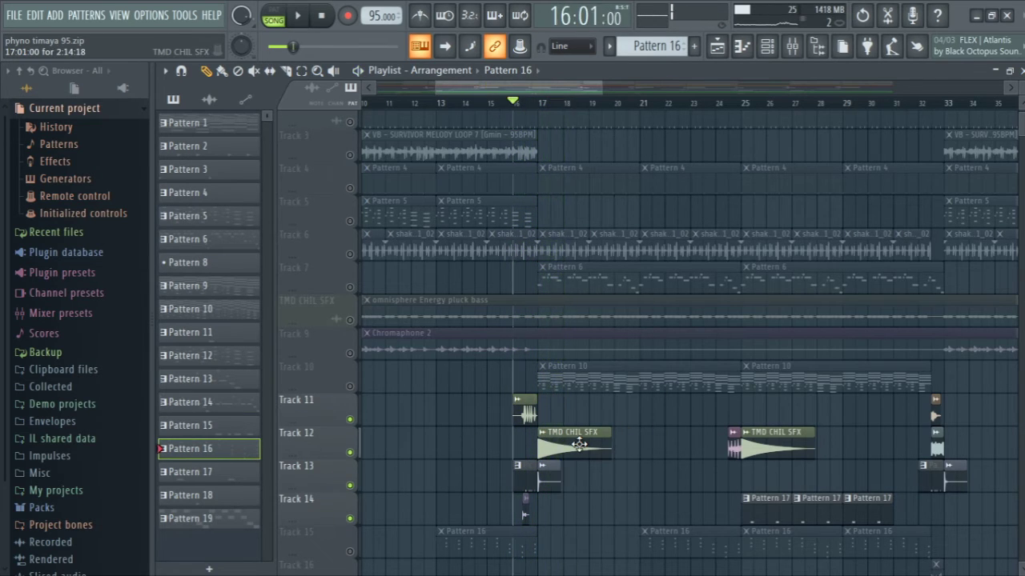
Step: Show the sample settings of the TMD CHIL SFX clip on Track 12 and the SISH- Jora Drum Fill clip on Track 11
{"action": "double_click", "coordinate": [579, 444]}
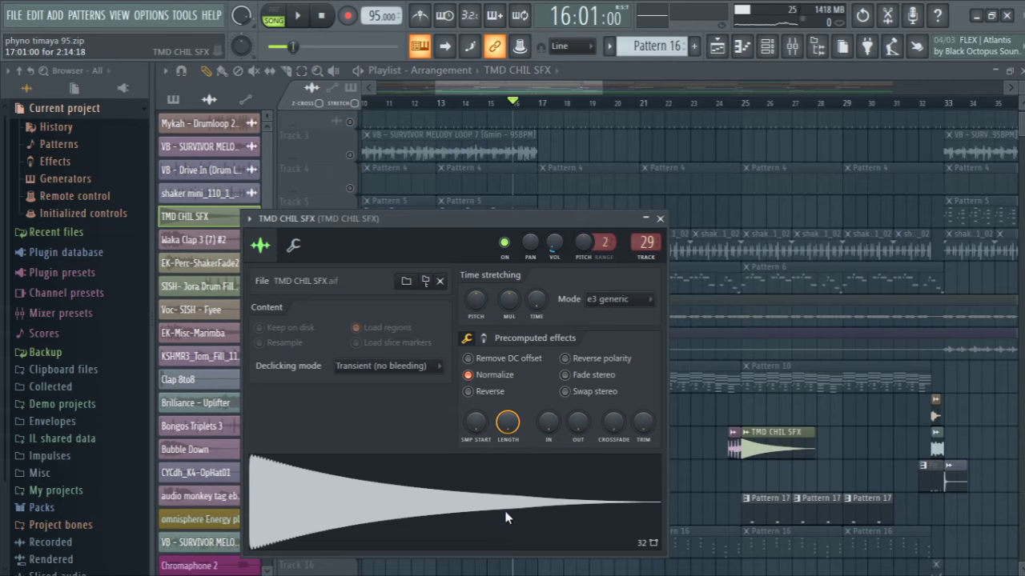
{"action": "left_click", "coordinate": [661, 217]}
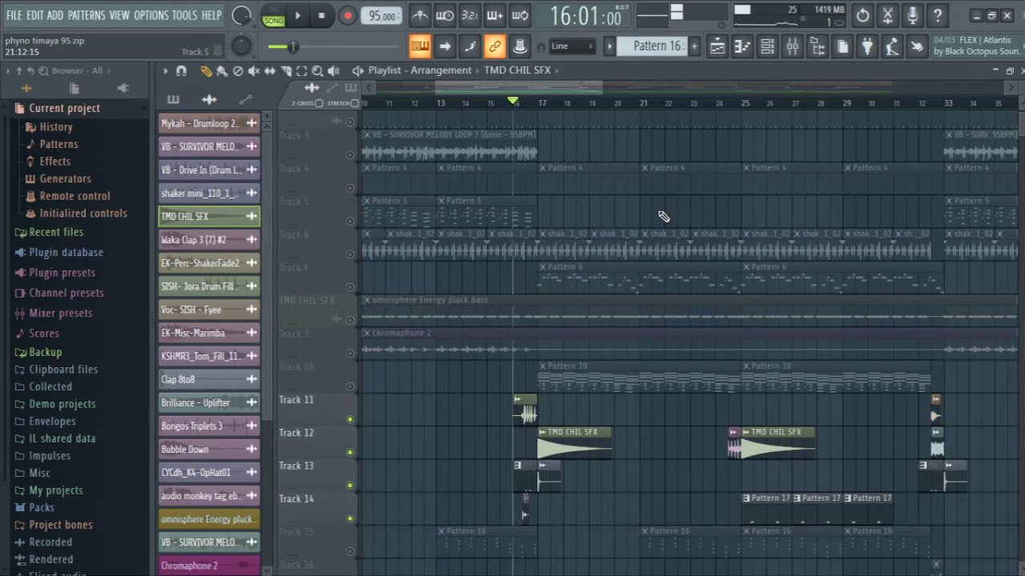
{"action": "double_click", "coordinate": [522, 413]}
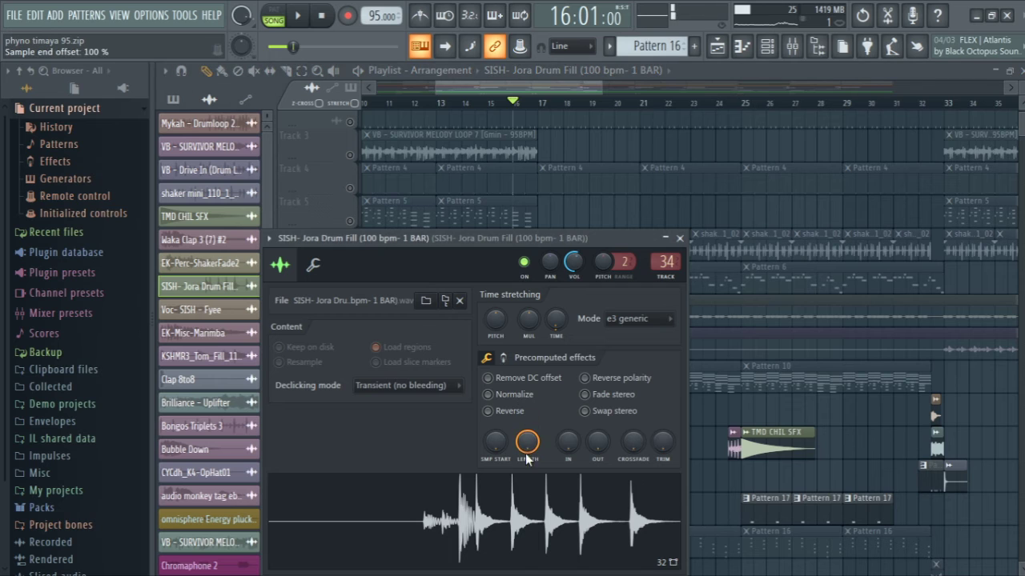
{"action": "left_click", "coordinate": [681, 238]}
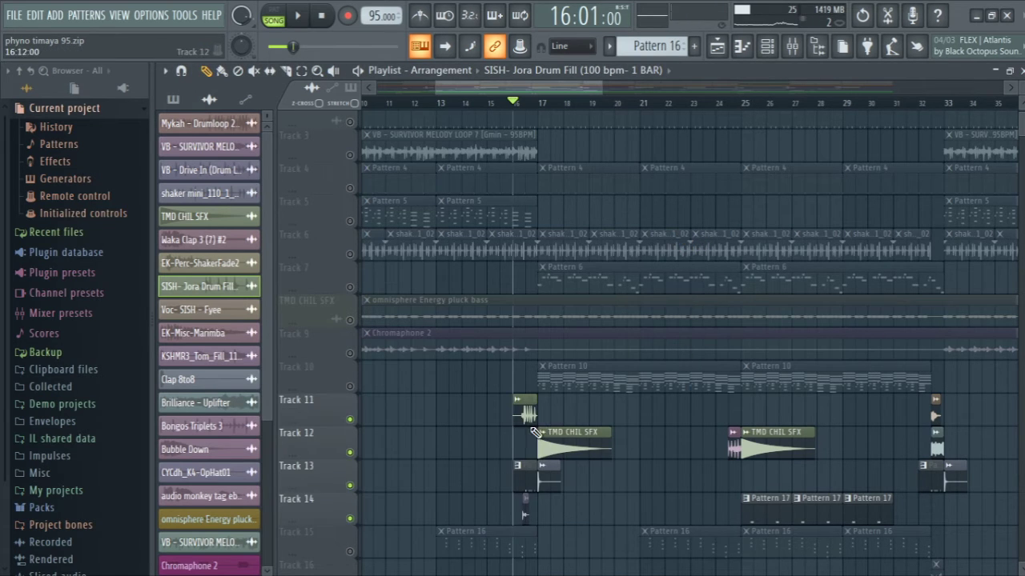
Step: Examine the SB - Clap (3) notes of Pattern 11 on Track 13, and return to the playlist
{"action": "double_click", "coordinate": [520, 481]}
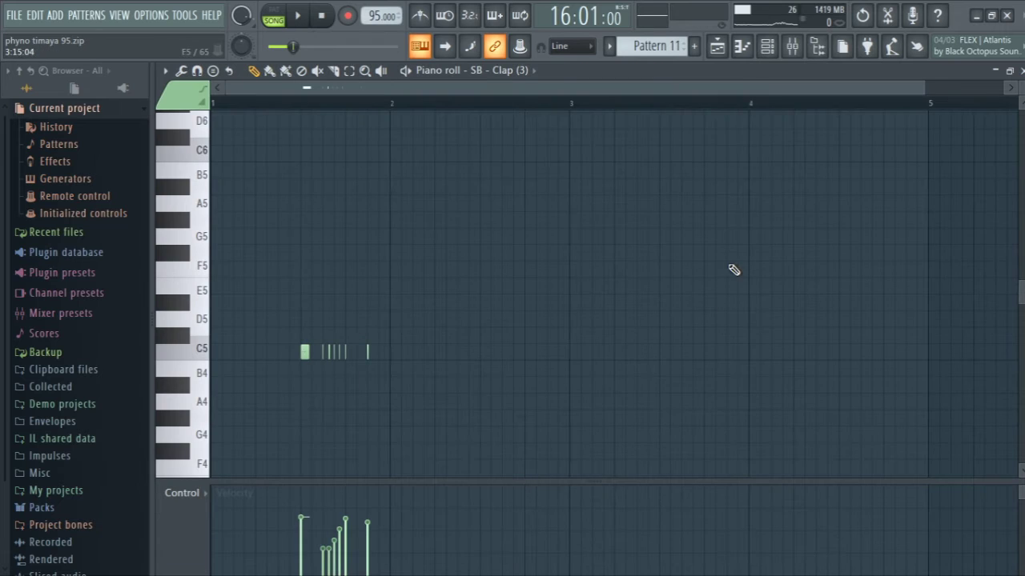
{"action": "left_click", "coordinate": [1021, 71]}
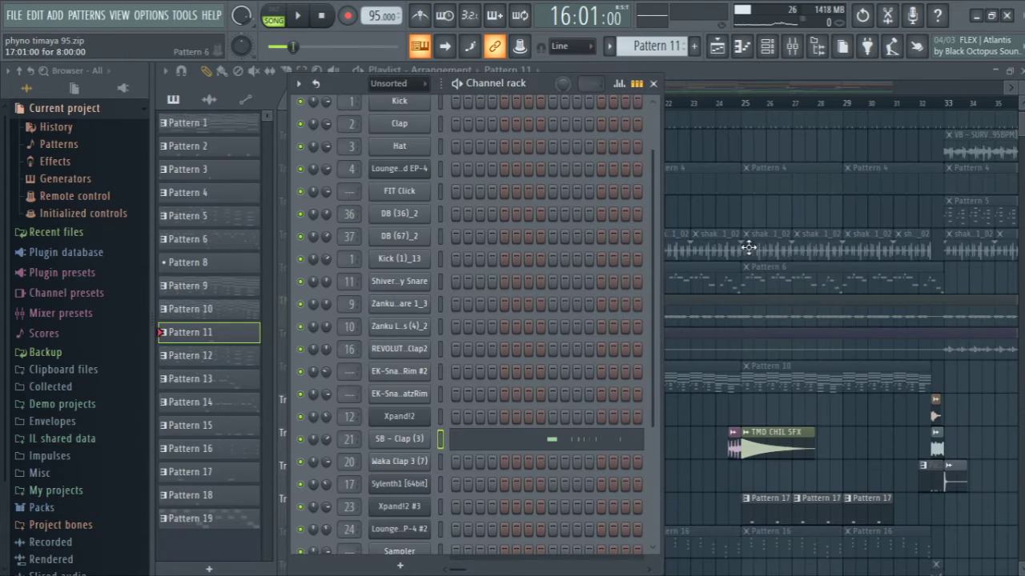
{"action": "left_click", "coordinate": [724, 81]}
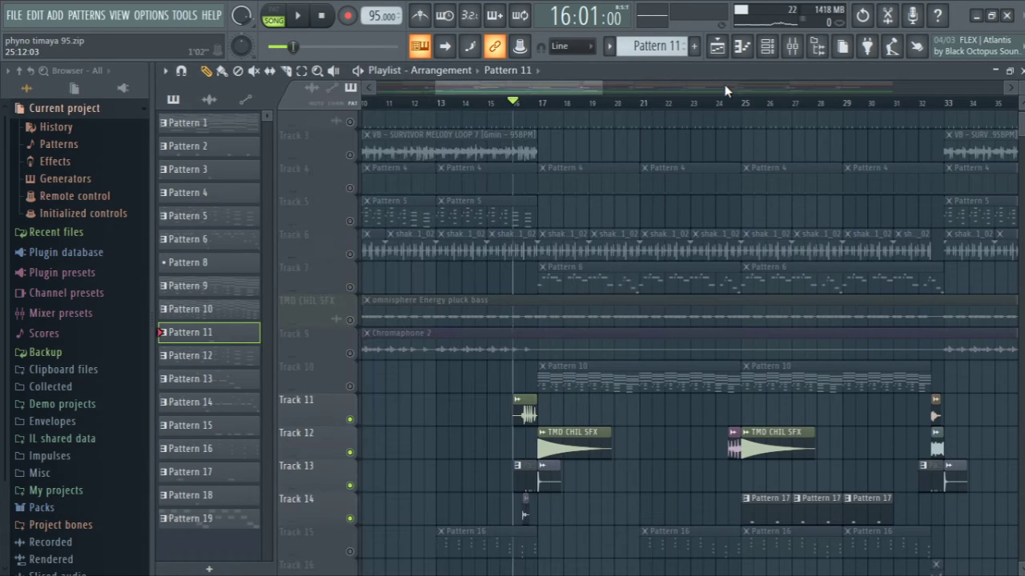
Step: Audition the soloed transition sounds from the second half of bar 24 and again from bar 32
{"action": "left_click", "coordinate": [731, 104]}
{"action": "key", "text": "space"}
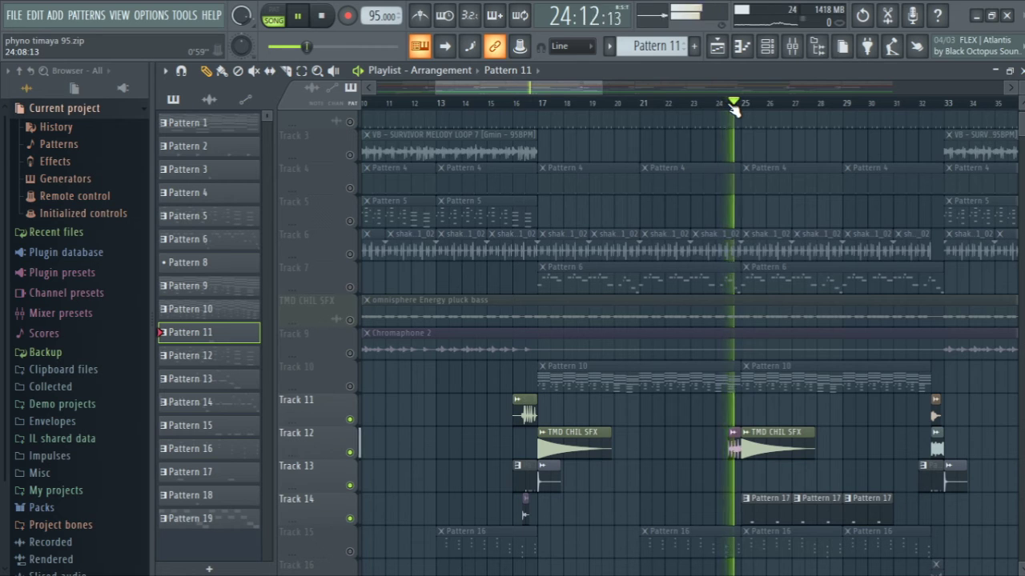
{"action": "key", "text": "space"}
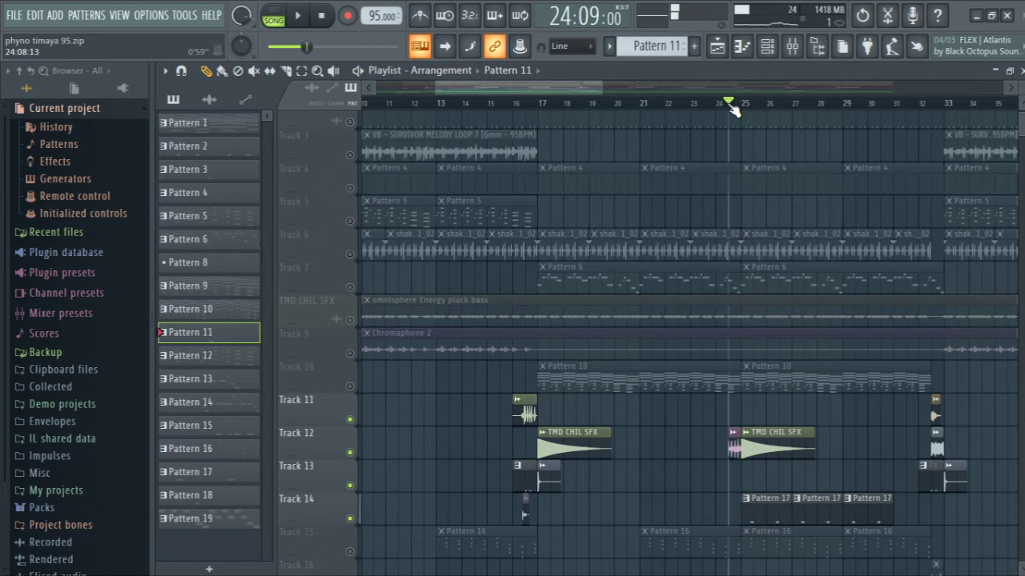
{"action": "left_click", "coordinate": [925, 105]}
{"action": "key", "text": "space"}
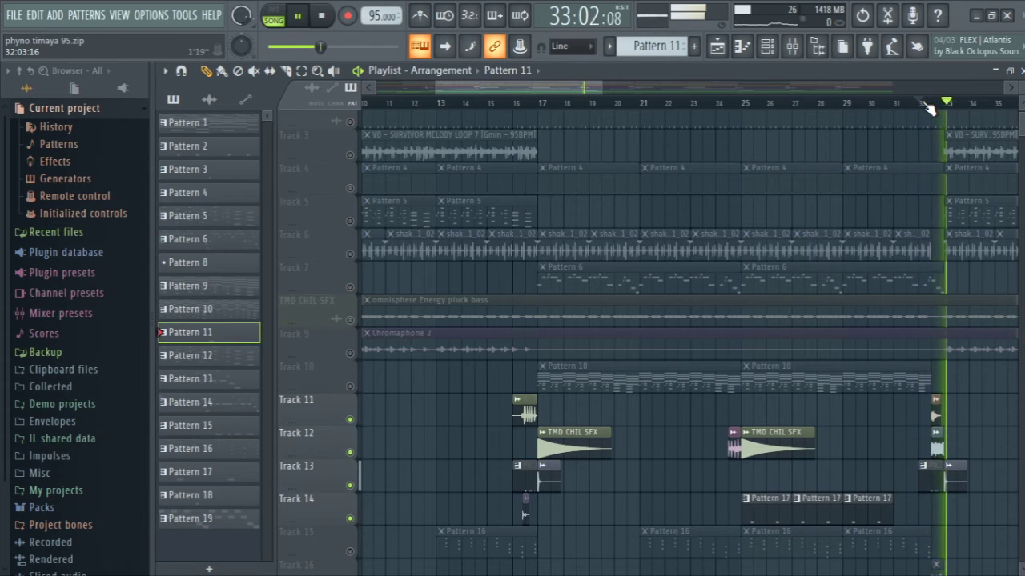
{"action": "key", "text": "space"}
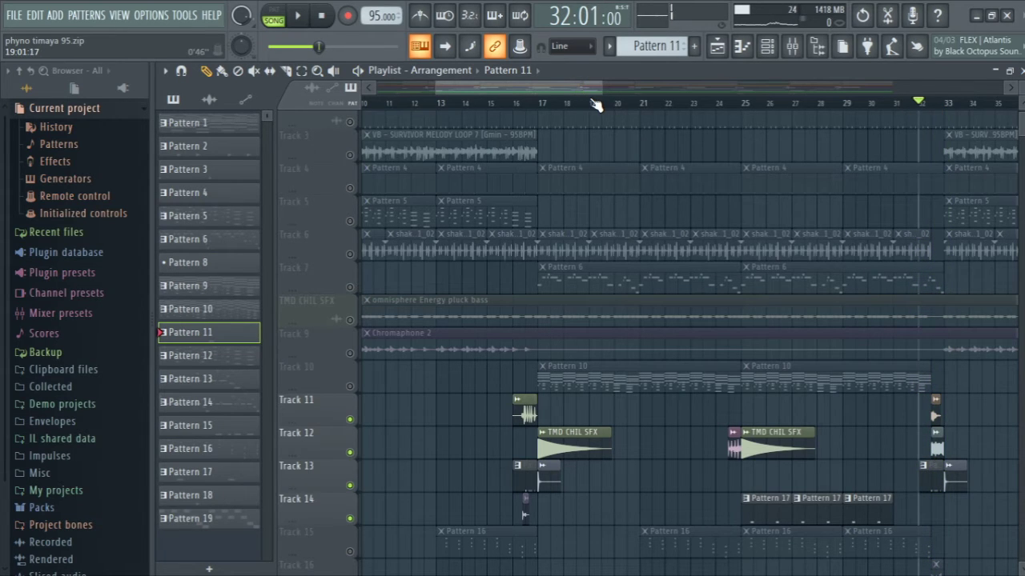
Step: Set the playback start to bar 17, unmute all playlist tracks, and play the full arrangement into bar 22
{"action": "left_click", "coordinate": [320, 74]}
{"action": "right_click", "coordinate": [501, 275]}
{"action": "left_click_drag", "start_coordinate": [432, 126], "coordinate": [658, 374]}
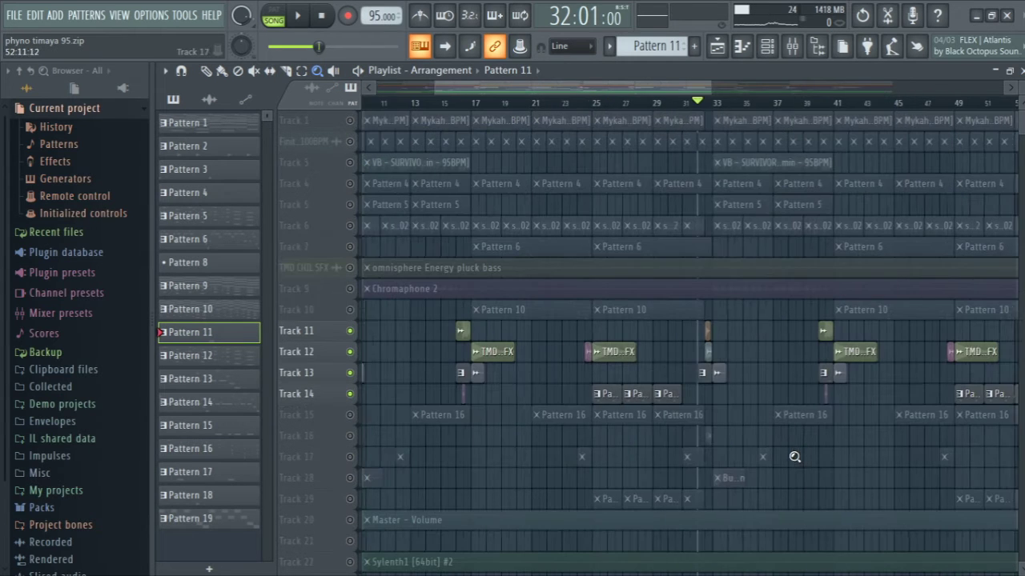
{"action": "left_click", "coordinate": [207, 72]}
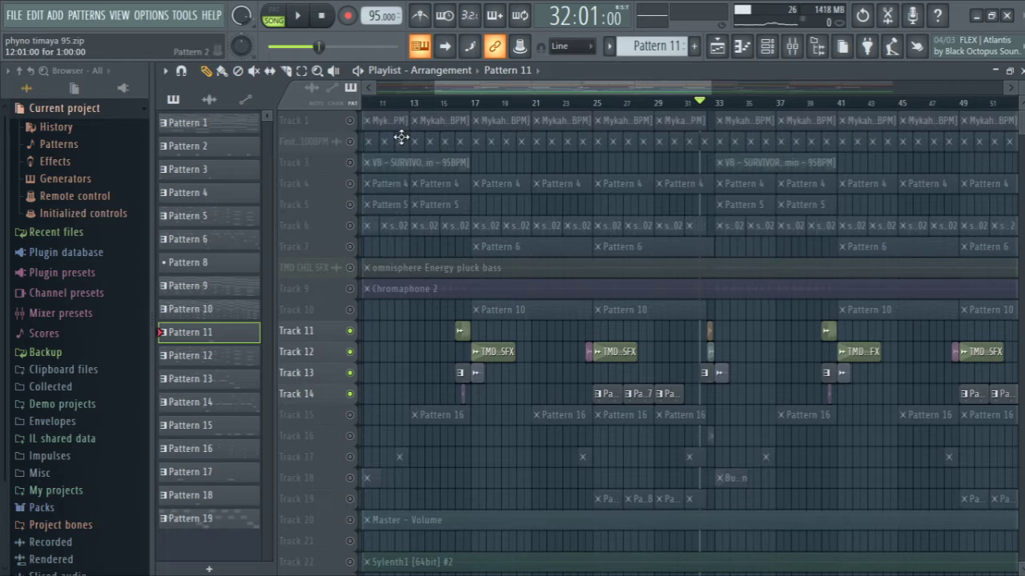
{"action": "left_click", "coordinate": [472, 101]}
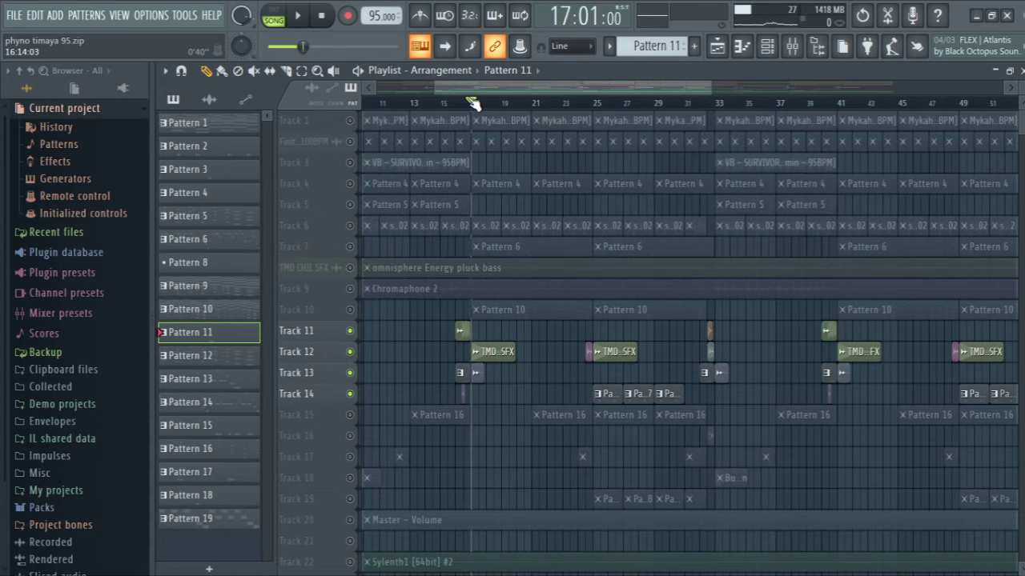
{"action": "right_click", "coordinate": [357, 122]}
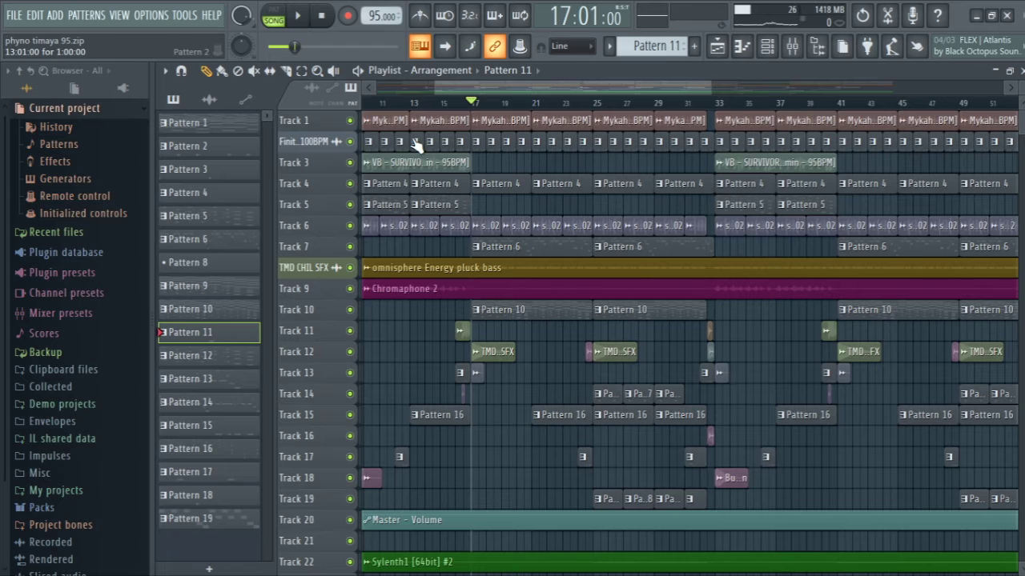
{"action": "key", "text": "space"}
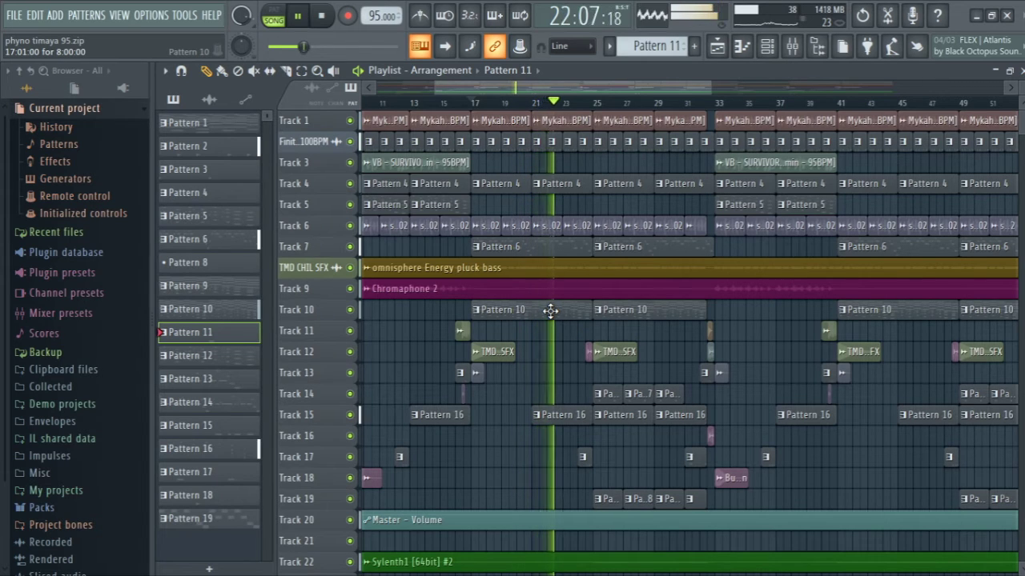
{"action": "key", "text": "space"}
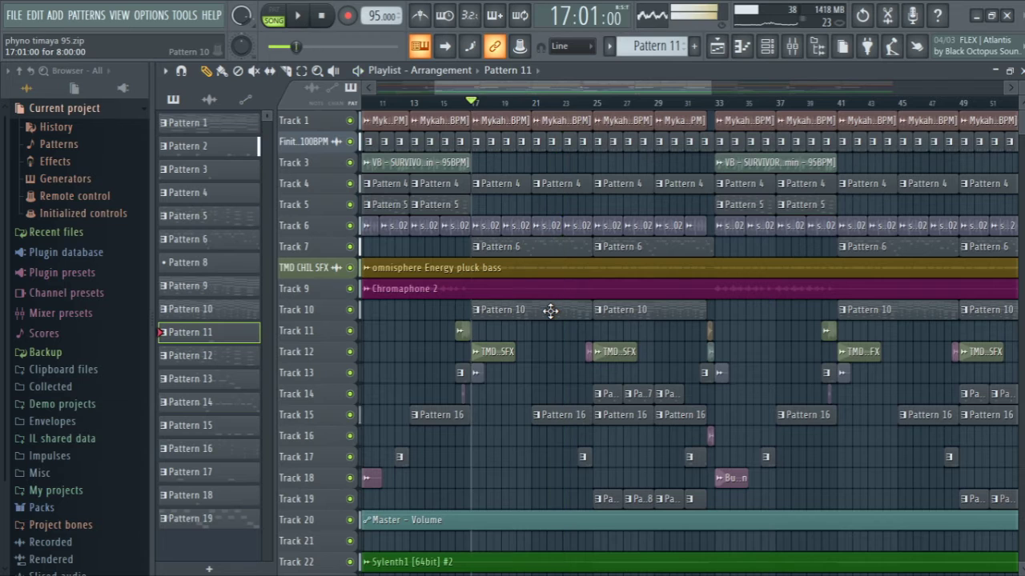
Step: Examine the Lounge Lizard EP-4 #2 chords of Pattern 10 on Track 10, and return to the whole arrangement in the playlist
{"action": "double_click", "coordinate": [550, 310]}
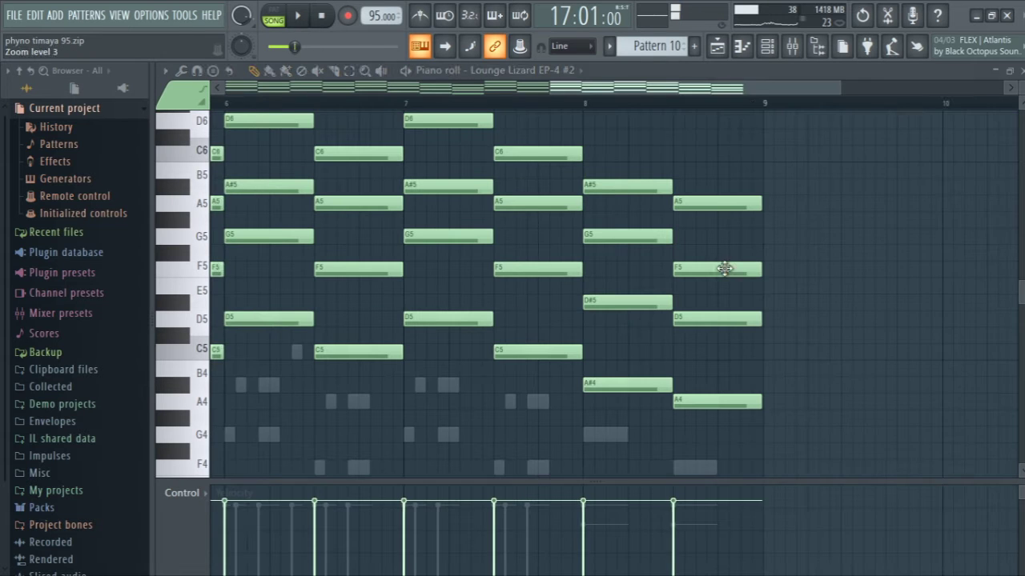
{"action": "left_click", "coordinate": [1021, 71]}
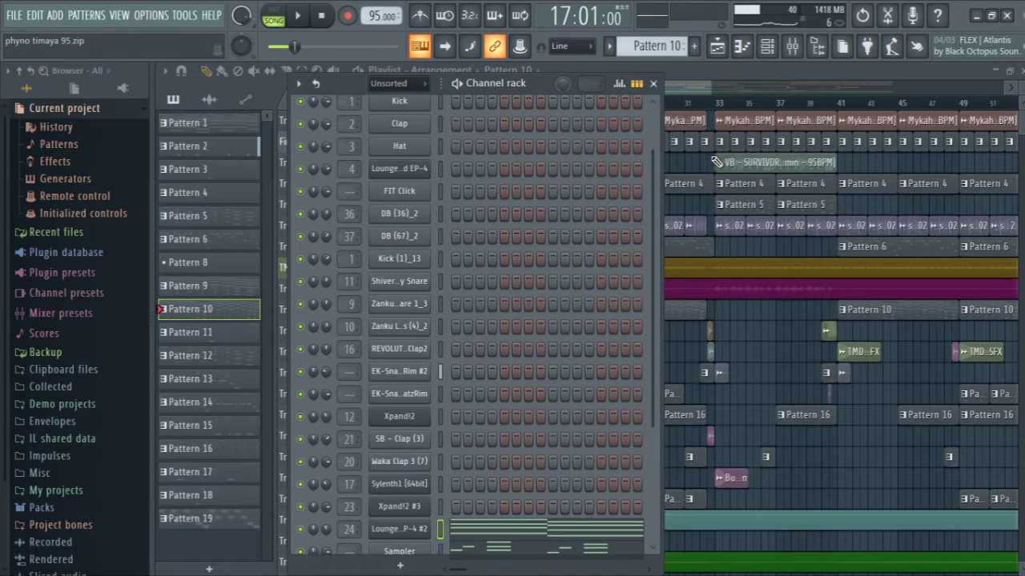
{"action": "left_click", "coordinate": [721, 70]}
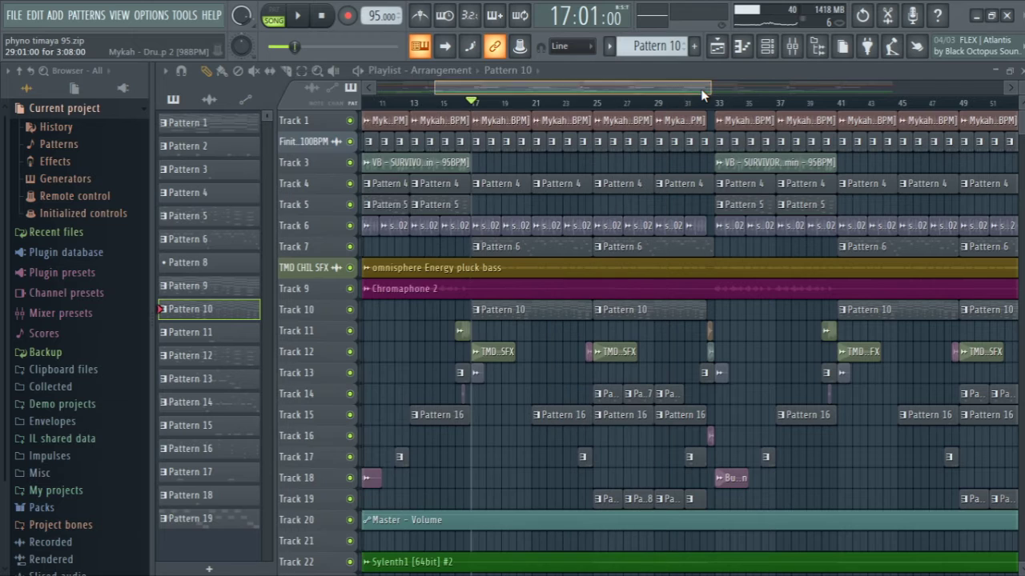
{"action": "left_click", "coordinate": [318, 71]}
{"action": "right_click", "coordinate": [471, 290]}
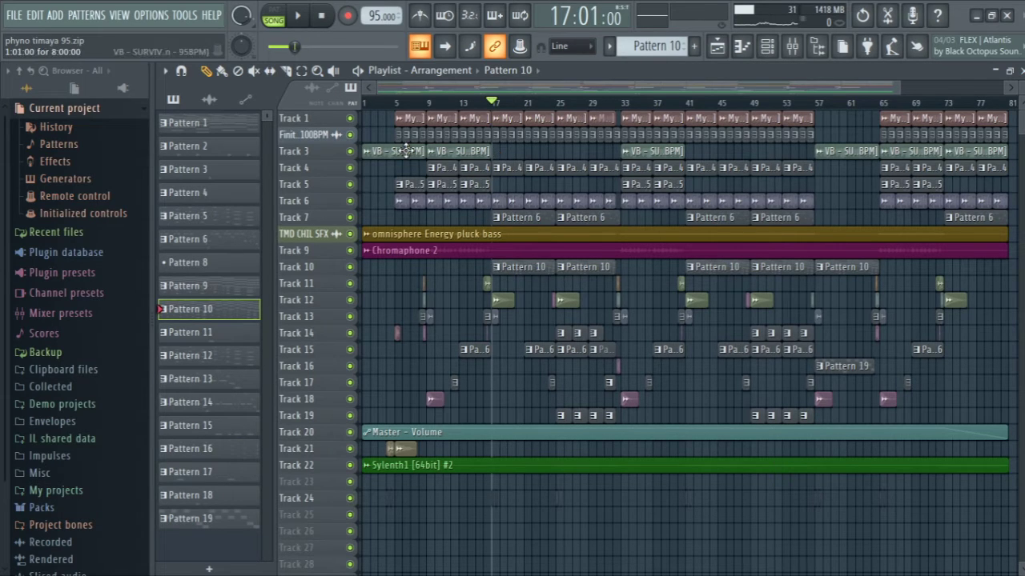
Step: Play Pattern 10's Lounge Lizard EP-4 #2 chords in pattern mode with all eight bars in view, and close the piano roll
{"action": "double_click", "coordinate": [523, 268]}
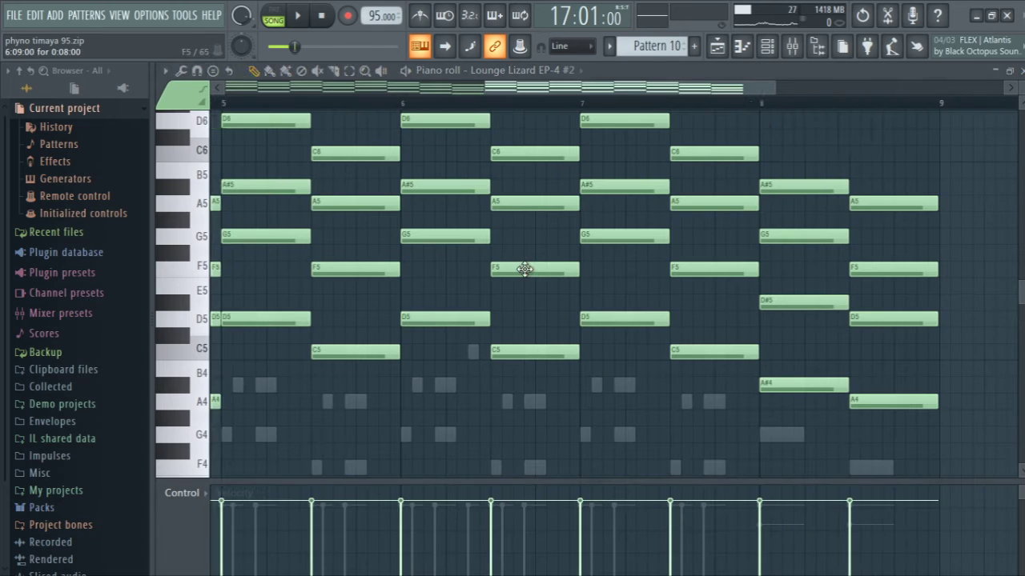
{"action": "left_click", "coordinate": [1021, 71]}
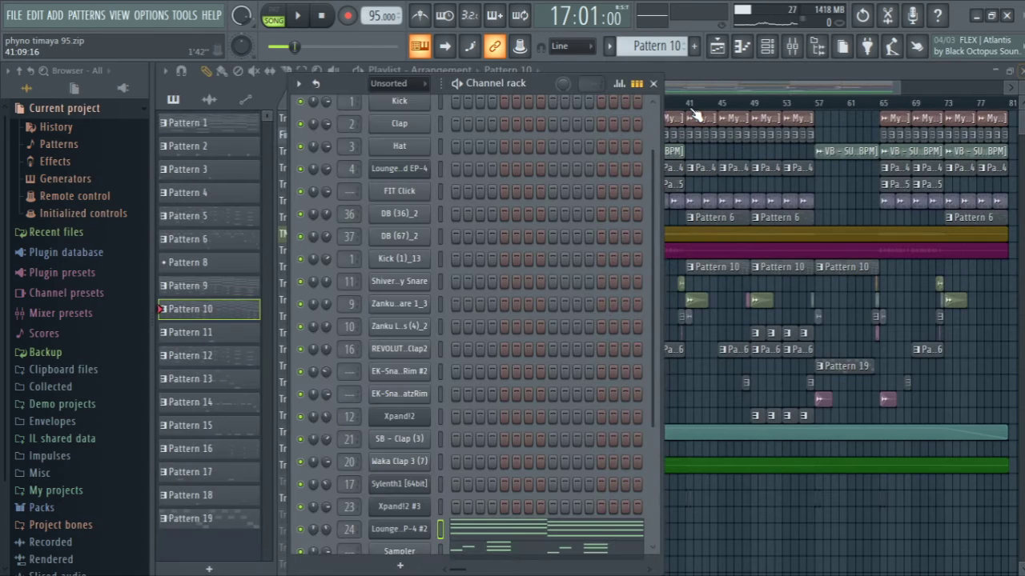
{"action": "left_click_drag", "start_coordinate": [650, 271], "coordinate": [650, 399]}
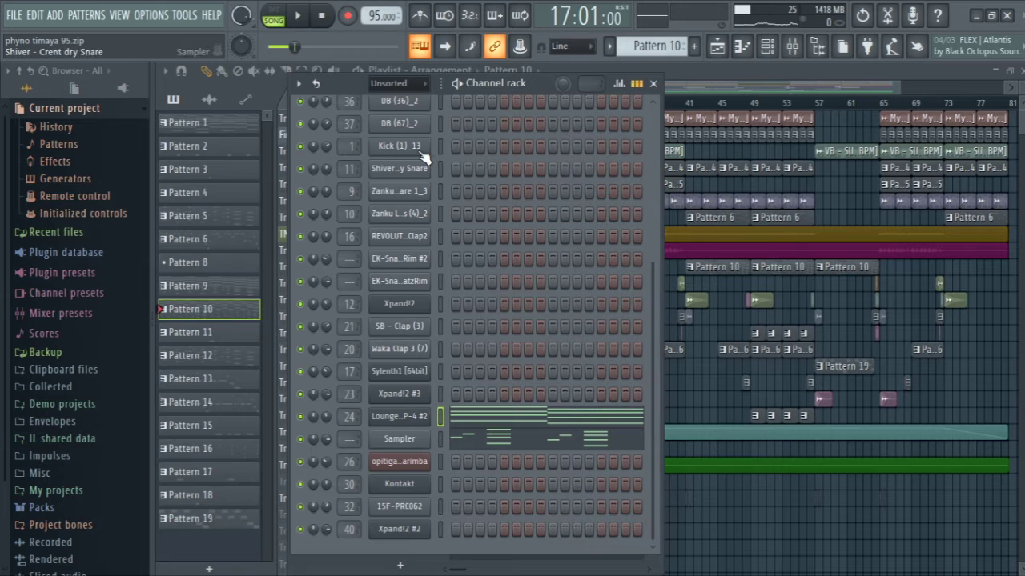
{"action": "left_click", "coordinate": [273, 14]}
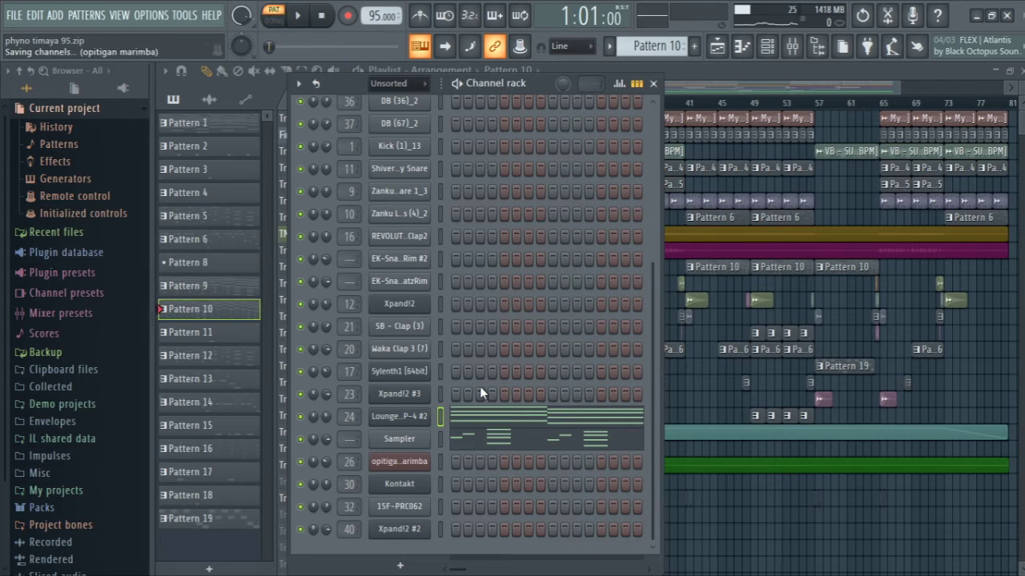
{"action": "left_click", "coordinate": [488, 417]}
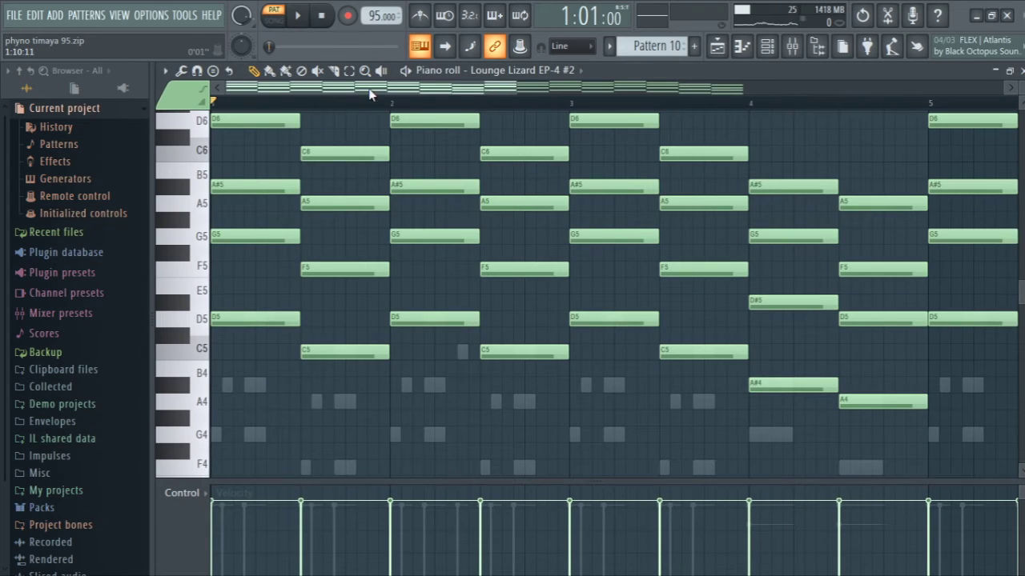
{"action": "right_click", "coordinate": [531, 254]}
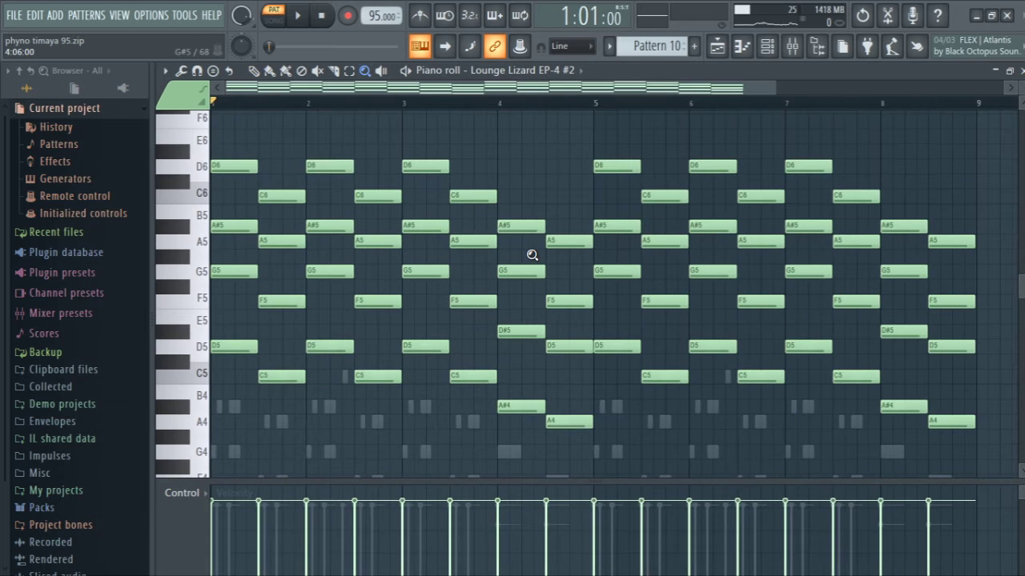
{"action": "key", "text": "space"}
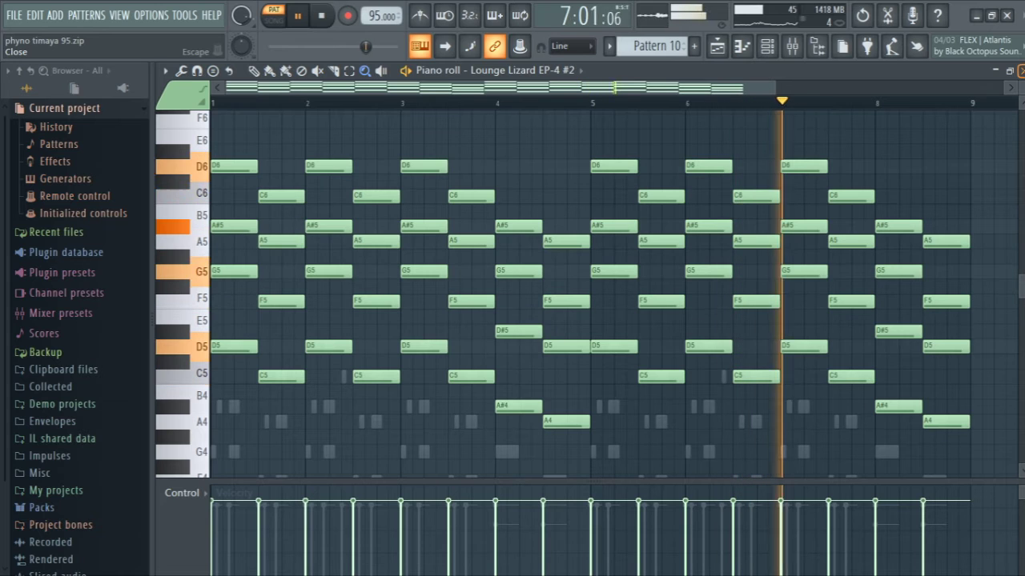
{"action": "key", "text": "space"}
{"action": "left_click", "coordinate": [1021, 71]}
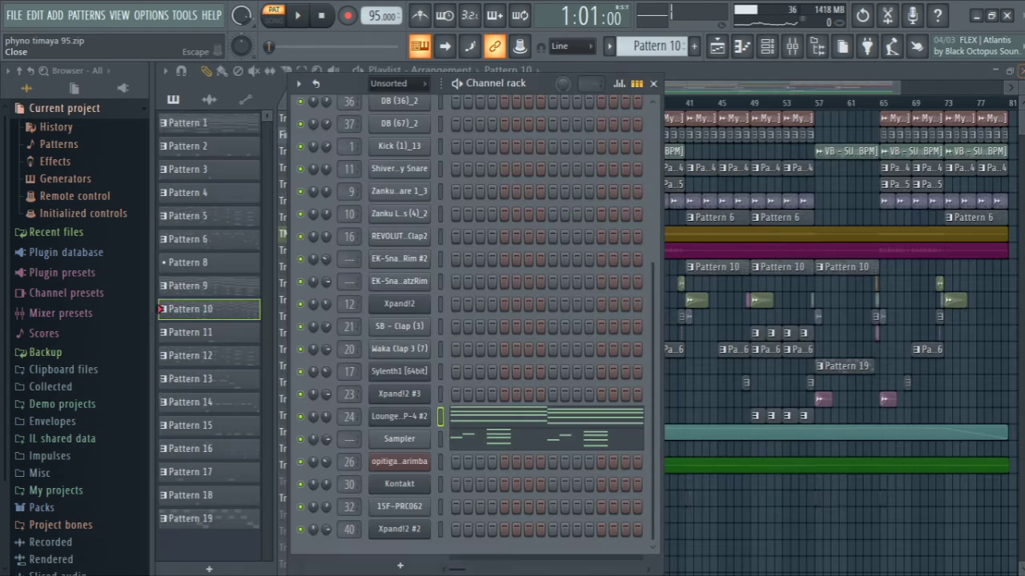
Step: Examine the Lounge Lizard EP-4 #2 instrument with its Fruity parametric EQ 2 and Fruity Reeverb 2 mixer effects, and return to the playlist
{"action": "left_click", "coordinate": [416, 415]}
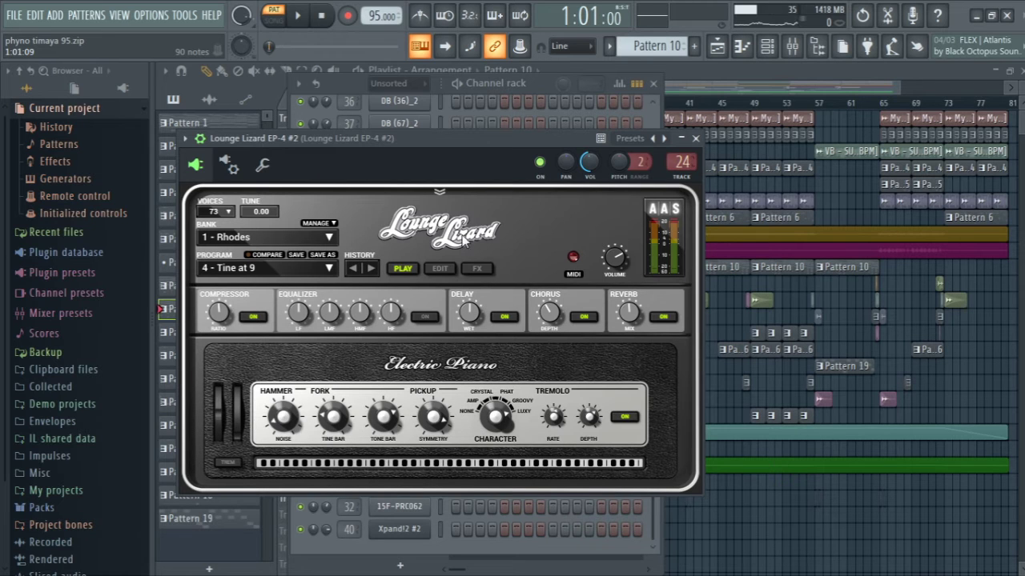
{"action": "left_click", "coordinate": [840, 50]}
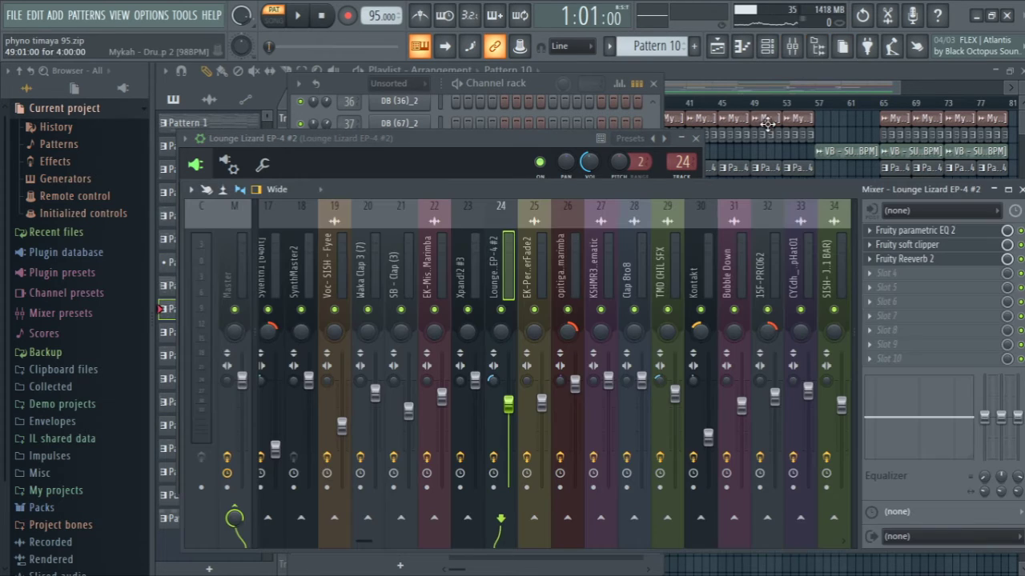
{"action": "left_click", "coordinate": [920, 231]}
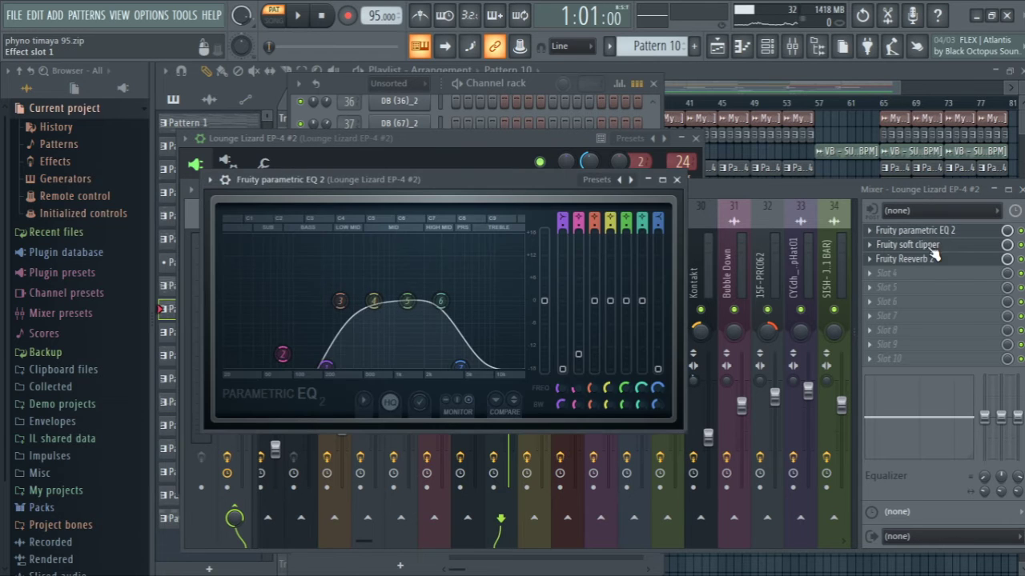
{"action": "left_click", "coordinate": [928, 258]}
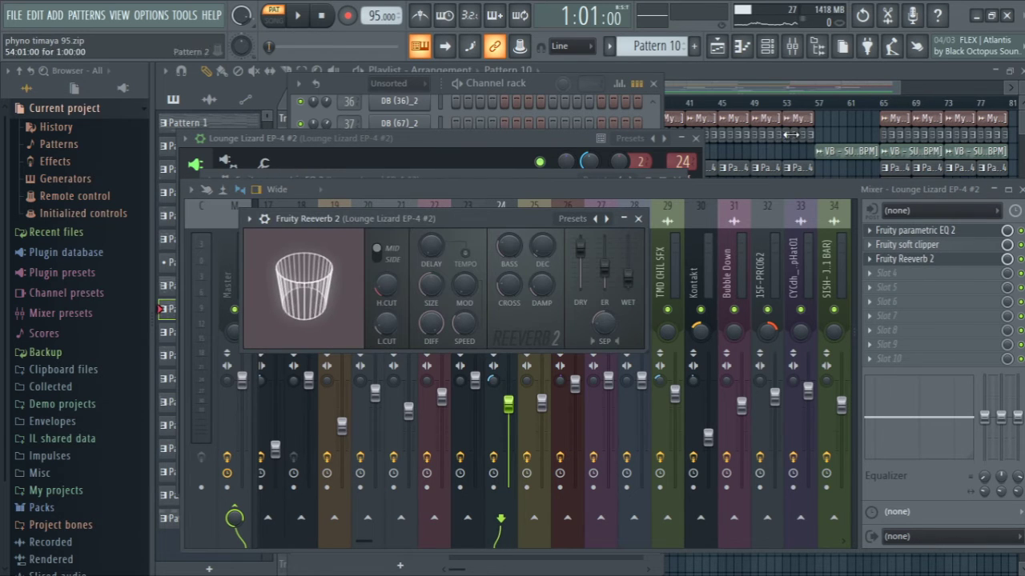
{"action": "left_click", "coordinate": [729, 72]}
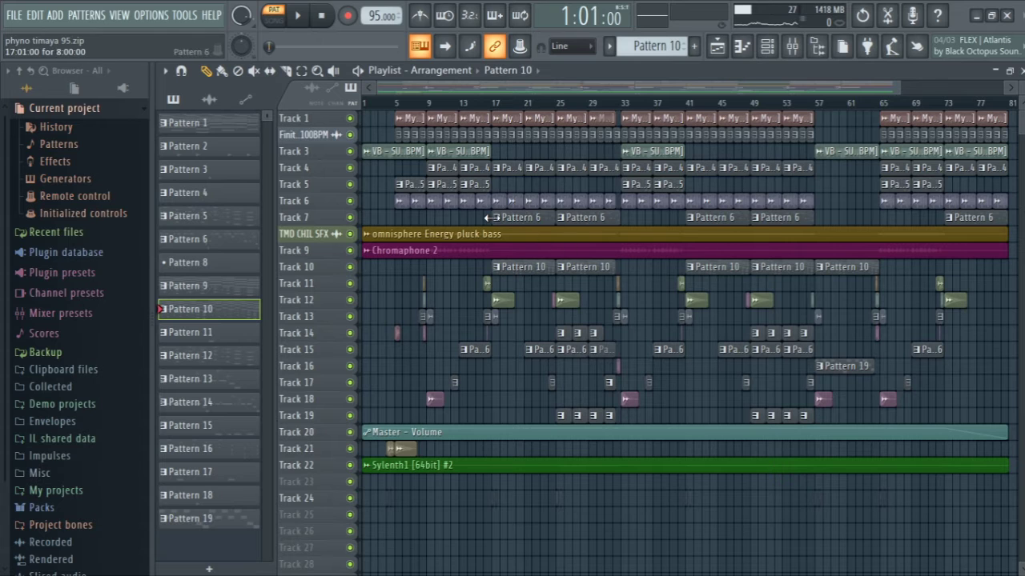
Step: Examine Pattern 6's notes on Track 7 and its Sylenth1 instrument, and play the melody in pattern mode
{"action": "left_click_drag", "start_coordinate": [488, 213], "coordinate": [592, 340]}
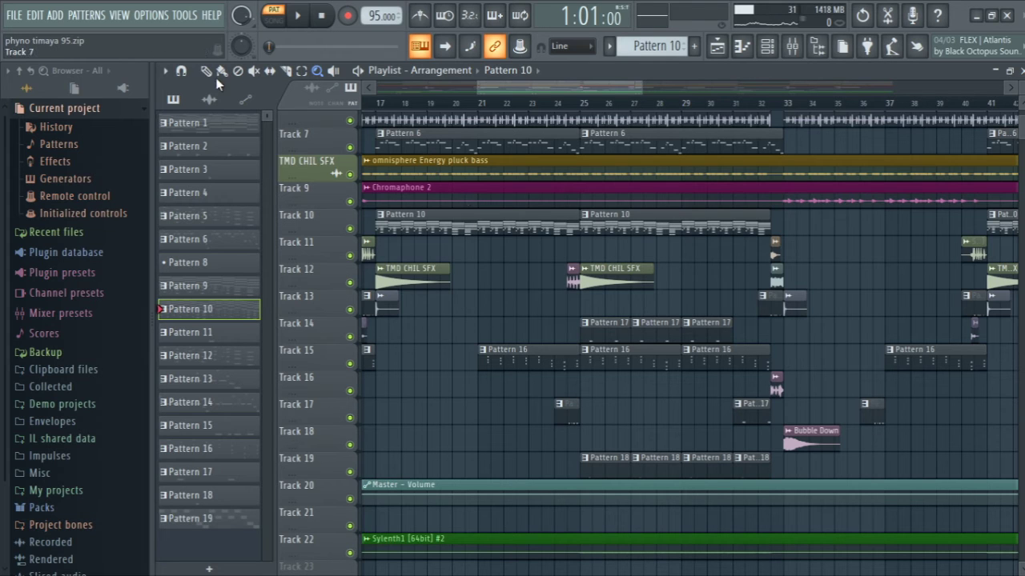
{"action": "double_click", "coordinate": [475, 147]}
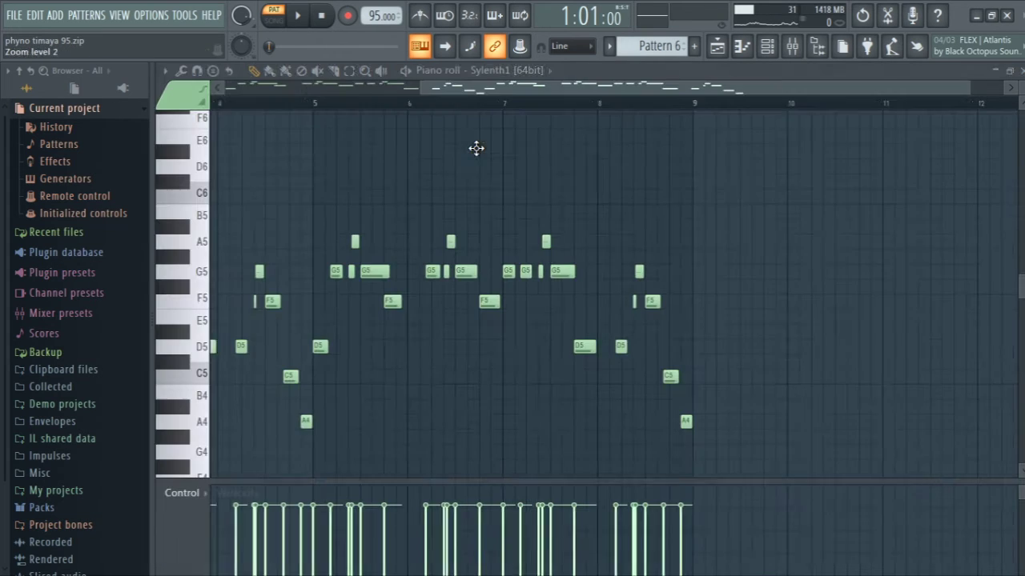
{"action": "left_click", "coordinate": [1022, 71]}
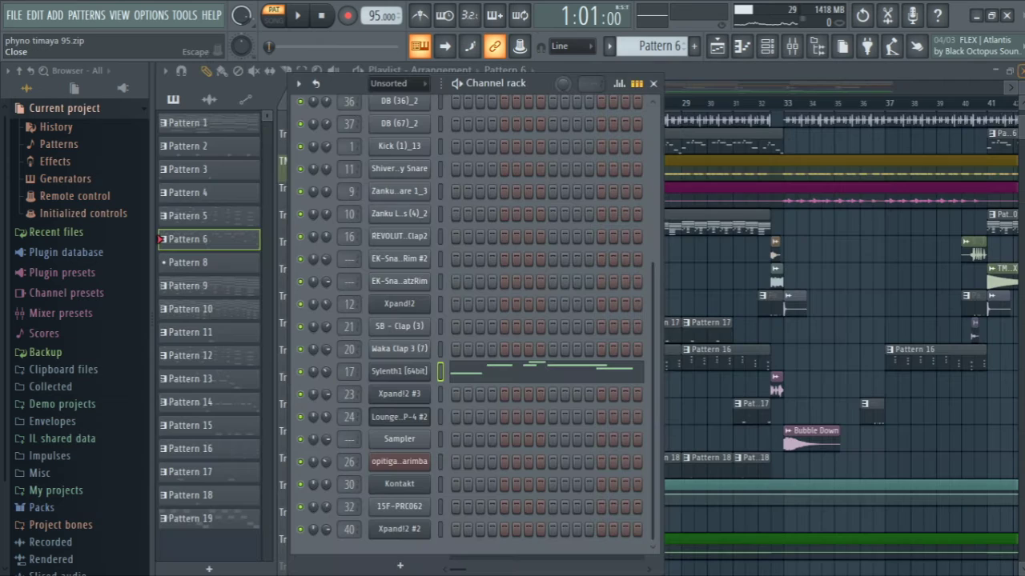
{"action": "left_click", "coordinate": [395, 374]}
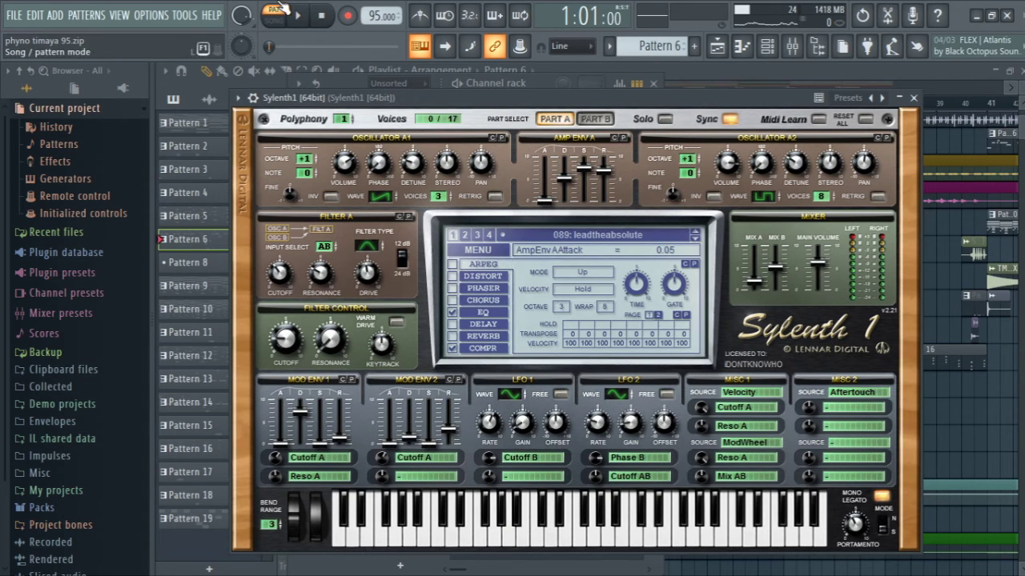
{"action": "left_click", "coordinate": [309, 21]}
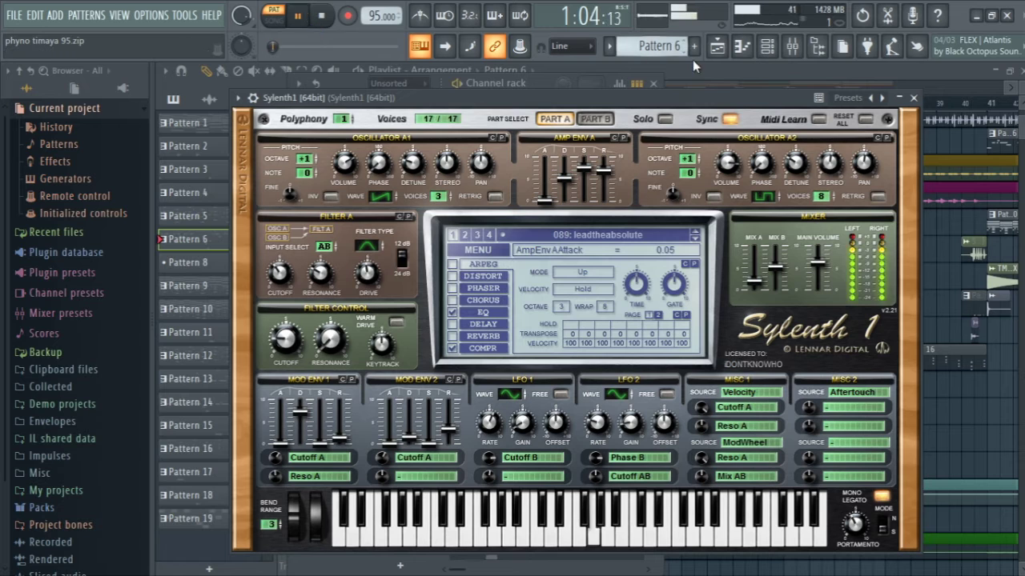
{"action": "left_click", "coordinate": [718, 48]}
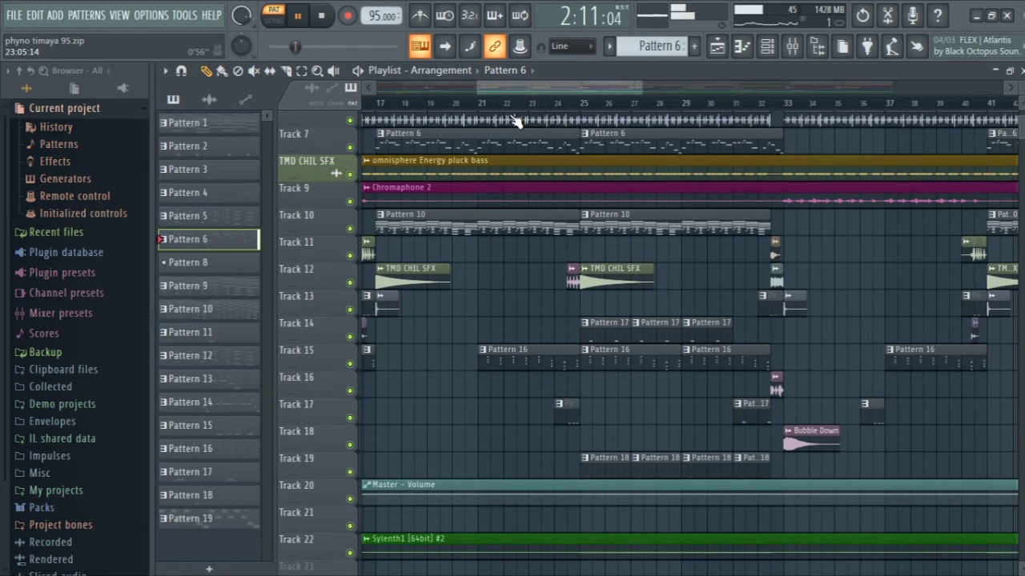
Step: Solo Track 7, unmute Track 10 alongside it, and play both in song mode from bar 17
{"action": "right_click", "coordinate": [349, 148]}
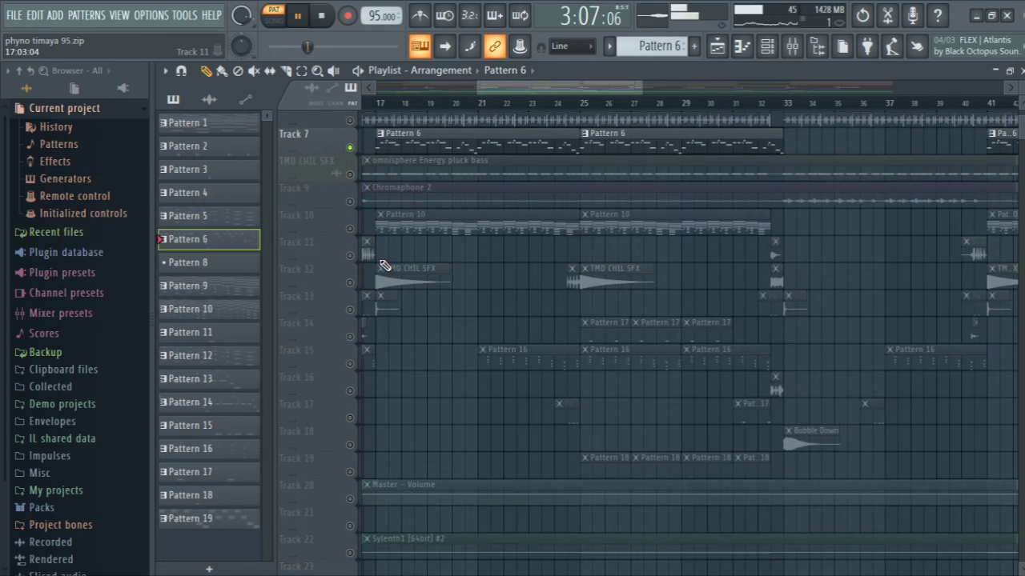
{"action": "left_click", "coordinate": [350, 229]}
{"action": "left_click", "coordinate": [380, 103]}
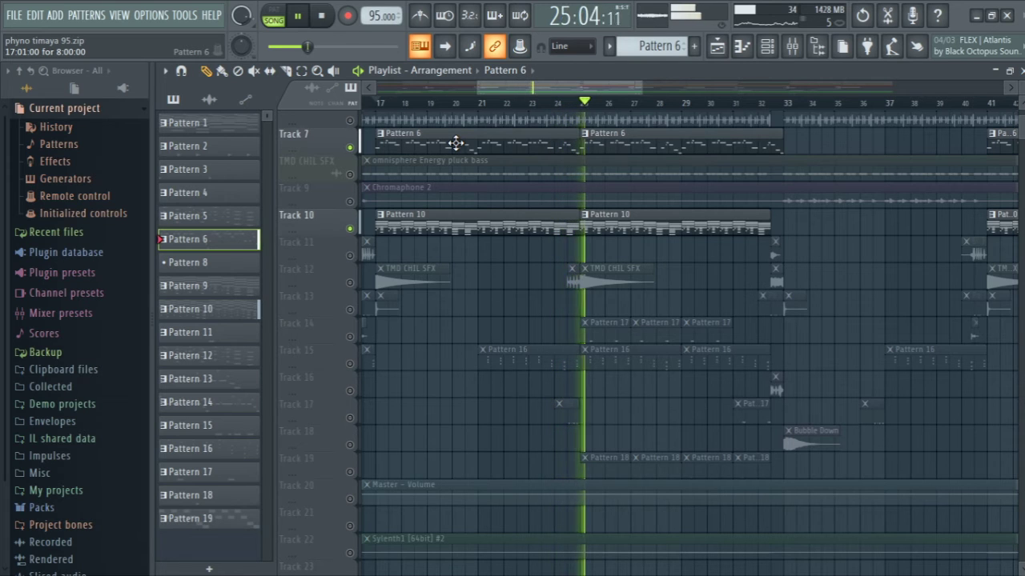
Step: Examine Pattern 6's notes and the Sylenth1 instrument with its detailed settings while the soloed tracks play
{"action": "double_click", "coordinate": [462, 148]}
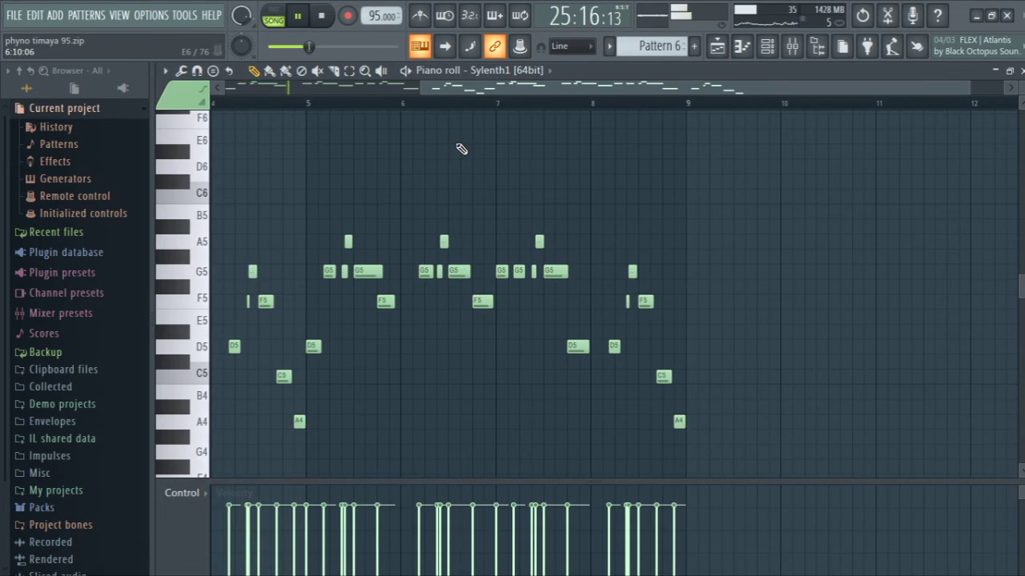
{"action": "key", "text": "F7"}
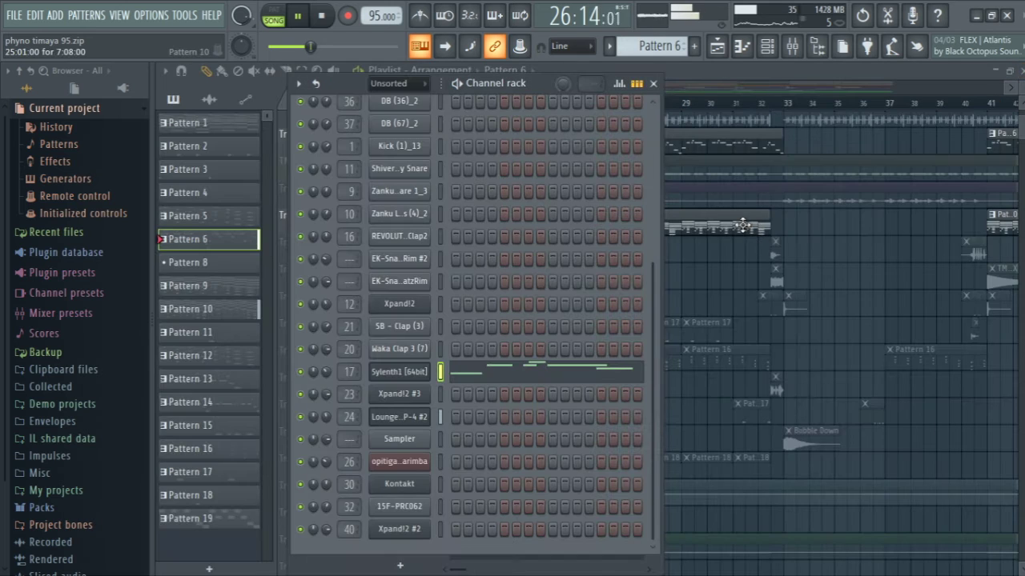
{"action": "left_click", "coordinate": [391, 382]}
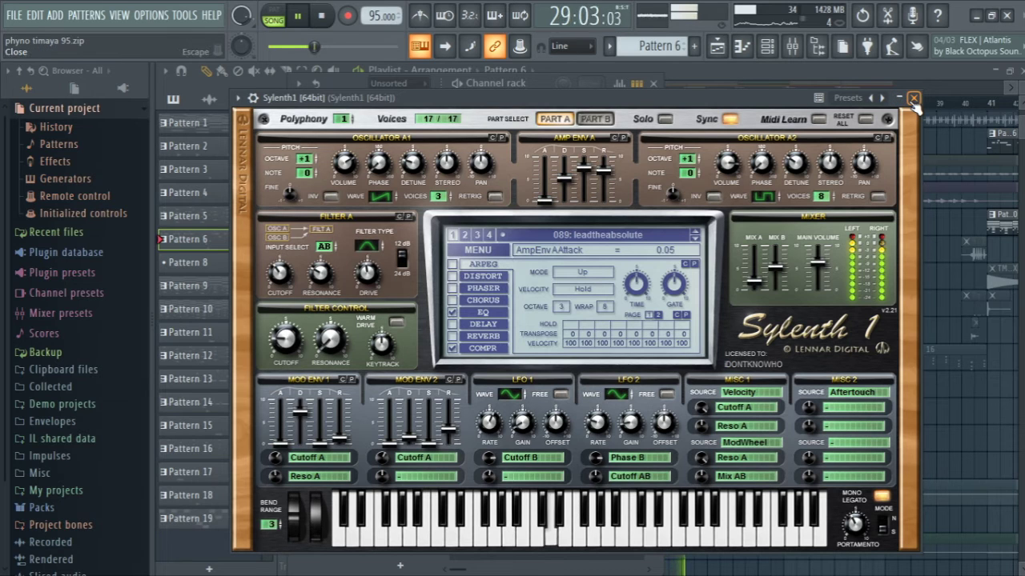
{"action": "left_click", "coordinate": [251, 98]}
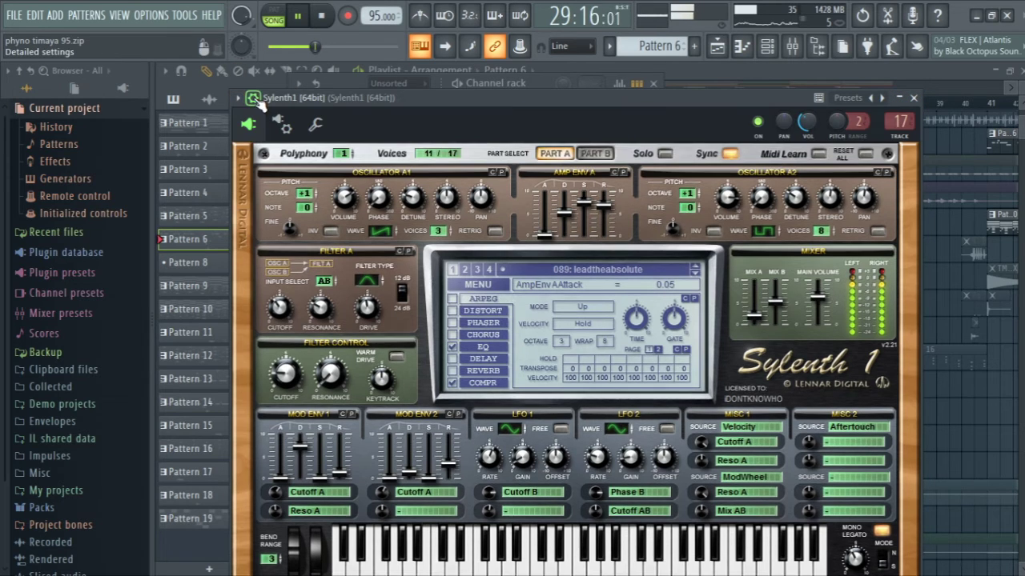
{"action": "left_click", "coordinate": [913, 97]}
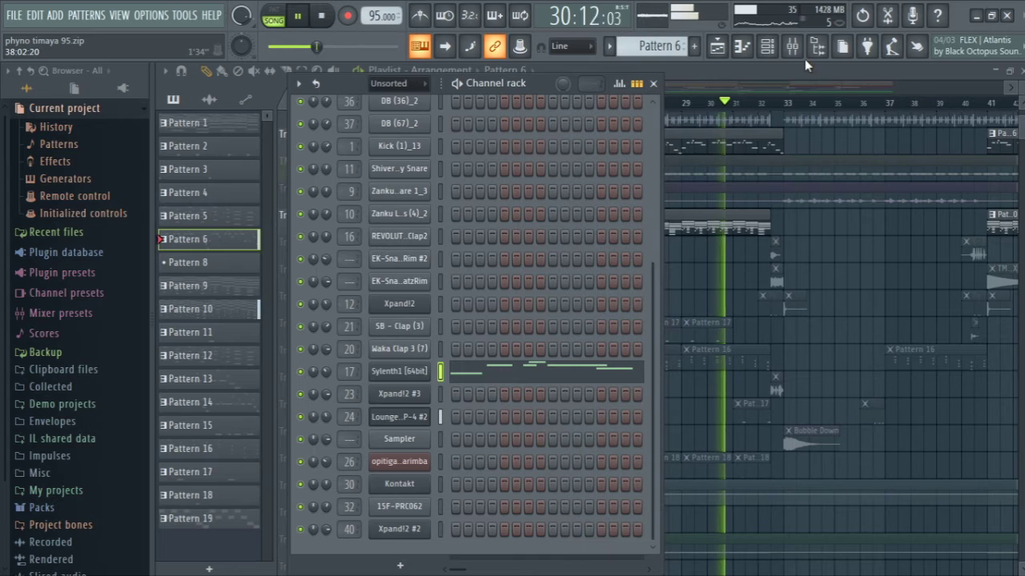
Step: Examine the Sylenth1 mixer track's Fruity parametric EQ 2 and Fruity Flangus effects, stop playback, and return to the playlist
{"action": "key", "text": "F9"}
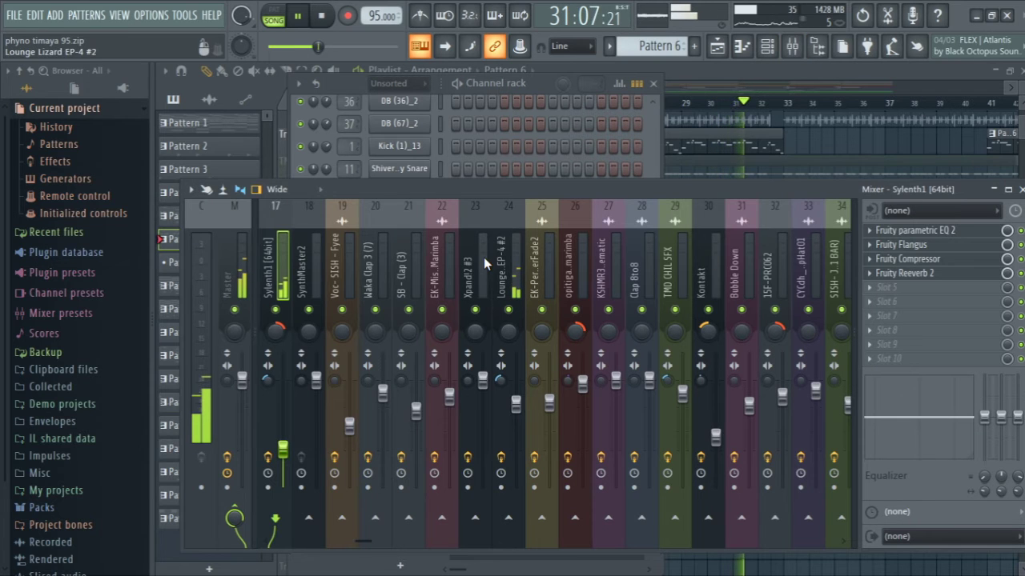
{"action": "left_click", "coordinate": [923, 233]}
{"action": "key", "text": "Escape"}
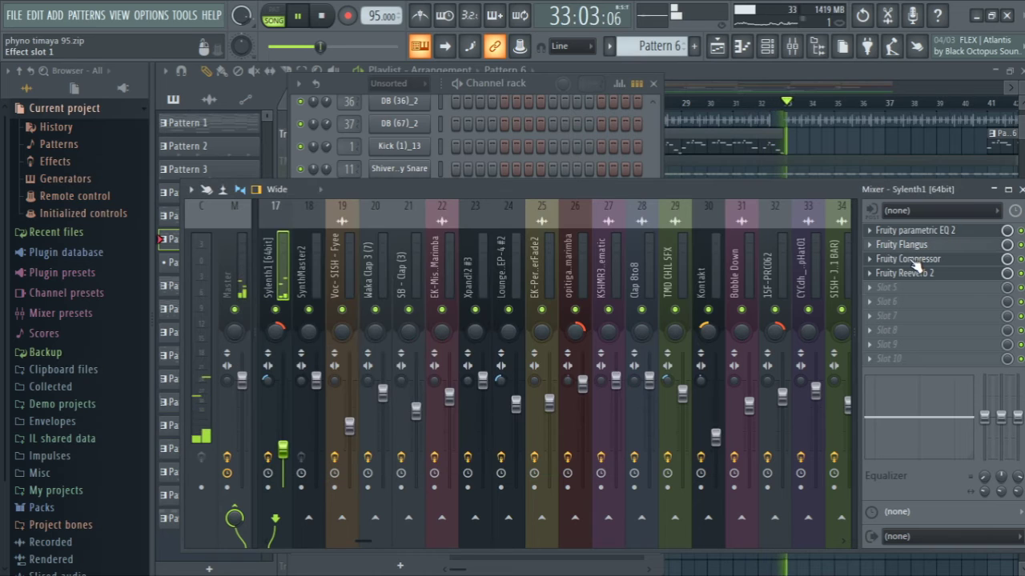
{"action": "key", "text": "space"}
{"action": "left_click", "coordinate": [902, 245]}
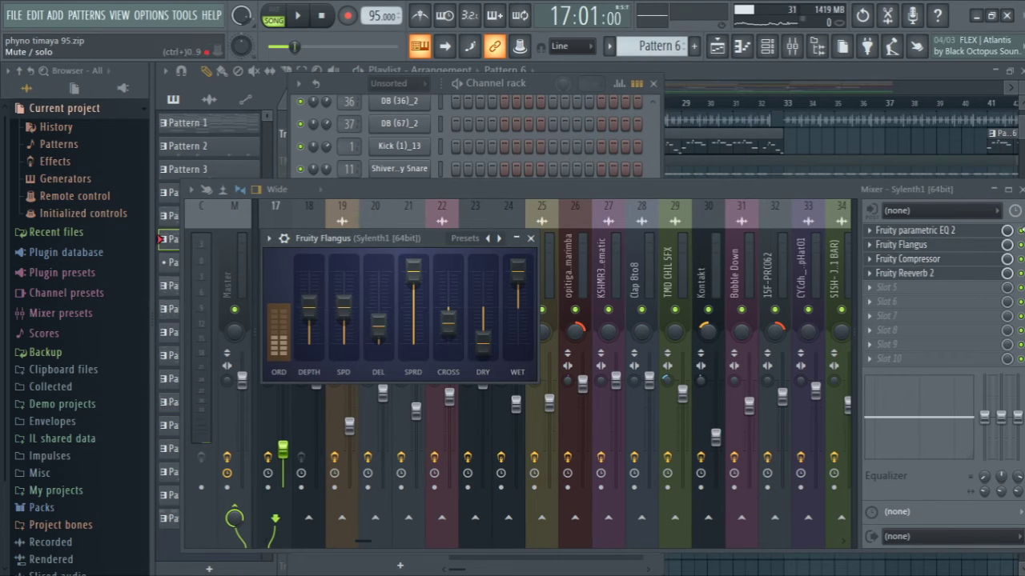
{"action": "left_click", "coordinate": [774, 61]}
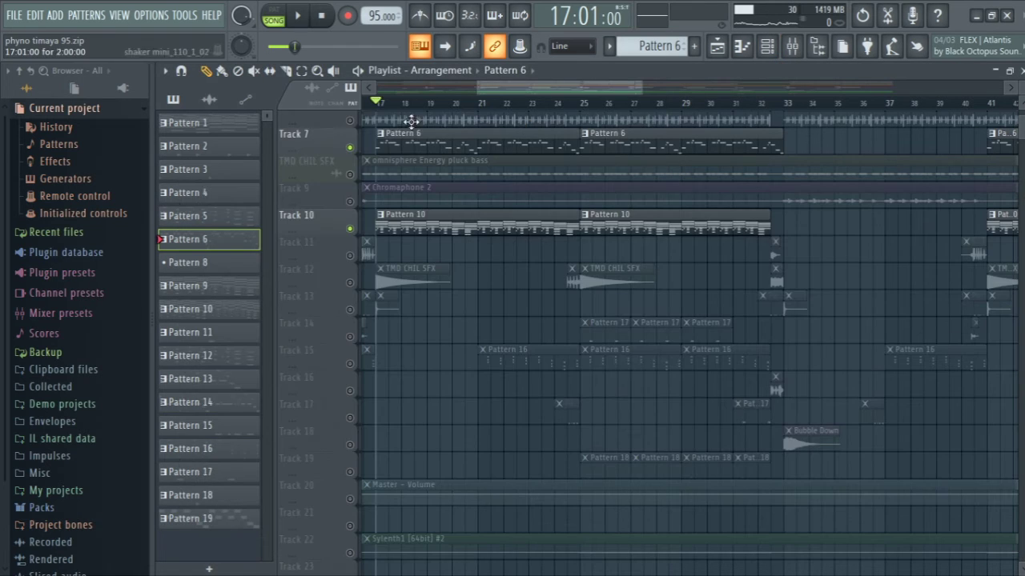
Step: Audition soloed Tracks 7 and 10 from bar 17 with the Sylenth1 mixer track in view, and close the mixer
{"action": "left_click", "coordinate": [790, 48]}
{"action": "key", "text": "space"}
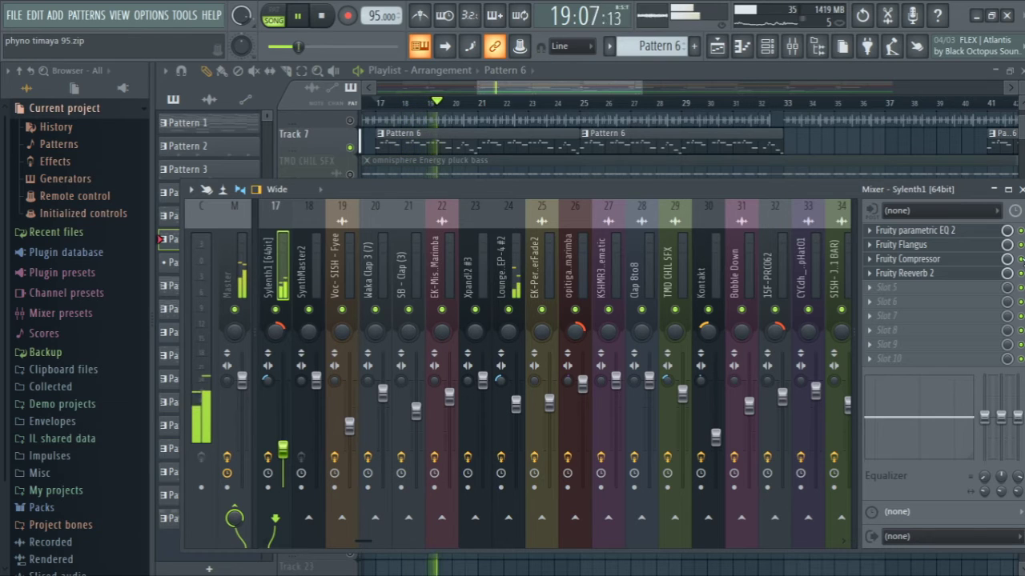
{"action": "key", "text": "space"}
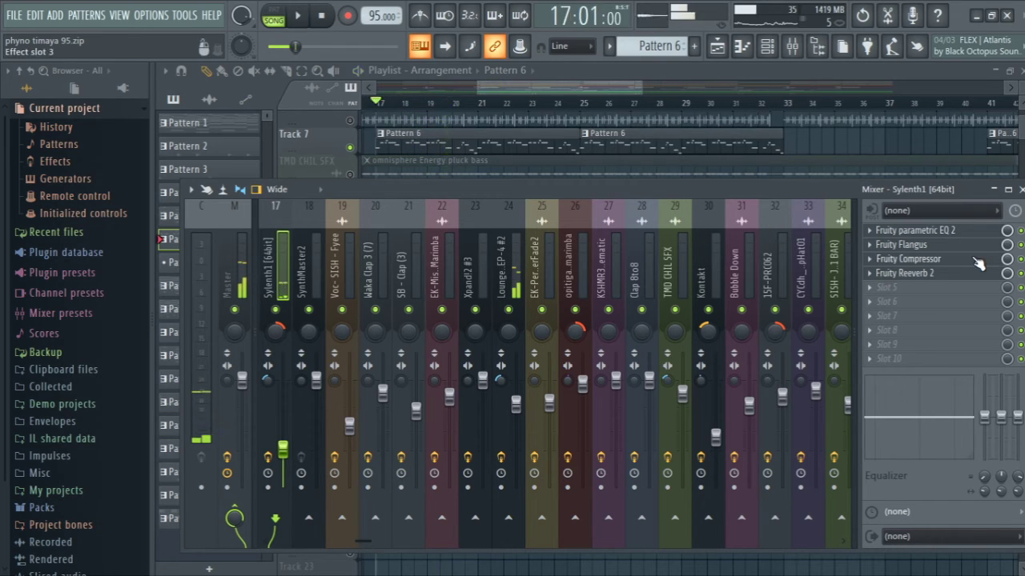
{"action": "key", "text": "F9"}
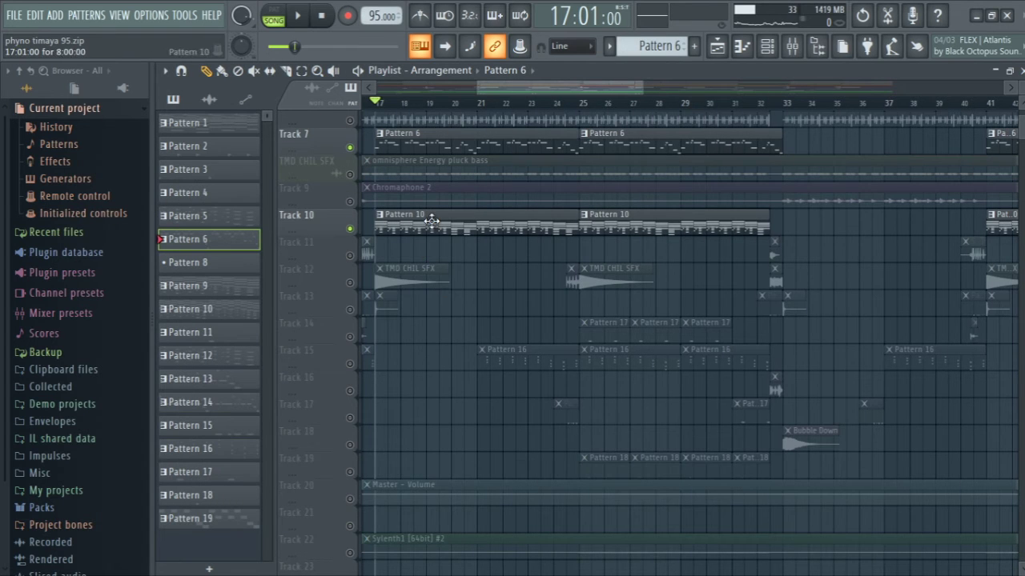
Step: Unmute all playlist tracks and play the full arrangement from bar 17 into bar 26
{"action": "right_click", "coordinate": [500, 250]}
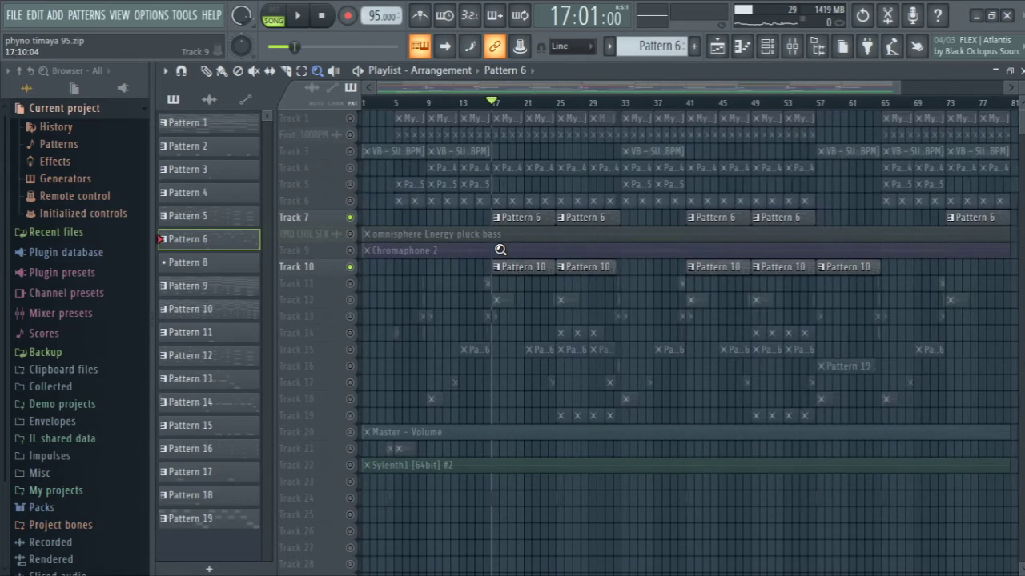
{"action": "right_click", "coordinate": [350, 187]}
{"action": "key", "text": "space"}
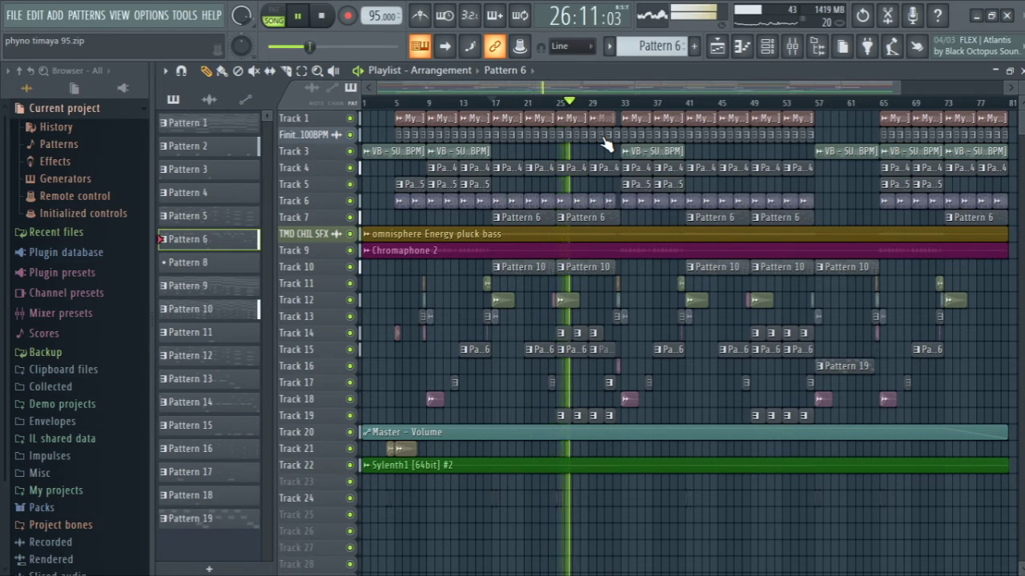
Step: Examine the Sylenth1 #2 audio clip on Track 22 up close while the full arrangement plays, and stop playback
{"action": "left_click", "coordinate": [318, 70]}
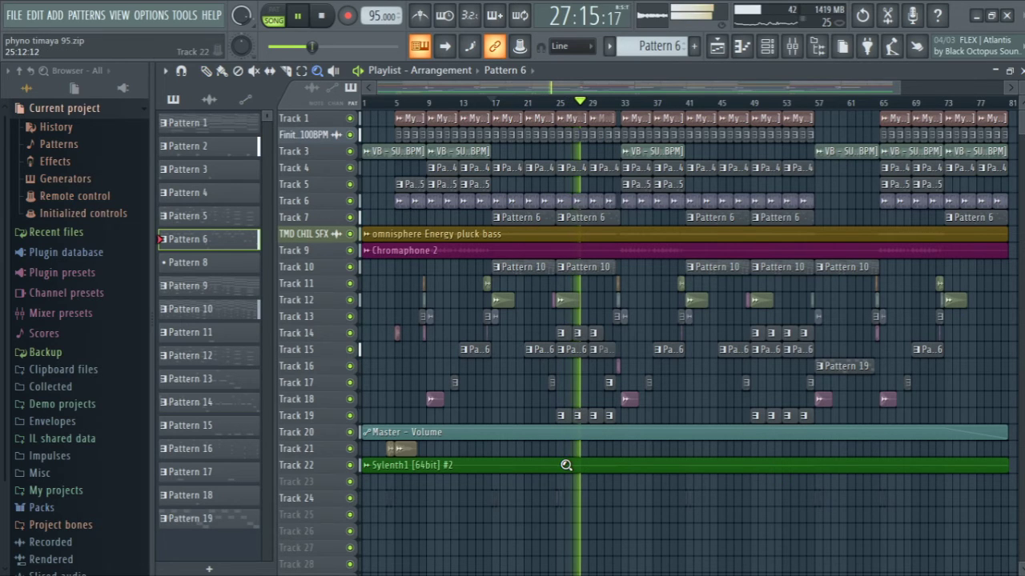
{"action": "left_click", "coordinate": [590, 412]}
{"action": "left_click", "coordinate": [558, 425]}
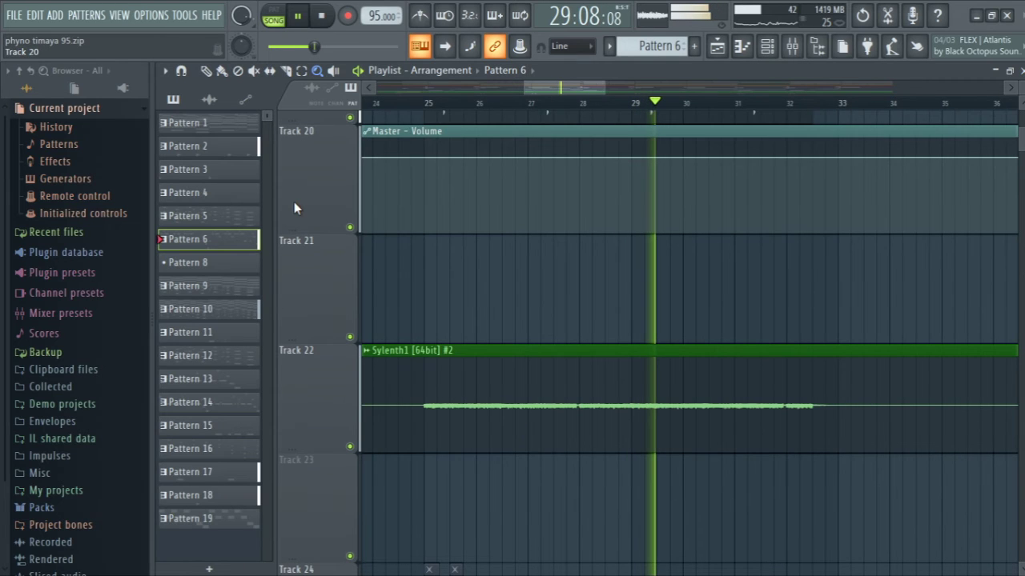
{"action": "key", "text": "p"}
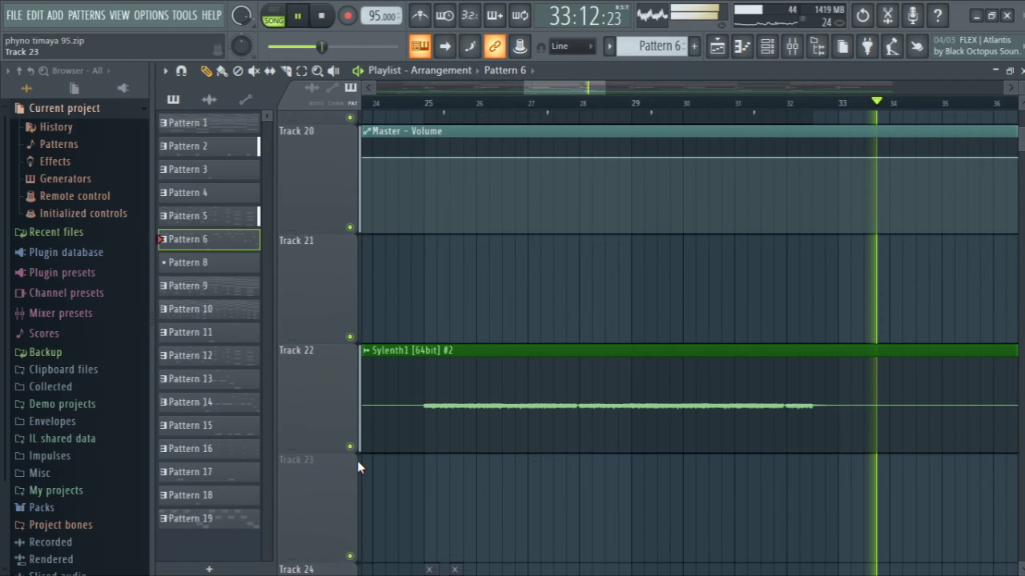
{"action": "key", "text": "space"}
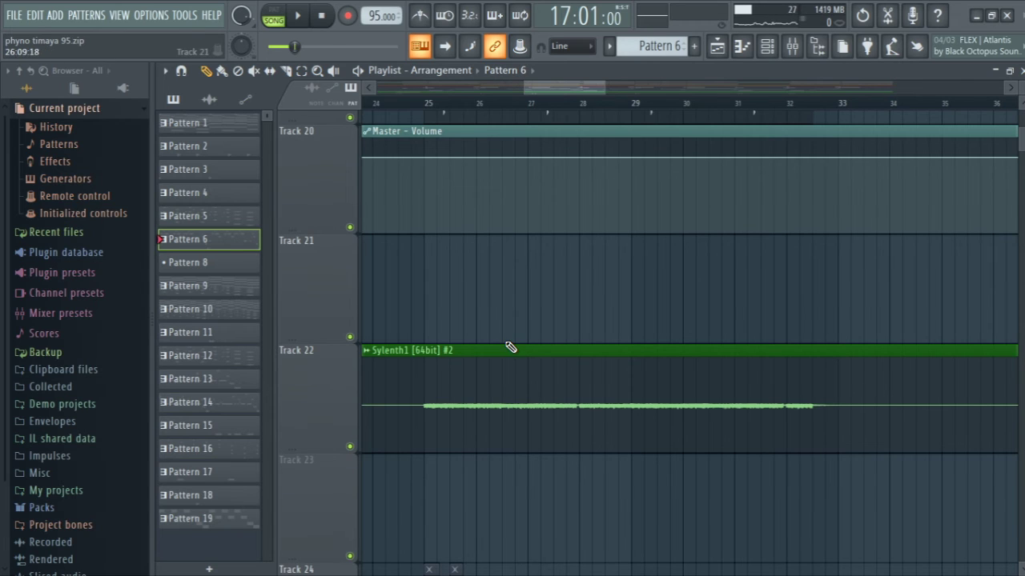
Step: Audition Track 22's Sylenth1 #2 clip soloed from bar 25, stop playback, and unmute all the playlist tracks
{"action": "left_click", "coordinate": [426, 105]}
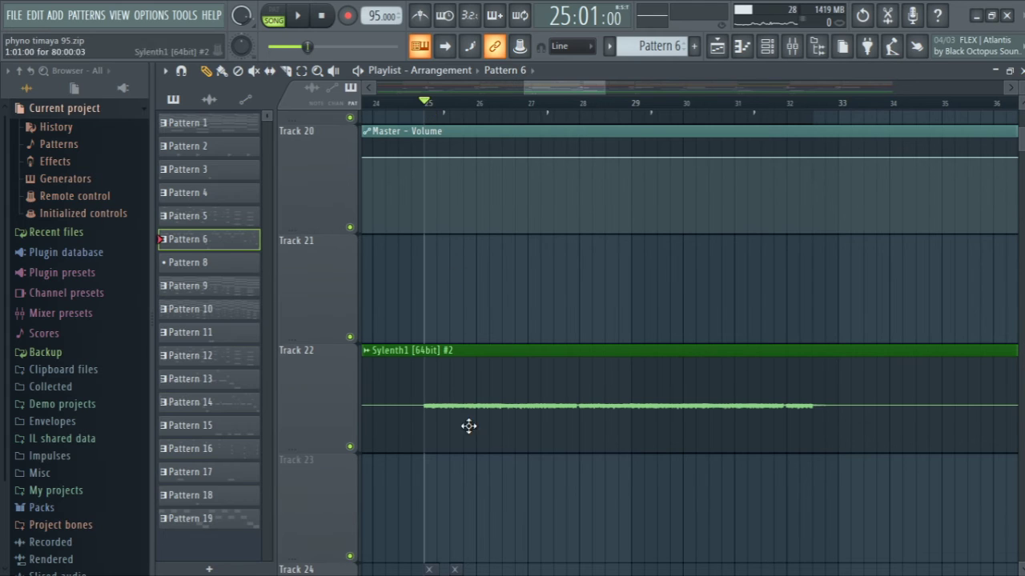
{"action": "key", "text": "space"}
{"action": "right_click", "coordinate": [350, 446]}
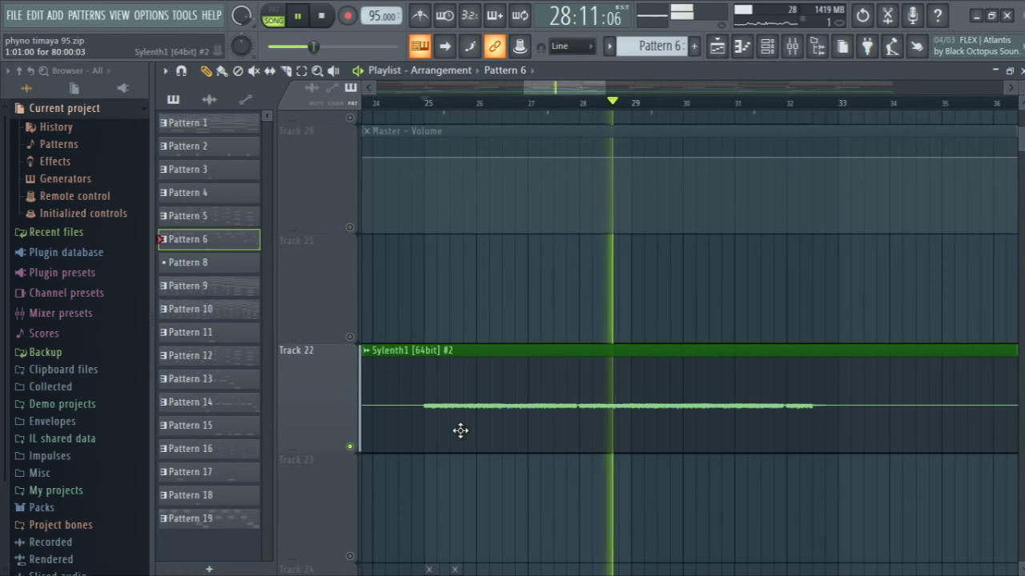
{"action": "key", "text": "space"}
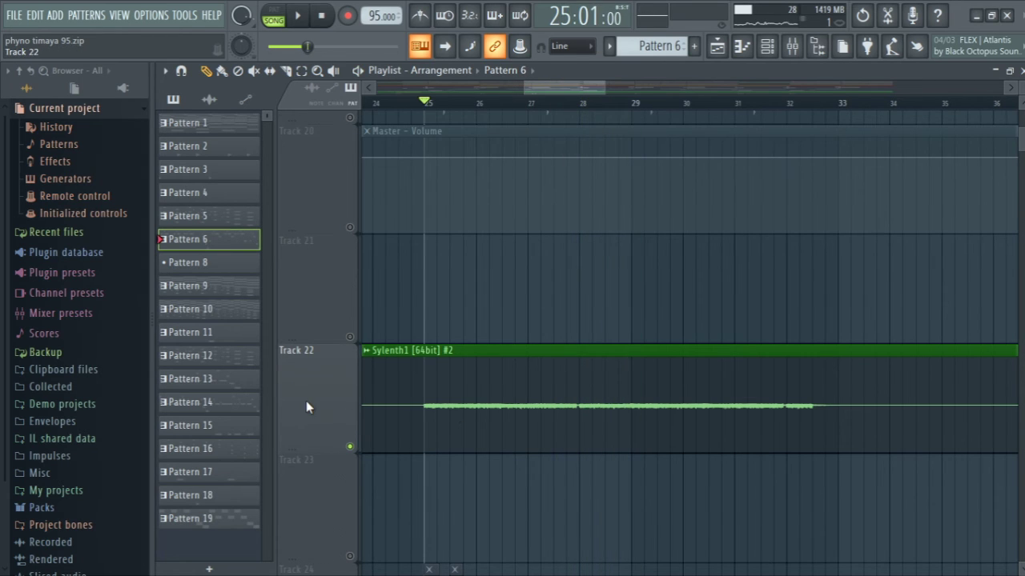
{"action": "right_click", "coordinate": [350, 447]}
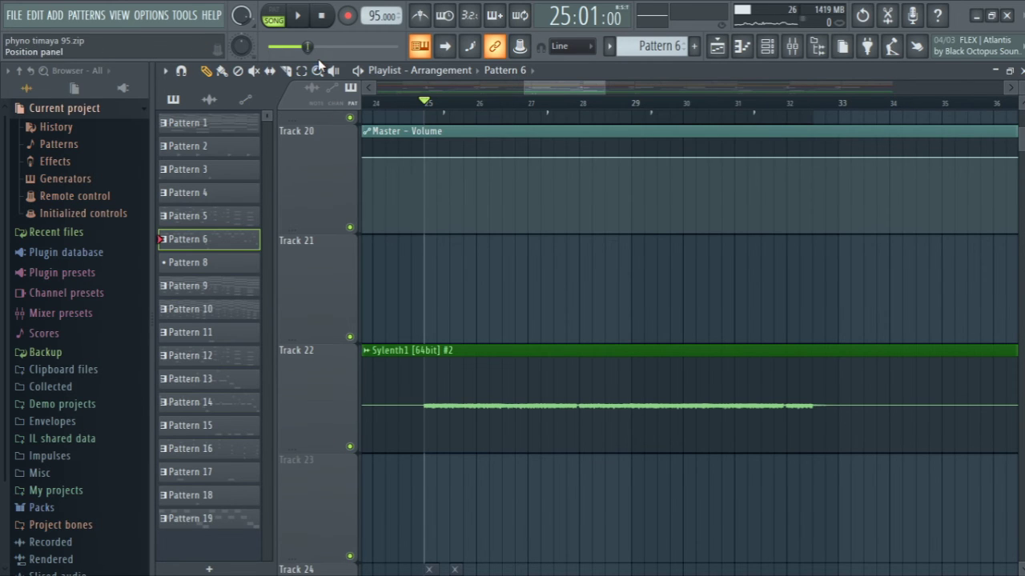
Step: Play the full arrangement briefly from bar 25 with bars 23 to 52 of Tracks 3 to 22 in view
{"action": "right_click", "coordinate": [521, 310]}
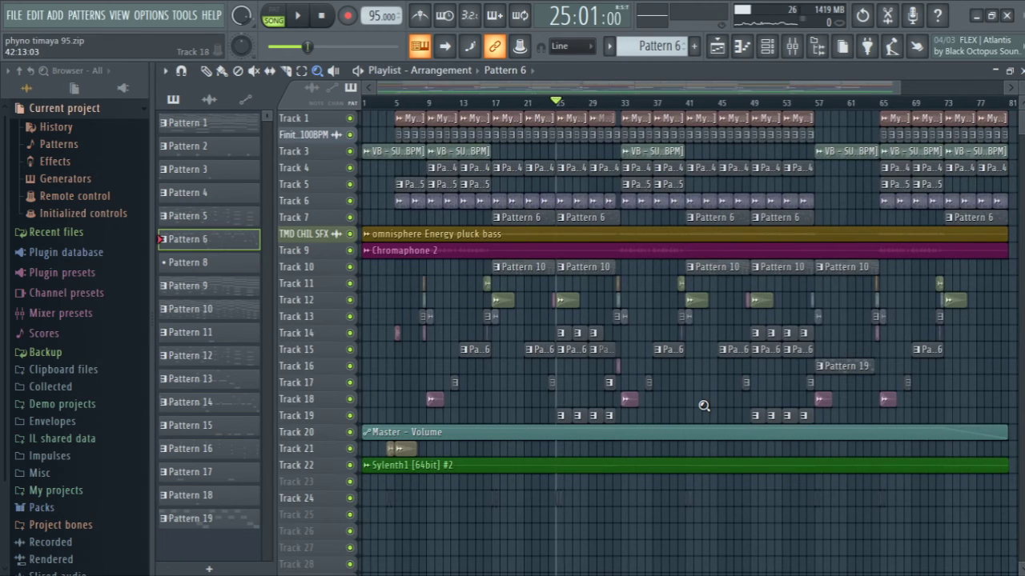
{"action": "left_click_drag", "start_coordinate": [542, 142], "coordinate": [783, 486]}
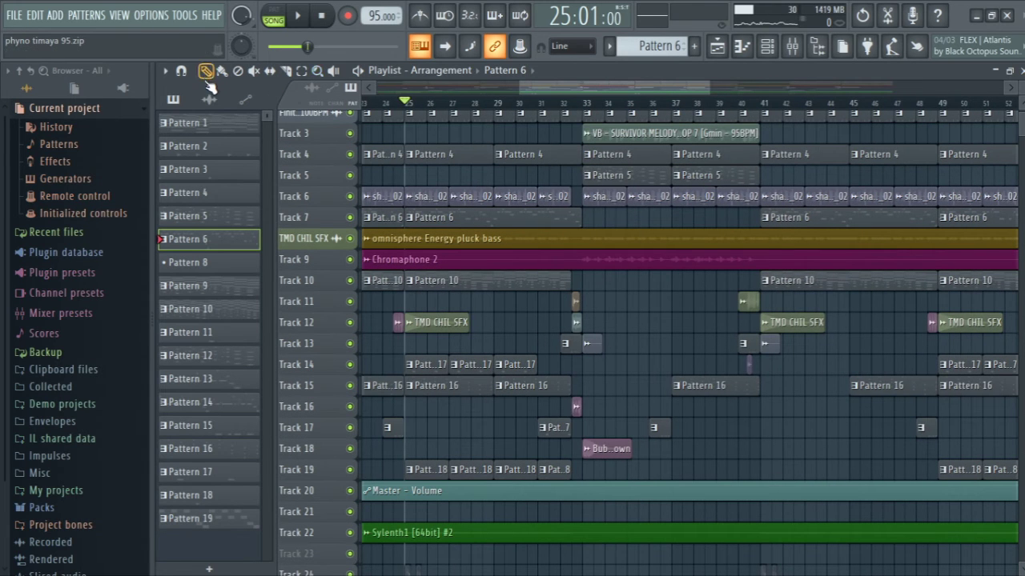
{"action": "key", "text": "space"}
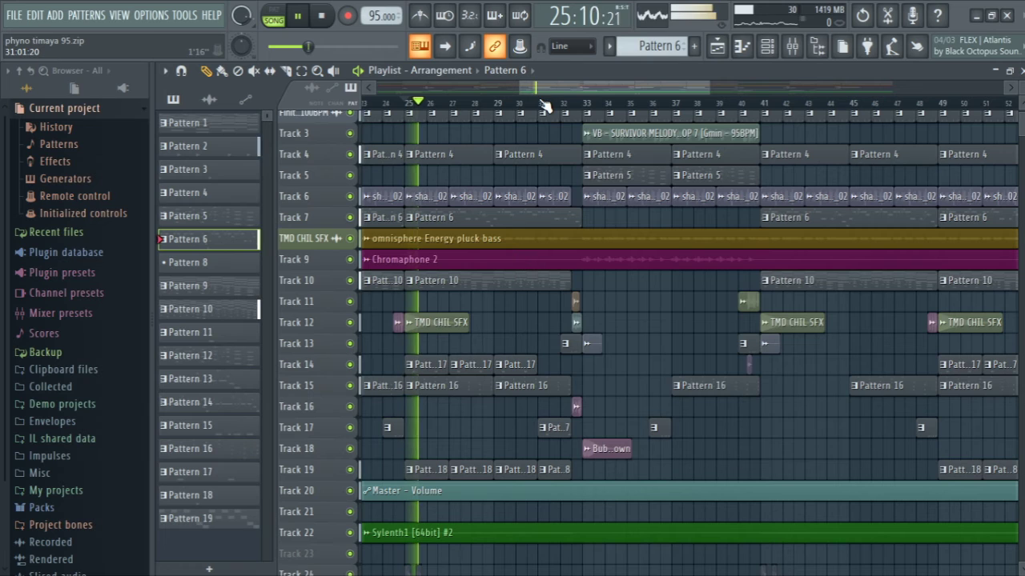
{"action": "key", "text": "space"}
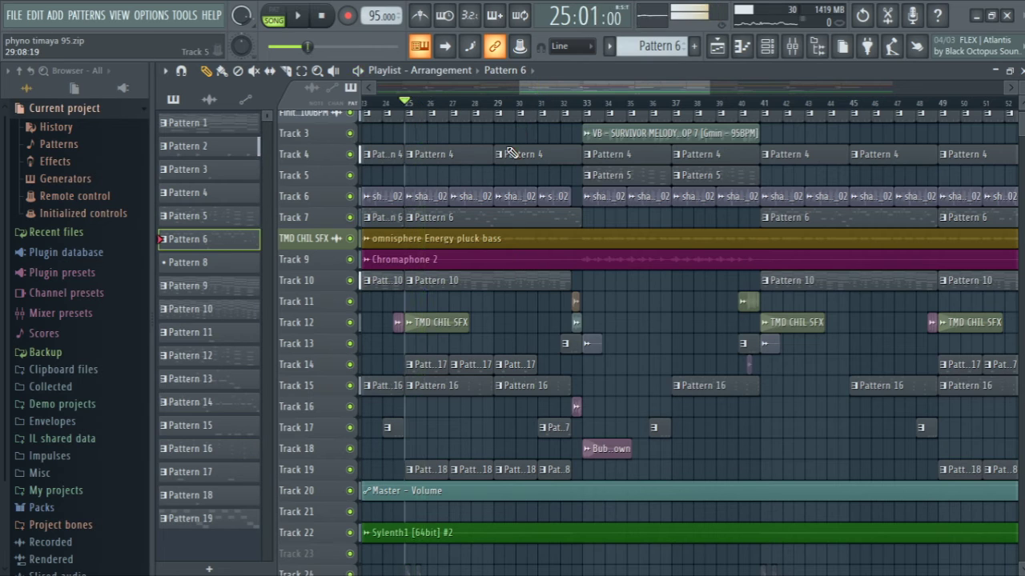
Step: Open Pattern 17 from Track 14, play it alone, and inspect the DB (36)_2 sample's channel settings
{"action": "double_click", "coordinate": [426, 361]}
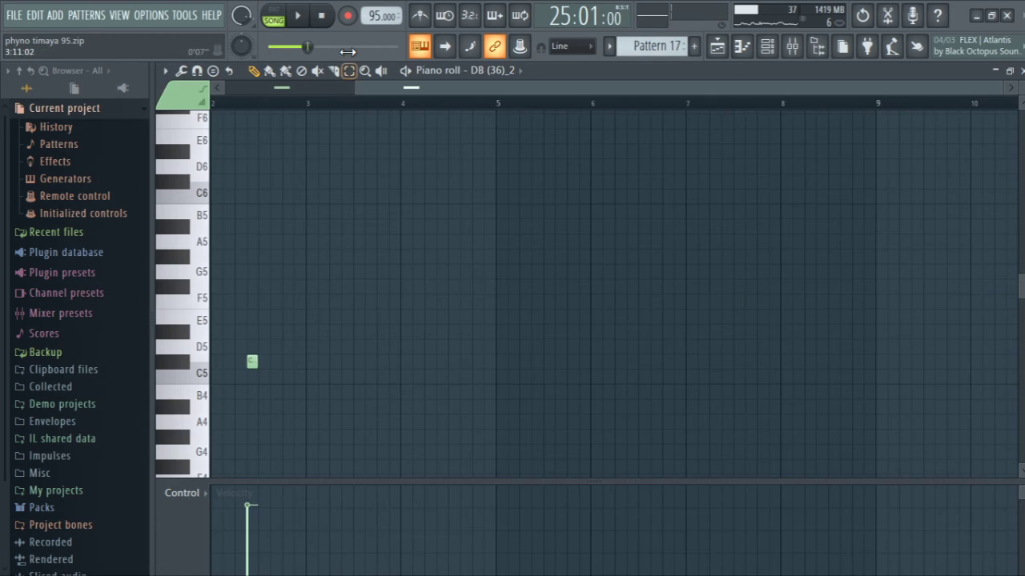
{"action": "left_click", "coordinate": [295, 15]}
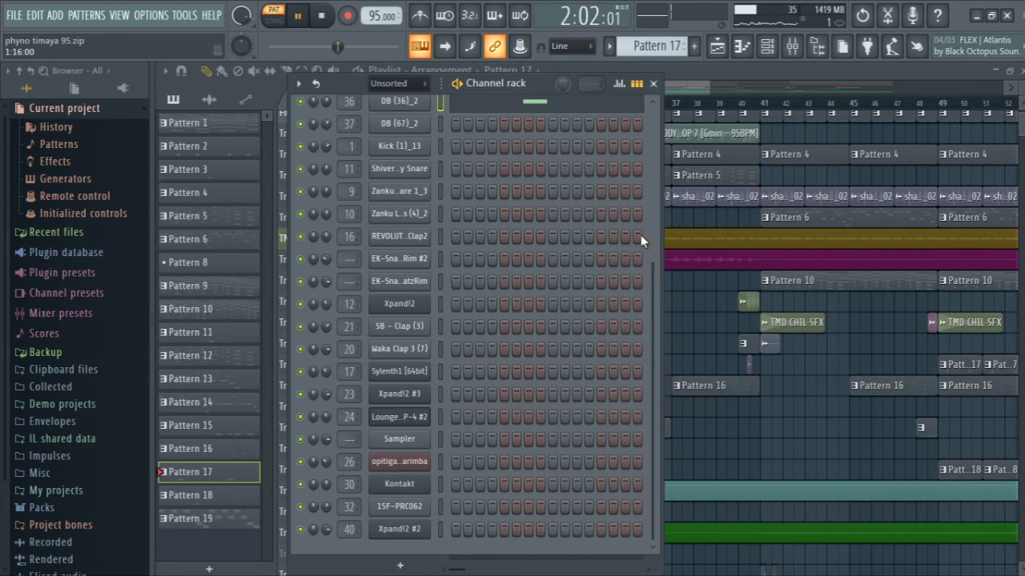
{"action": "scroll", "coordinate": [651, 155], "scroll_direction": "up", "scroll_amount": 8}
{"action": "scroll", "coordinate": [647, 217], "scroll_direction": "down", "scroll_amount": 1}
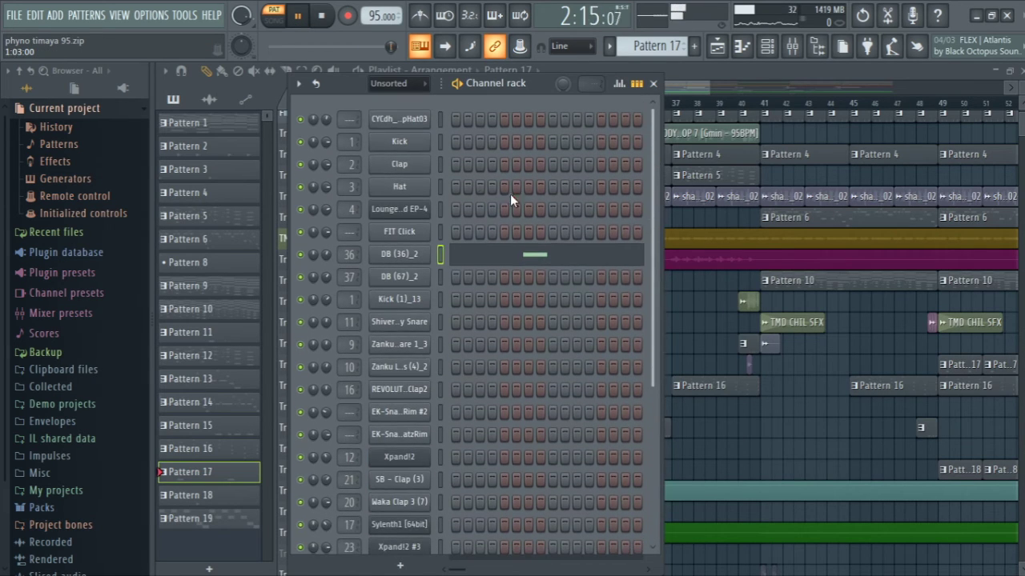
{"action": "left_click", "coordinate": [400, 254]}
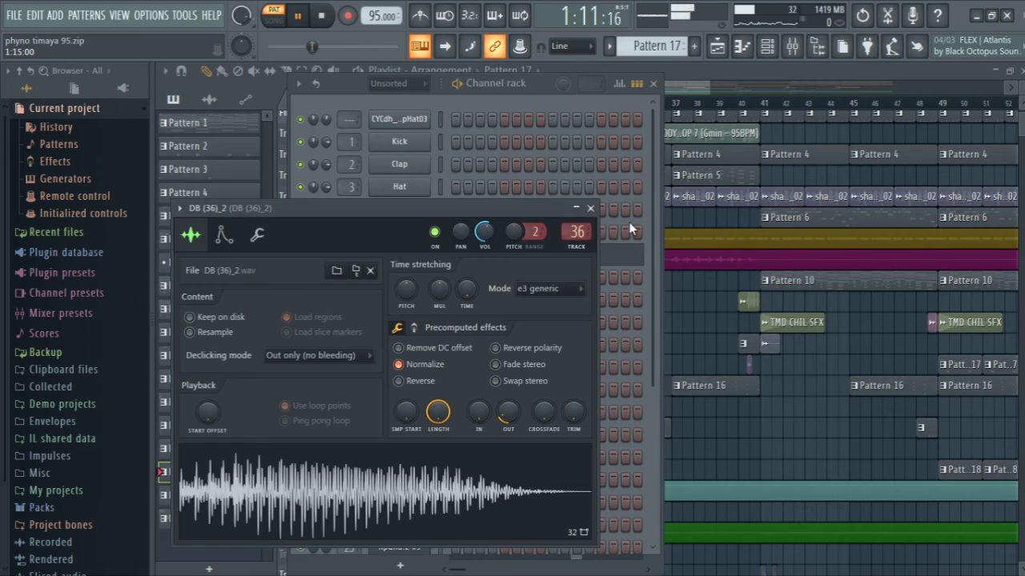
{"action": "left_click", "coordinate": [594, 209]}
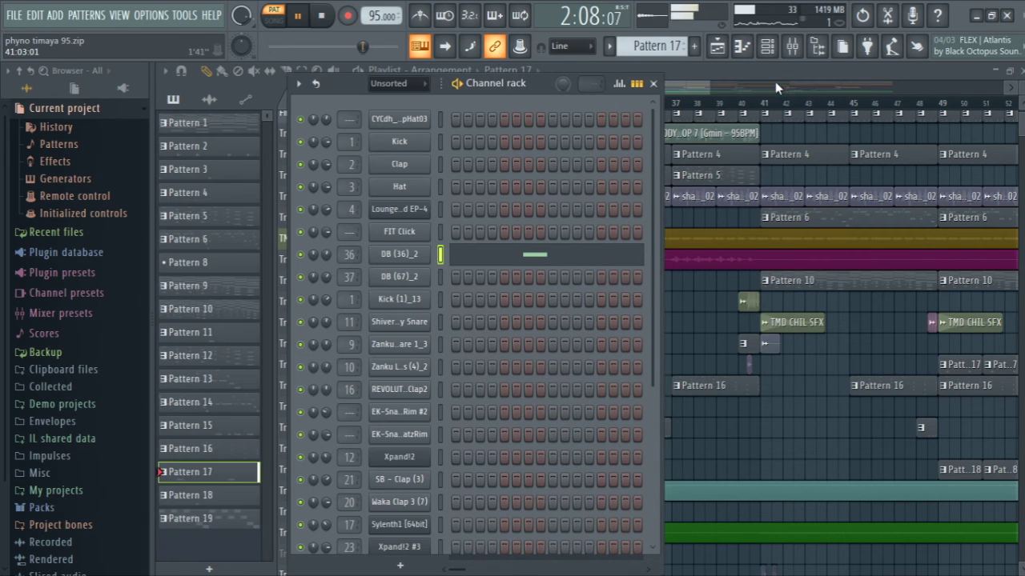
Step: Examine the DB (36)_2 mixer track's delay, parametric EQ, soft clipper and reverb effects, and return to the playlist with playback stopped
{"action": "left_click", "coordinate": [792, 46]}
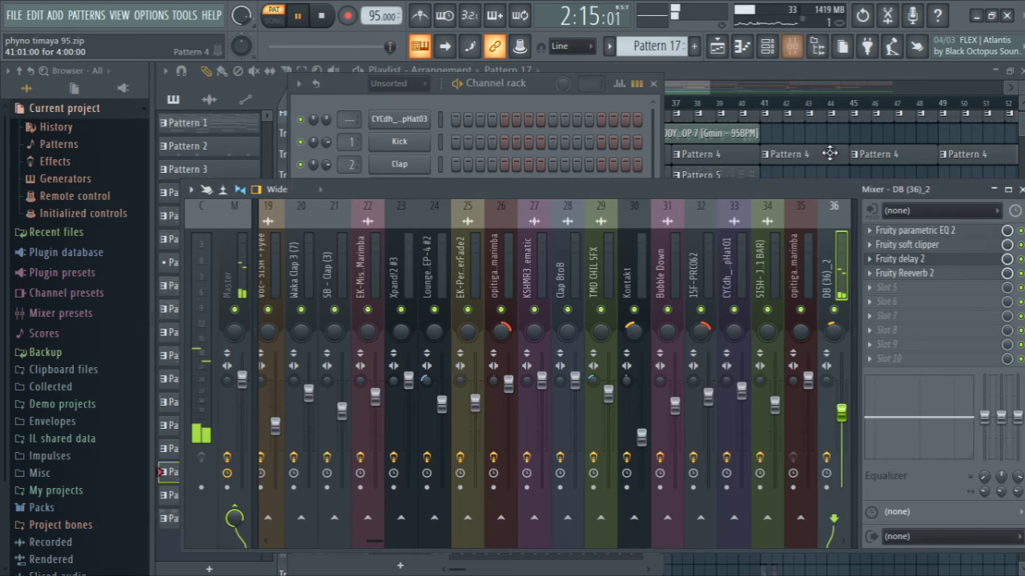
{"action": "left_click", "coordinate": [939, 262]}
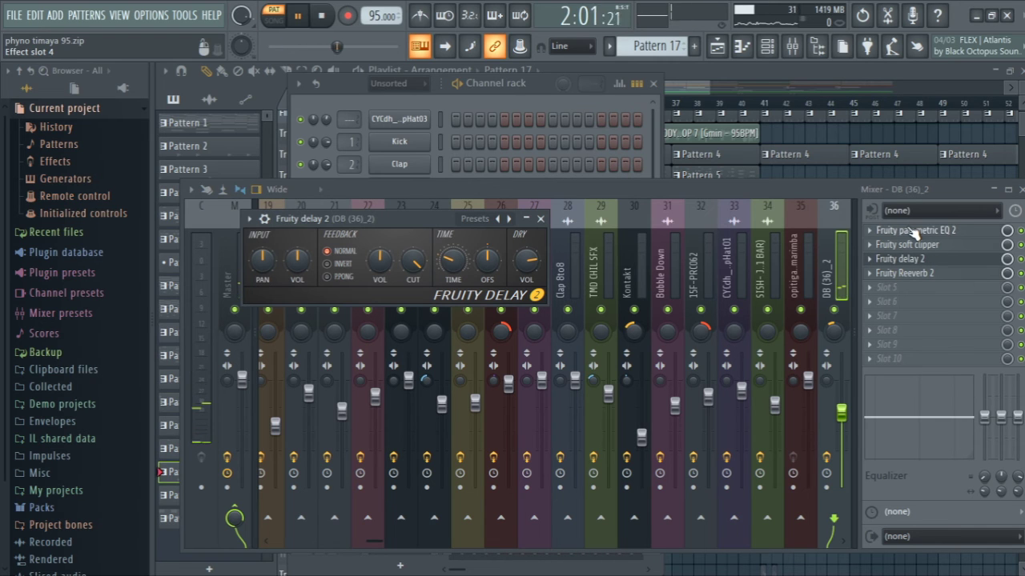
{"action": "left_click", "coordinate": [914, 232]}
{"action": "left_click", "coordinate": [919, 246]}
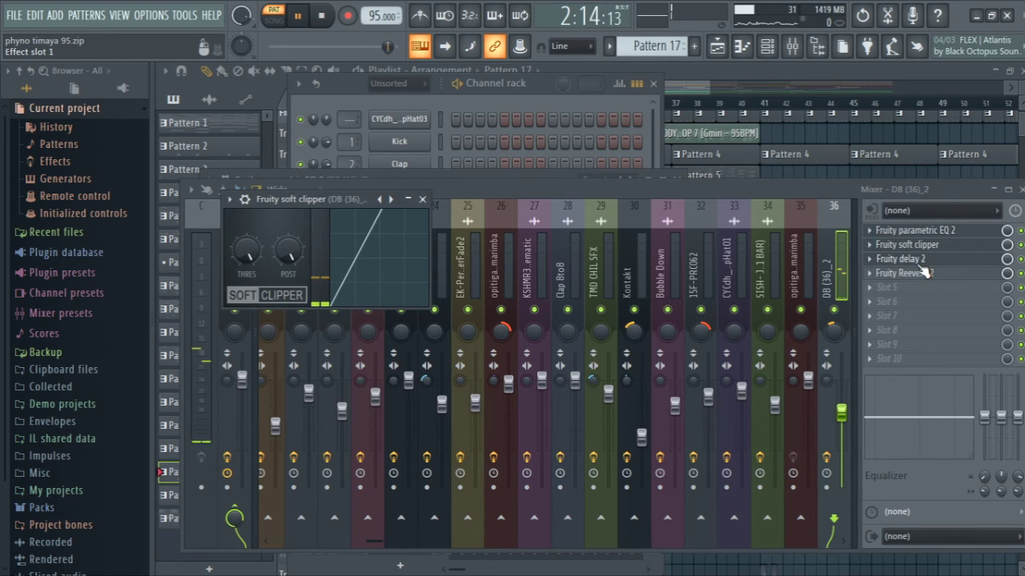
{"action": "left_click", "coordinate": [917, 274]}
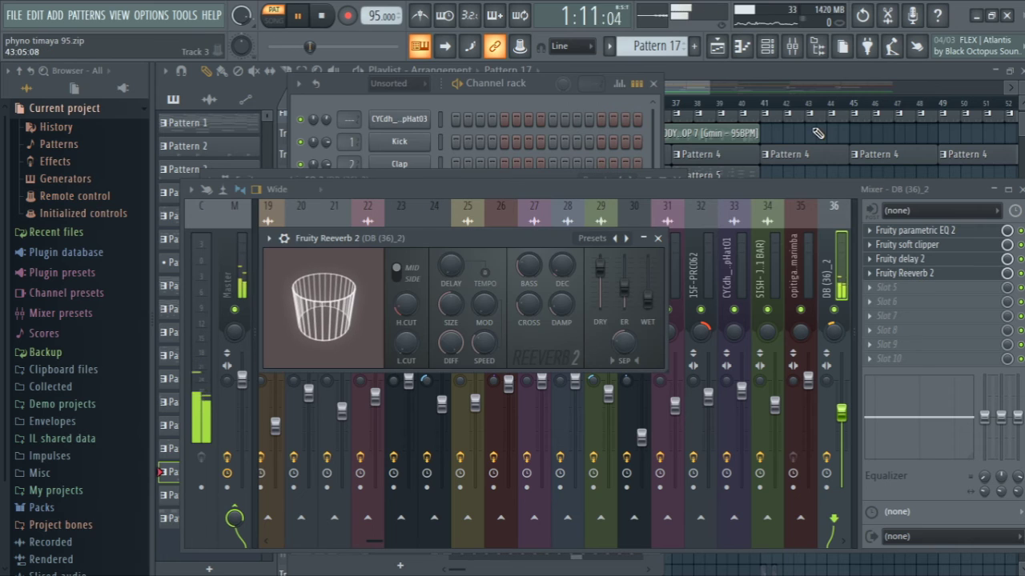
{"action": "left_click", "coordinate": [767, 79]}
{"action": "key", "text": "space"}
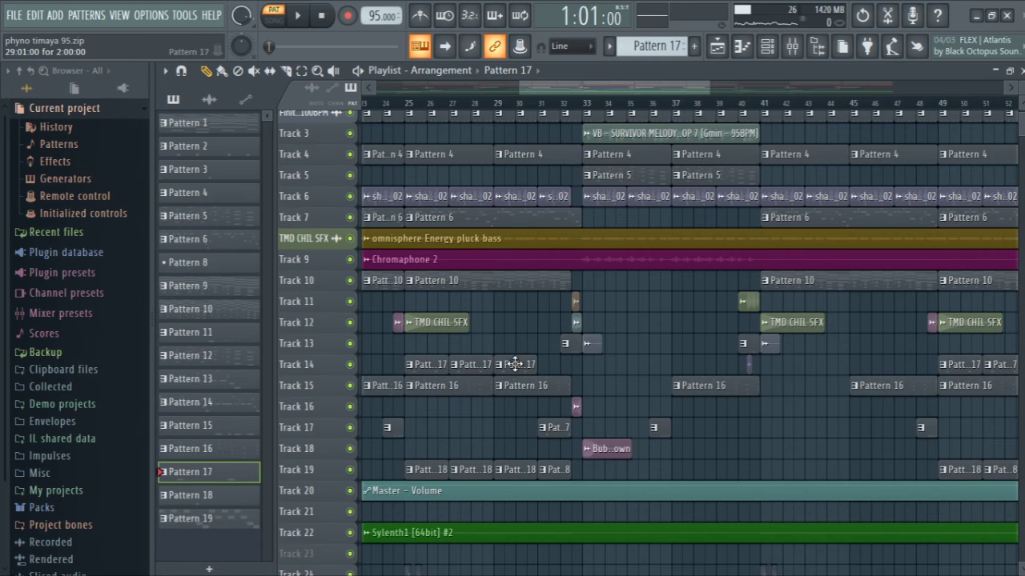
Step: Open Pattern 18 from Track 19, view its DB (67)_2 note in the piano roll, and play the pattern alone
{"action": "left_click", "coordinate": [428, 469]}
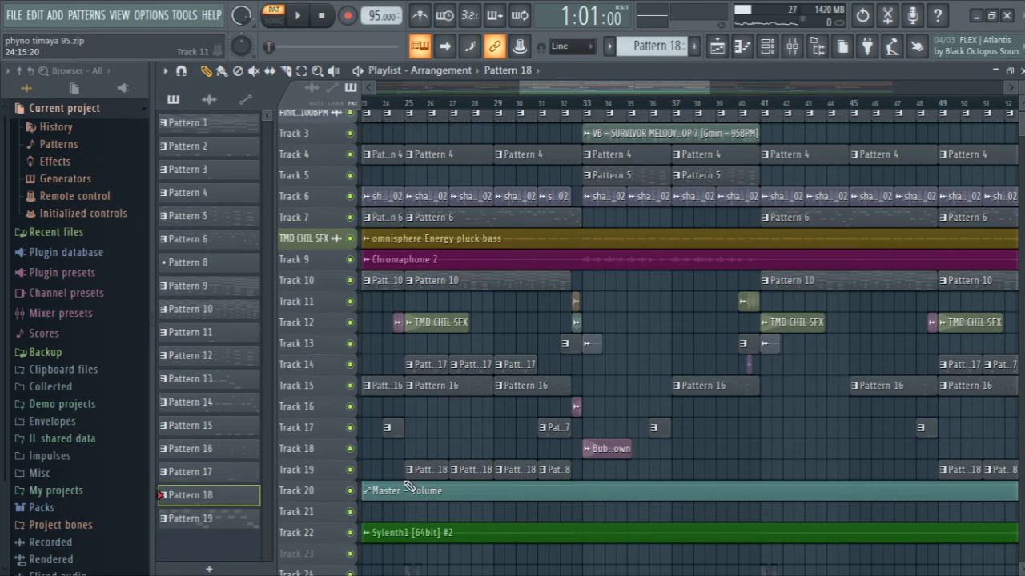
{"action": "double_click", "coordinate": [426, 472]}
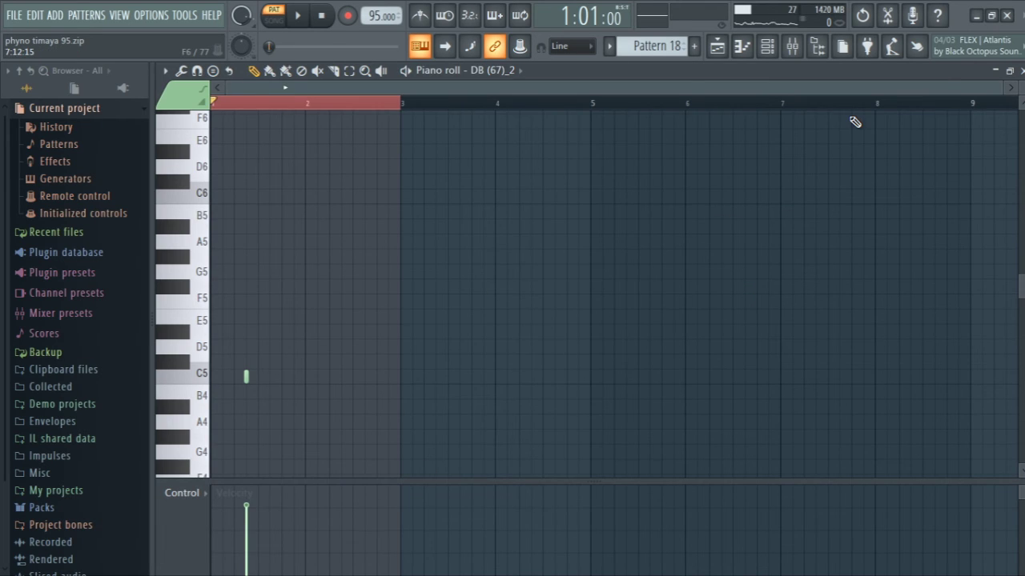
{"action": "left_click", "coordinate": [1021, 71]}
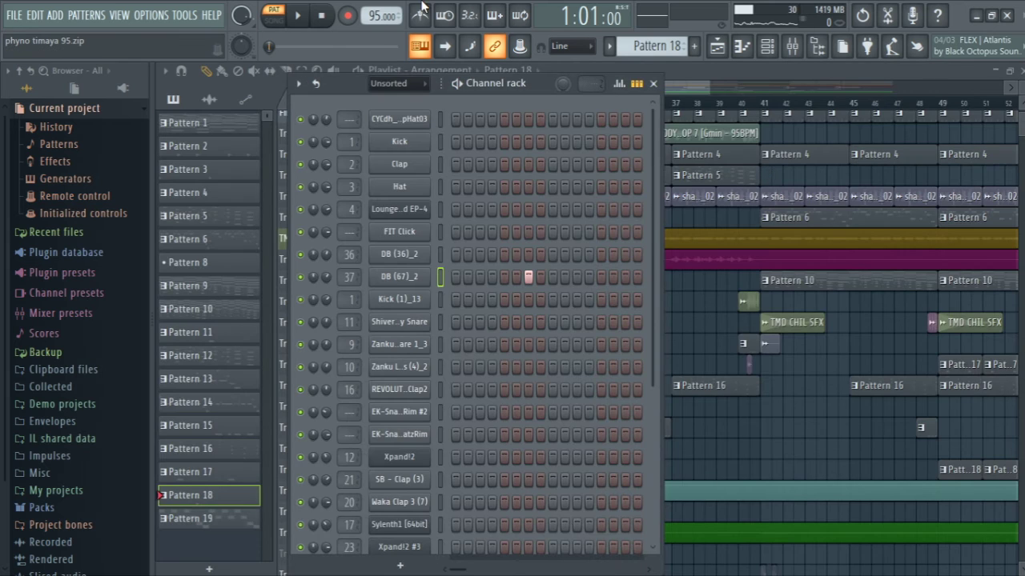
{"action": "left_click", "coordinate": [301, 15]}
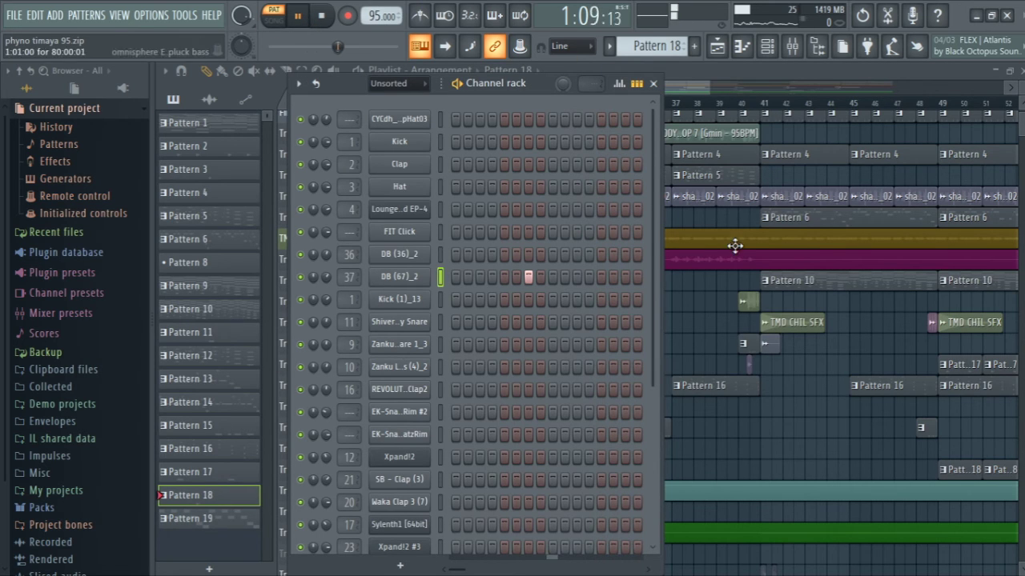
Step: Inspect the DB (67)_2 sample settings and its mixer track's effect chain, stop playback, and return to the playlist
{"action": "left_click", "coordinate": [428, 277]}
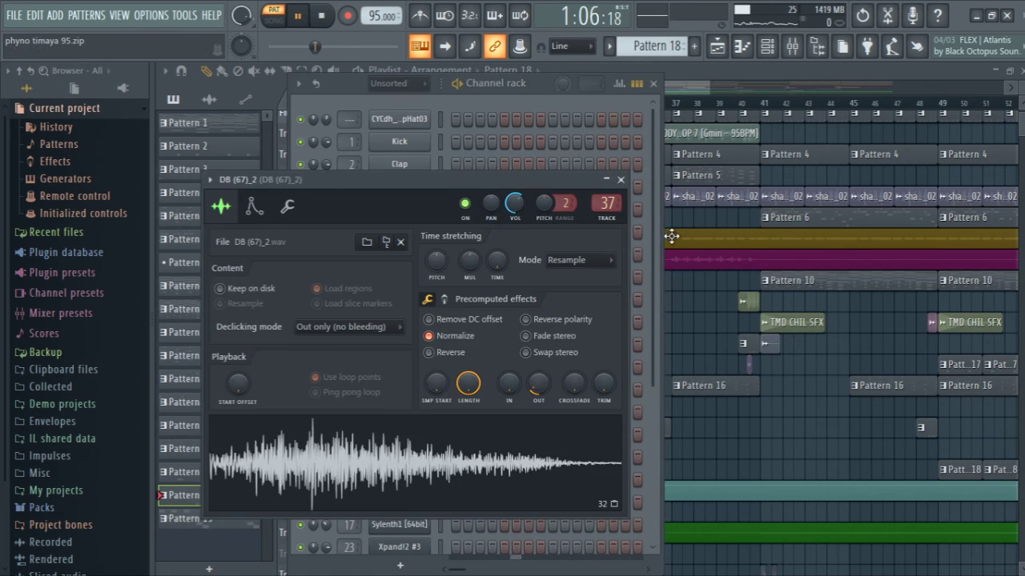
{"action": "left_click", "coordinate": [790, 54]}
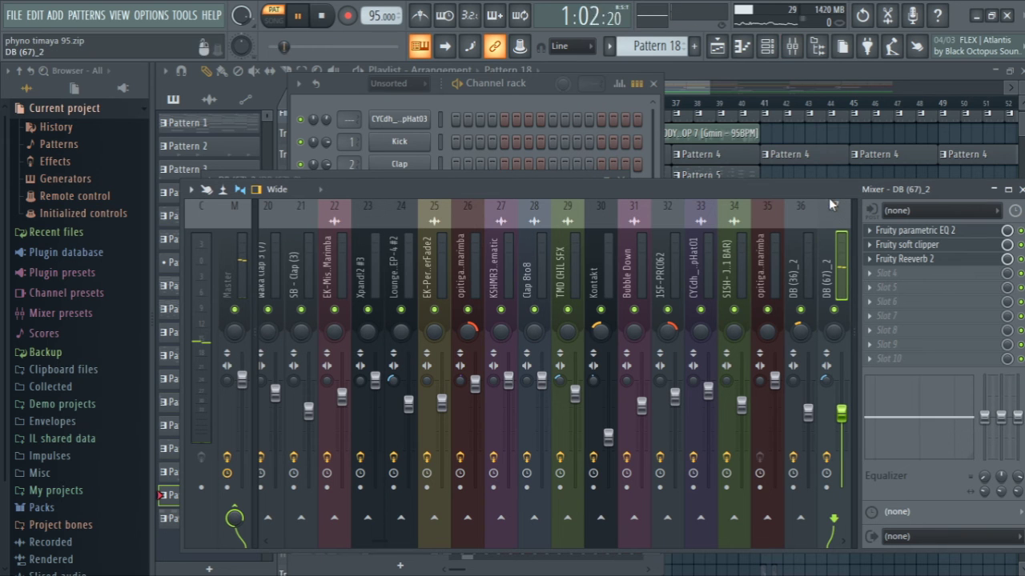
{"action": "left_click", "coordinate": [786, 74]}
{"action": "key", "text": "space"}
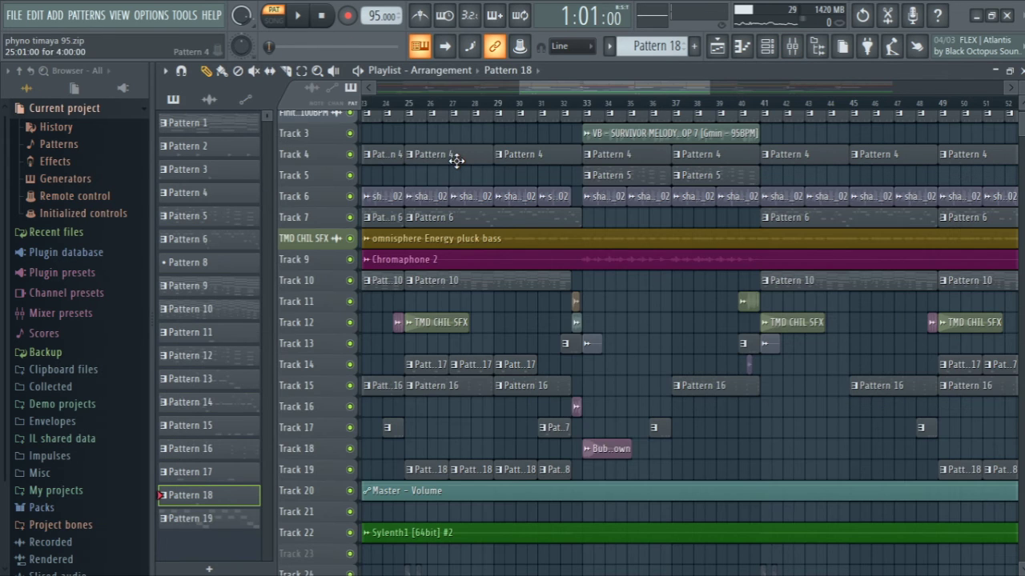
Step: Show the whole arrangement and play it in song mode from bar 24
{"action": "left_click", "coordinate": [318, 72]}
{"action": "right_click", "coordinate": [548, 304]}
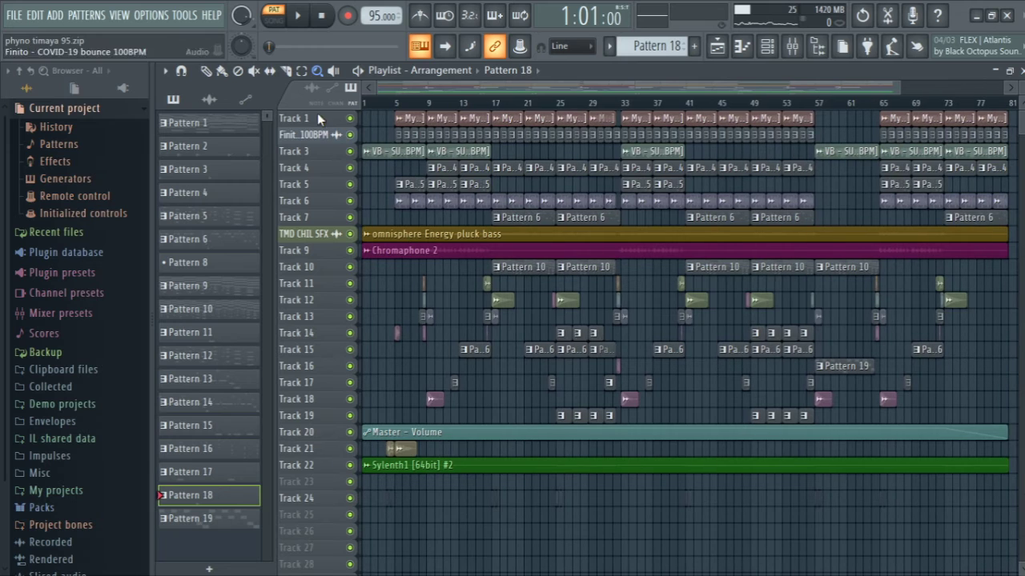
{"action": "left_click", "coordinate": [206, 71]}
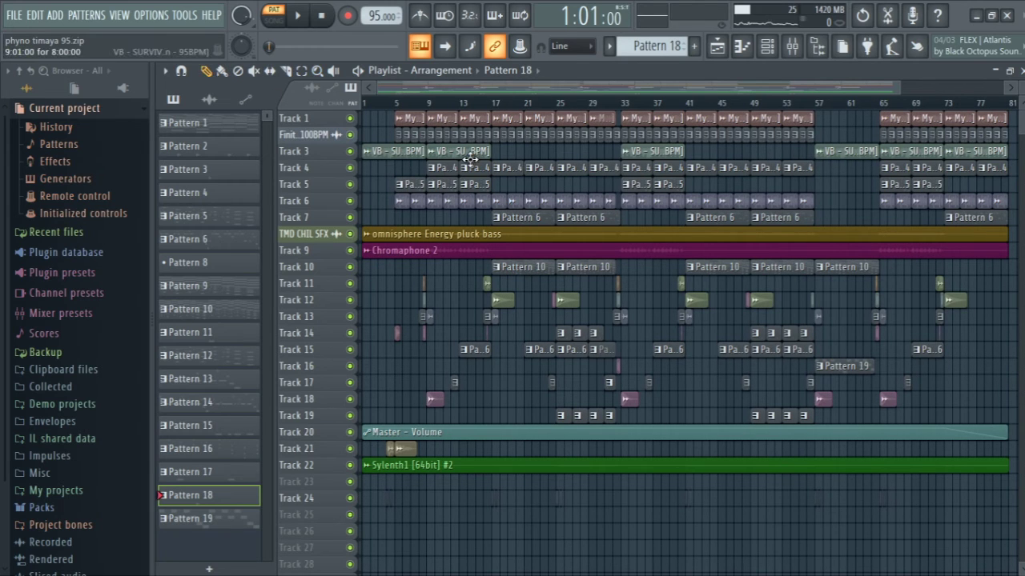
{"action": "left_click", "coordinate": [558, 104]}
{"action": "key", "text": "space"}
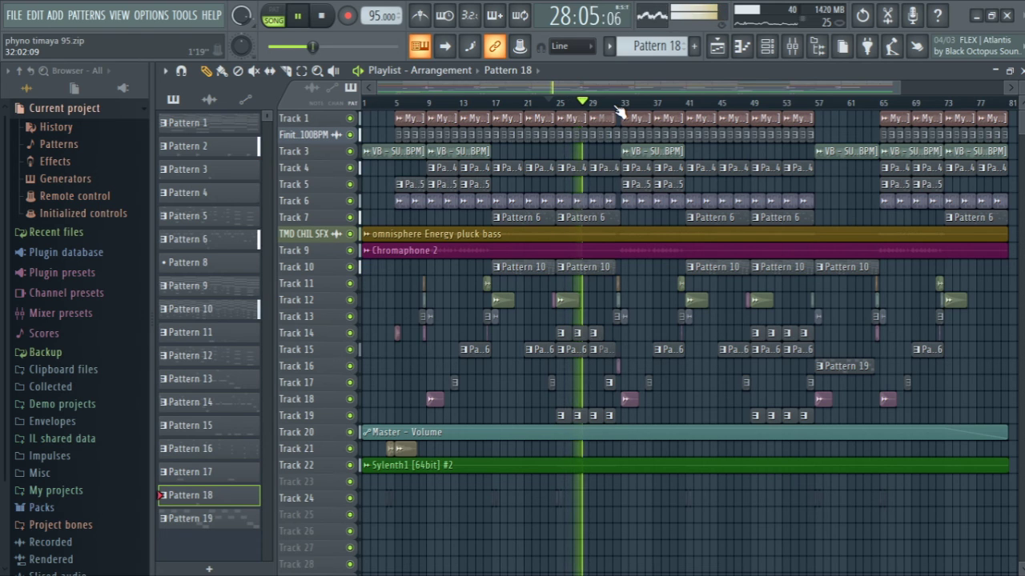
Step: Examine bars 28 to 41 up close as playback reaches the transition into bar 33, and stop playback
{"action": "left_click", "coordinate": [318, 71]}
{"action": "left_click_drag", "start_coordinate": [610, 118], "coordinate": [664, 281]}
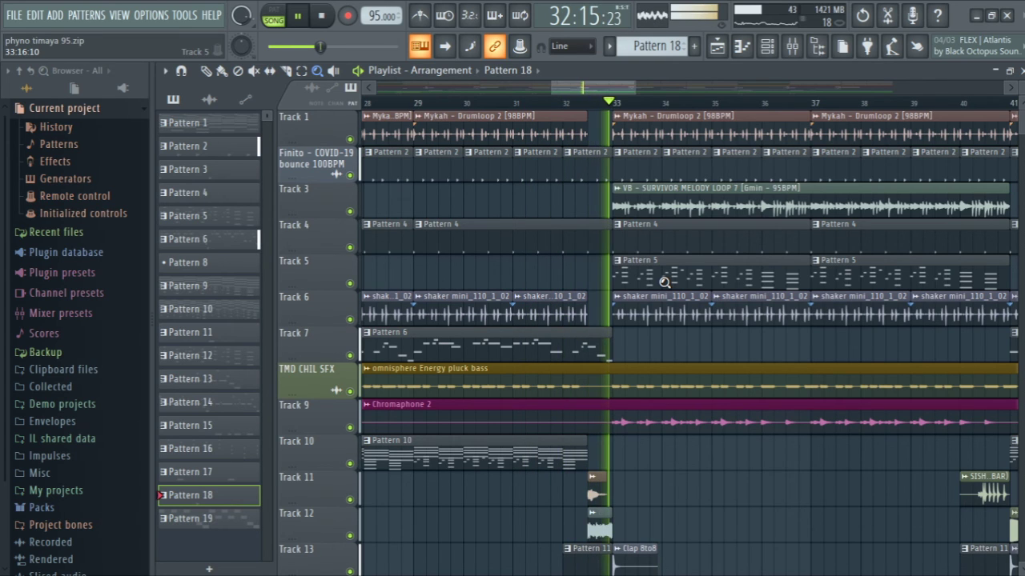
{"action": "key", "text": "space"}
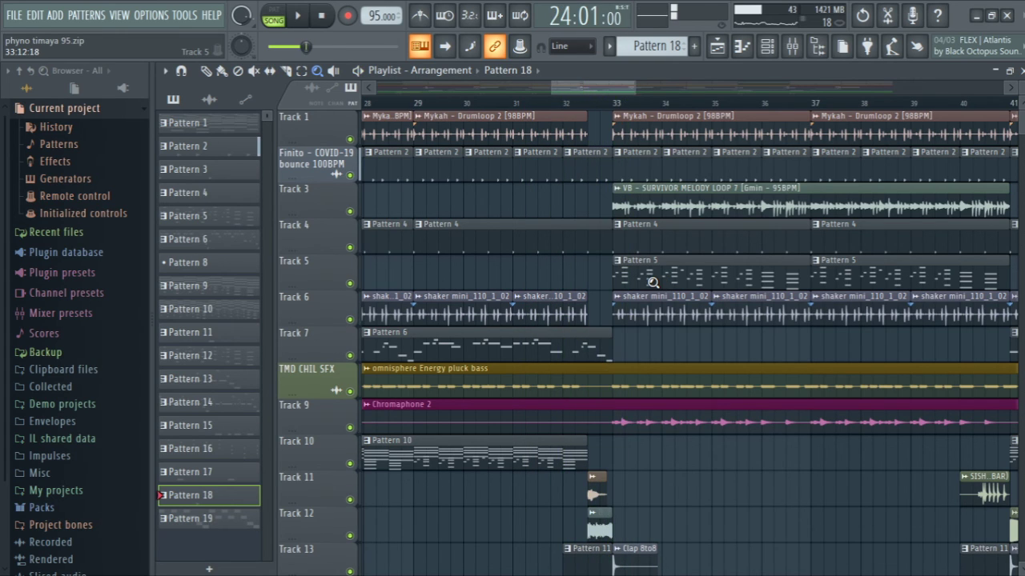
Step: Focus the playlist on the transition clips around bar 32 and place the playback start at bar 32
{"action": "right_click", "coordinate": [601, 244]}
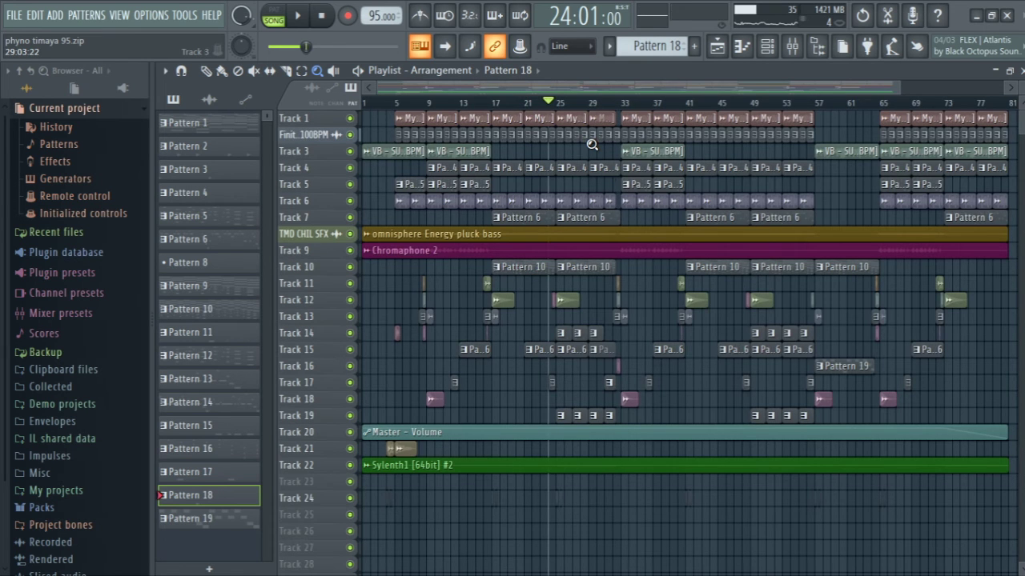
{"action": "left_click", "coordinate": [591, 144]}
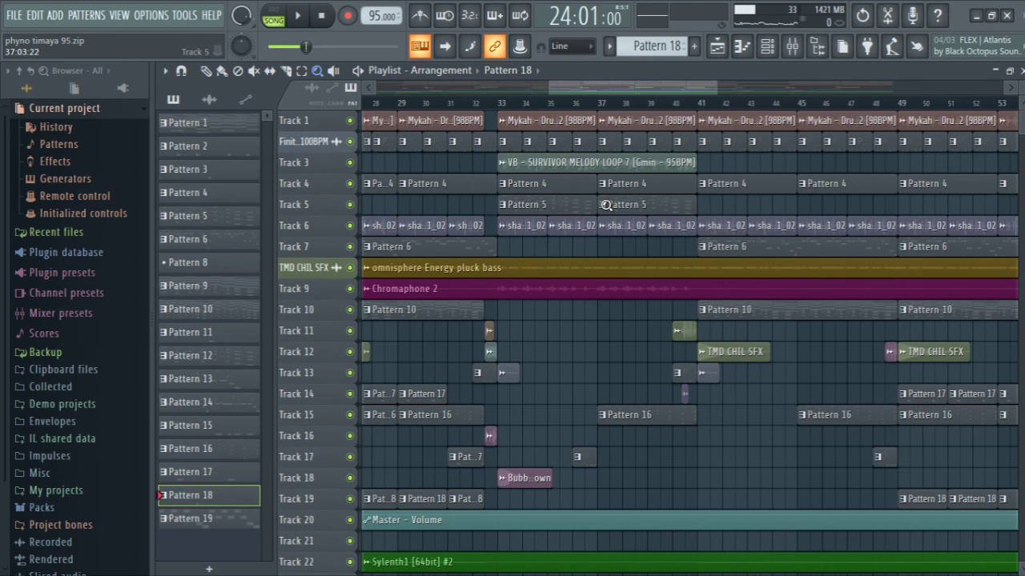
{"action": "left_click_drag", "start_coordinate": [448, 112], "coordinate": [572, 231]}
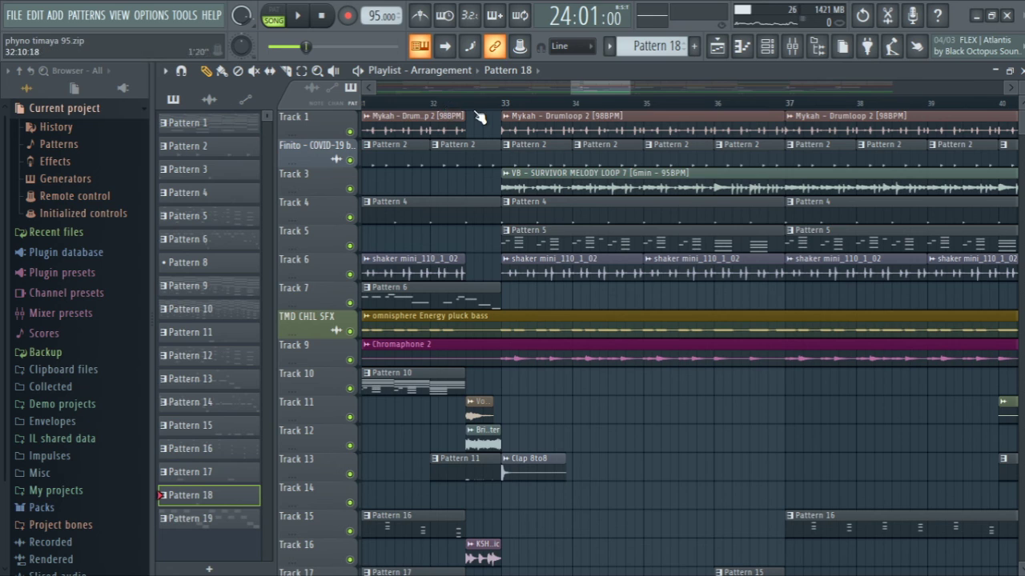
{"action": "left_click", "coordinate": [432, 103]}
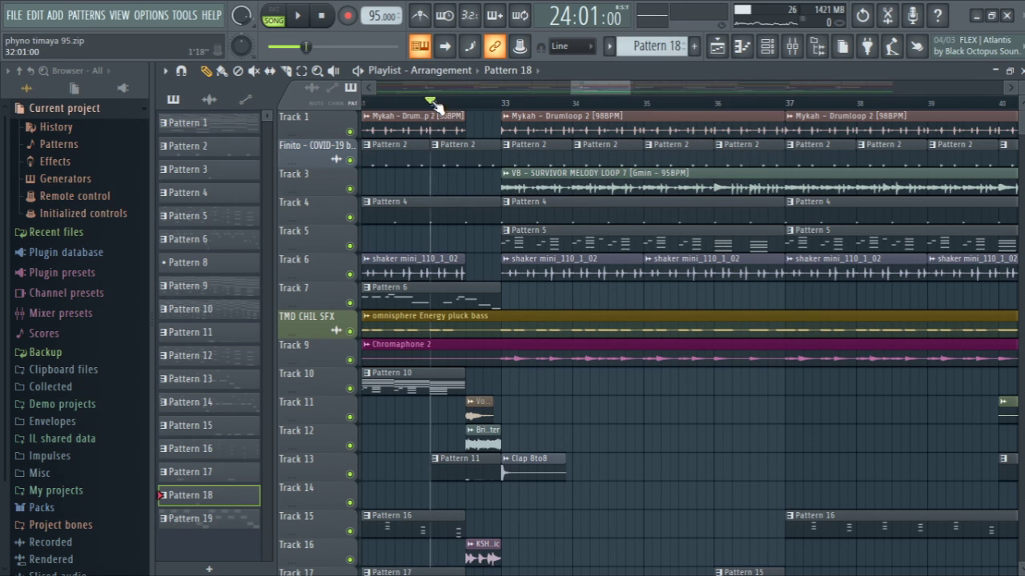